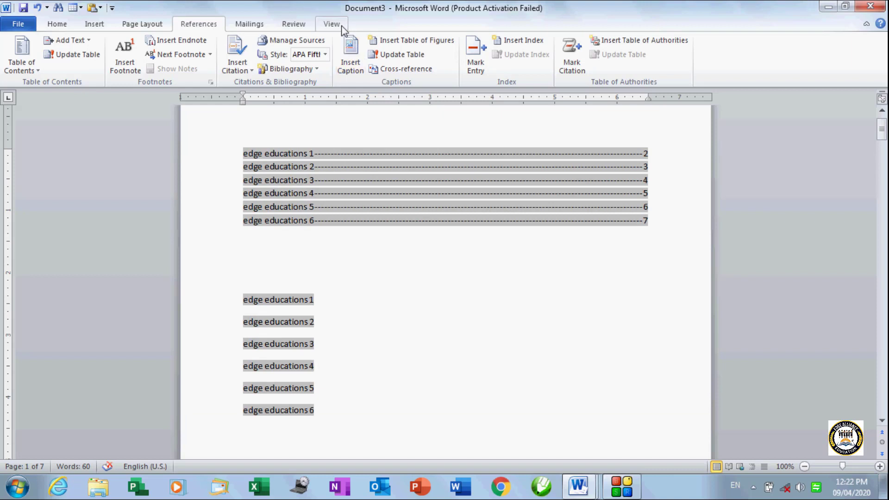
Bring up the document view options and look over the document's pages in Print Layout.
{"action": "left_click", "coordinate": [331, 24]}
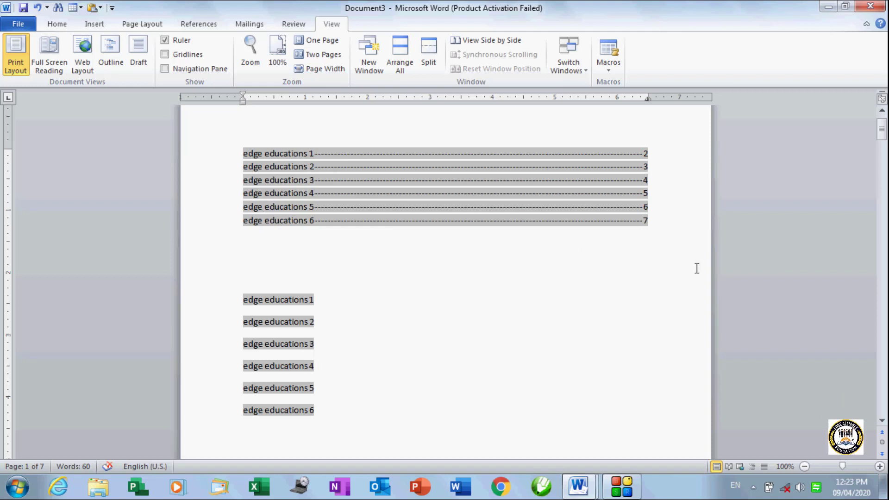
{"action": "scroll", "coordinate": [525, 322], "scroll_direction": "up", "scroll_amount": 1}
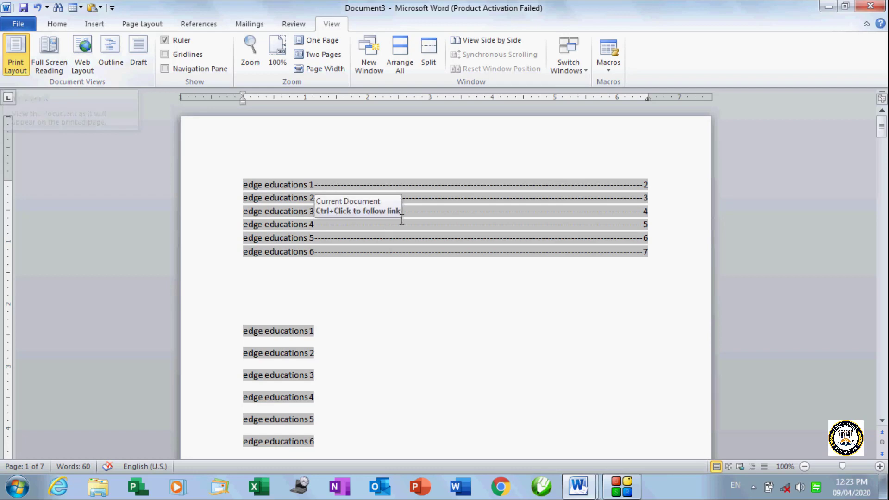
{"action": "scroll", "coordinate": [394, 227], "scroll_direction": "down", "scroll_amount": 20}
{"action": "scroll", "coordinate": [402, 219], "scroll_direction": "up", "scroll_amount": 20}
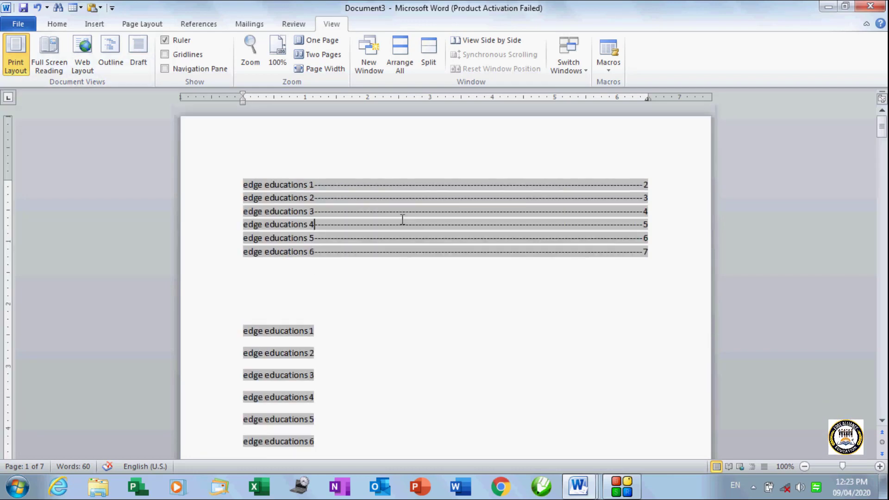
Page forward and back through the document in Full Screen Reading view, and return to Print Layout.
{"action": "left_click", "coordinate": [59, 64]}
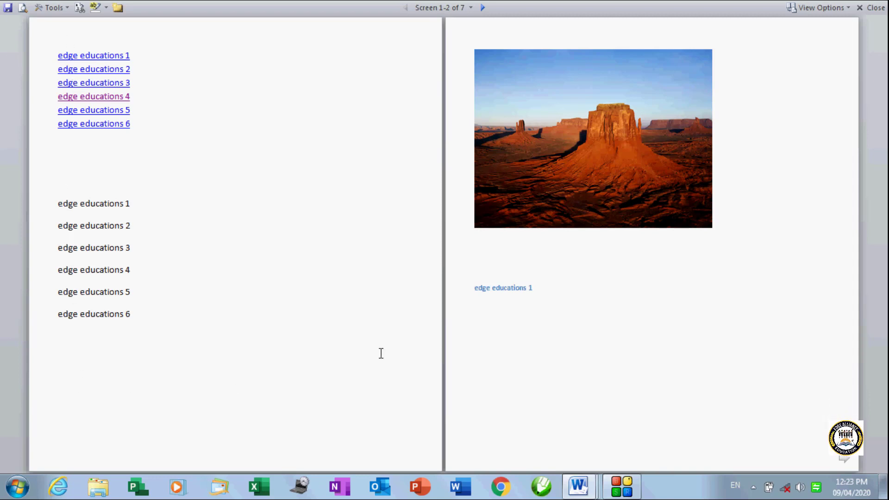
{"action": "left_click", "coordinate": [483, 8]}
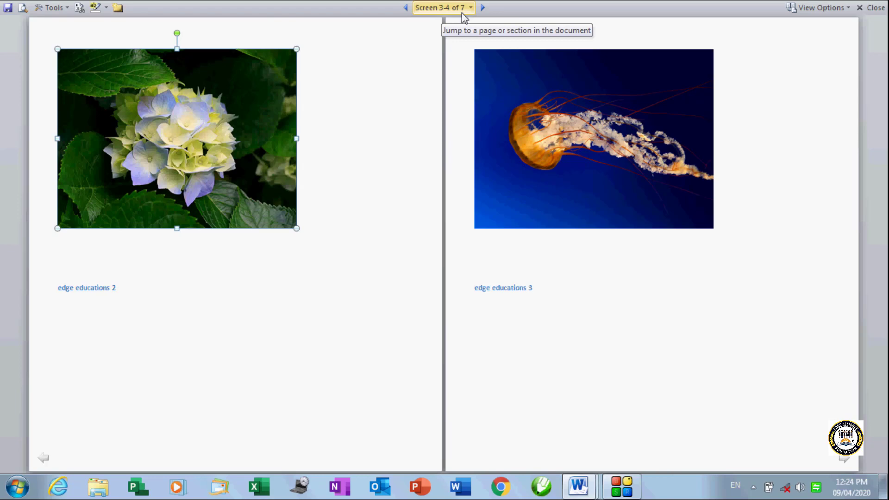
{"action": "left_click", "coordinate": [484, 8]}
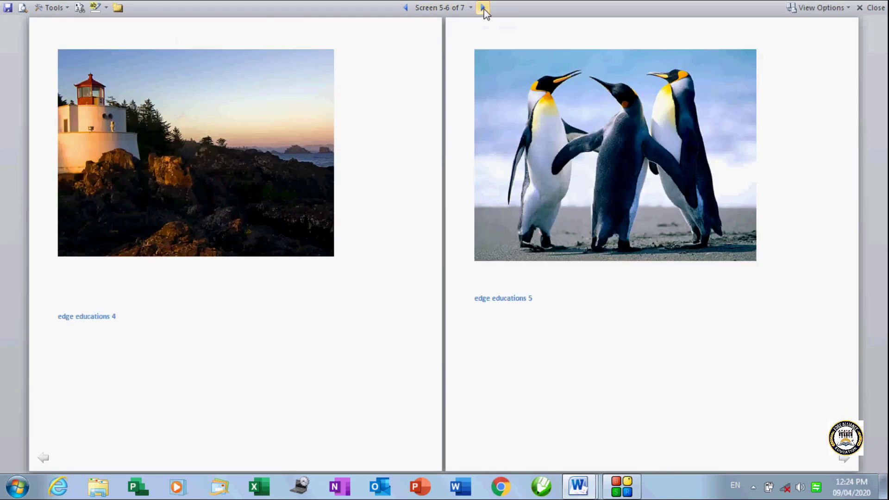
{"action": "left_click", "coordinate": [482, 10]}
{"action": "left_click", "coordinate": [411, 9]}
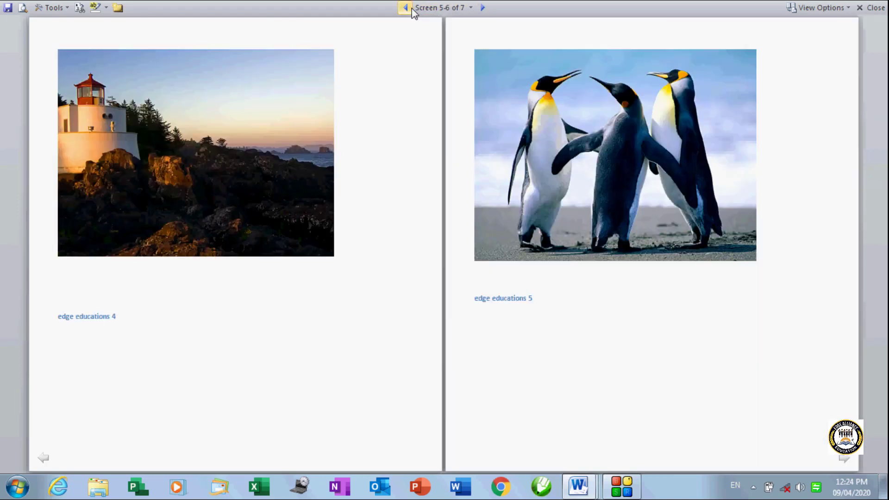
{"action": "left_click", "coordinate": [412, 9]}
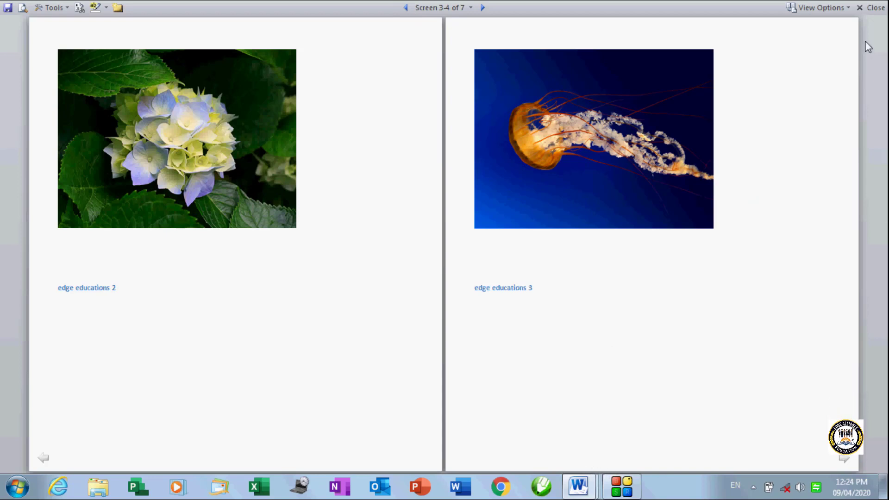
{"action": "left_click", "coordinate": [872, 7]}
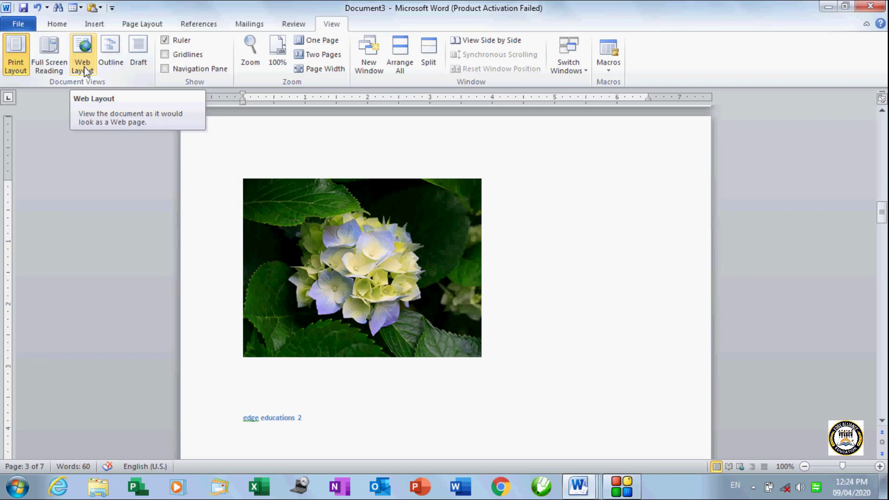
Switch the document to Web Layout view and examine its link list, pictures and captions.
{"action": "left_click", "coordinate": [312, 204]}
{"action": "scroll", "coordinate": [293, 301], "scroll_direction": "up", "scroll_amount": 10}
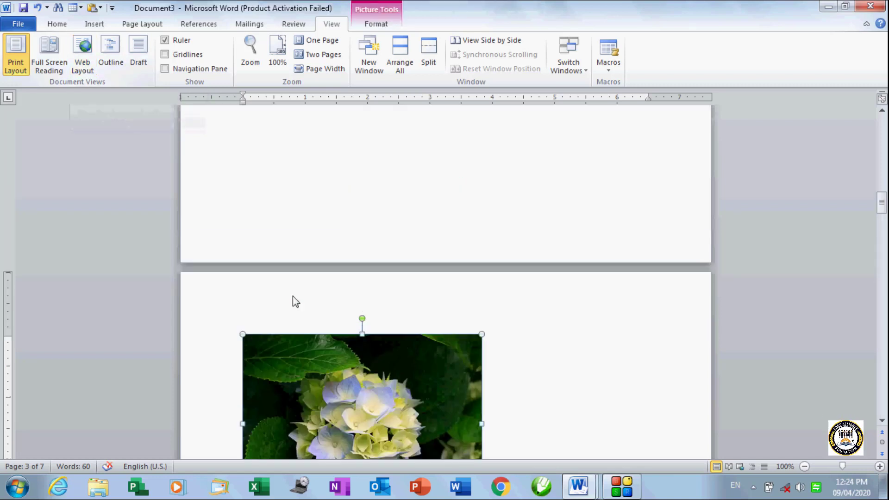
{"action": "scroll", "coordinate": [292, 296], "scroll_direction": "up", "scroll_amount": 15}
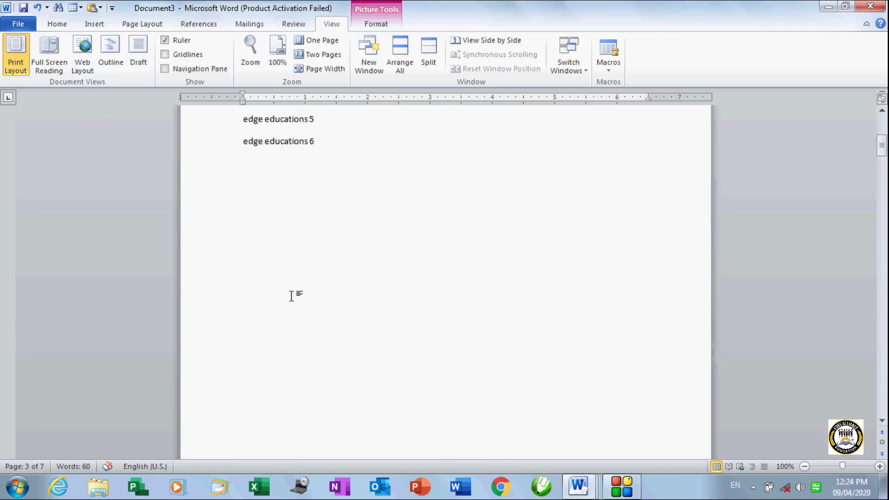
{"action": "key", "text": "ctrl+a"}
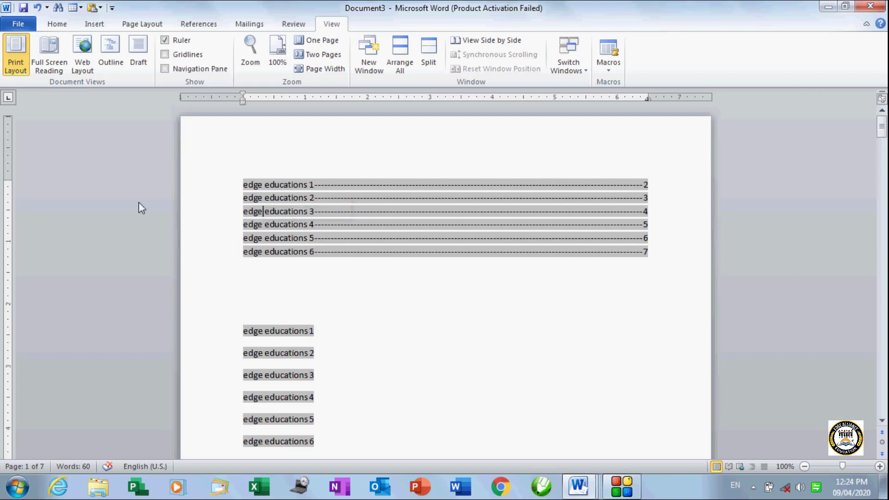
{"action": "left_click", "coordinate": [88, 68]}
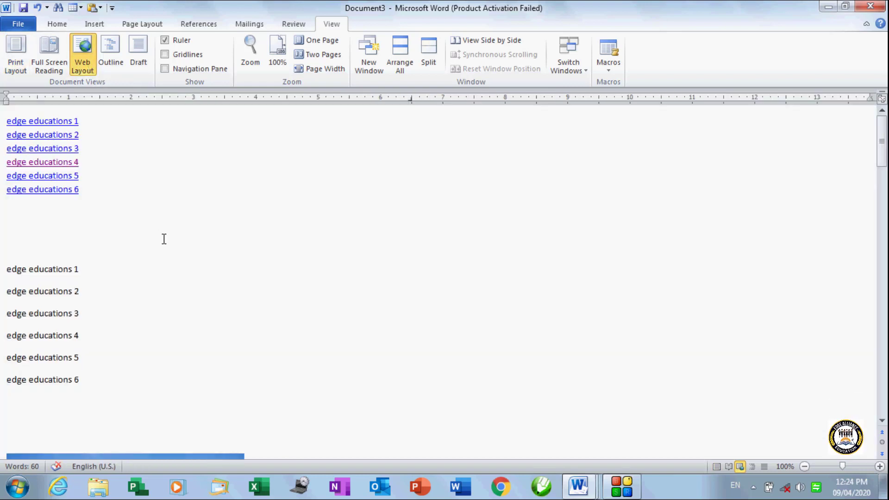
{"action": "scroll", "coordinate": [158, 244], "scroll_direction": "down", "scroll_amount": 15}
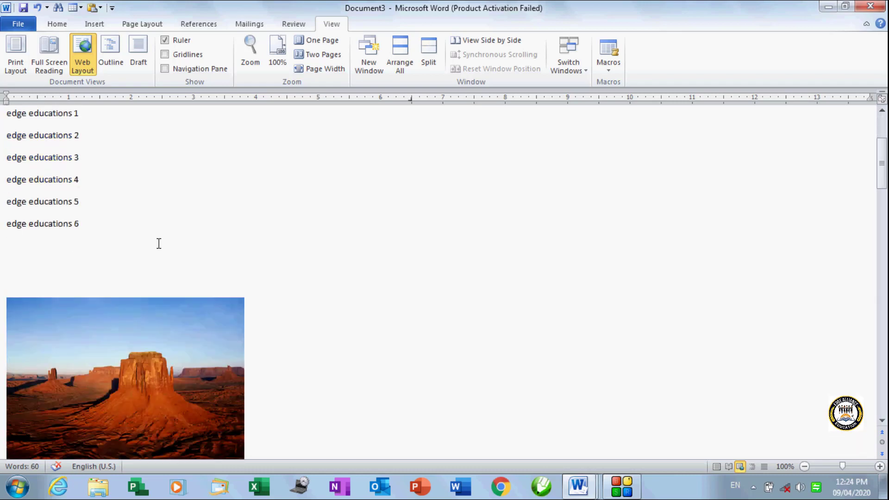
{"action": "scroll", "coordinate": [157, 243], "scroll_direction": "down", "scroll_amount": 20}
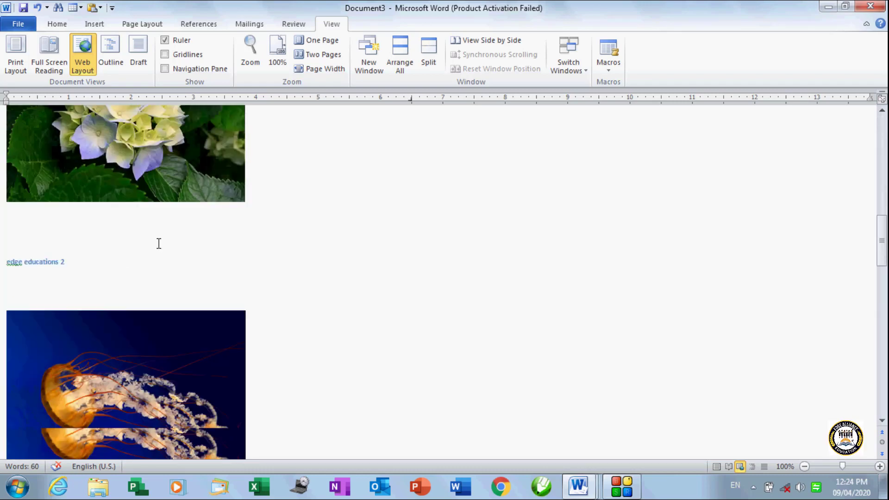
{"action": "scroll", "coordinate": [157, 243], "scroll_direction": "down", "scroll_amount": 8}
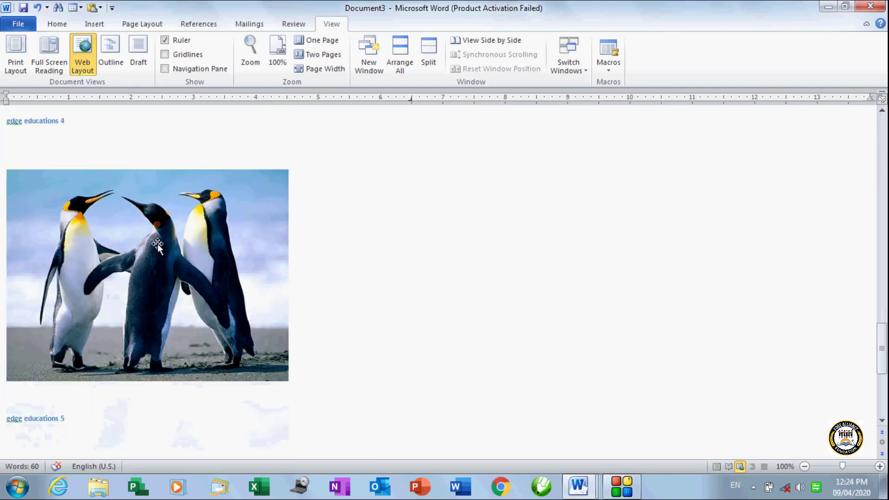
{"action": "scroll", "coordinate": [158, 244], "scroll_direction": "up", "scroll_amount": 20}
{"action": "scroll", "coordinate": [158, 244], "scroll_direction": "up", "scroll_amount": 20}
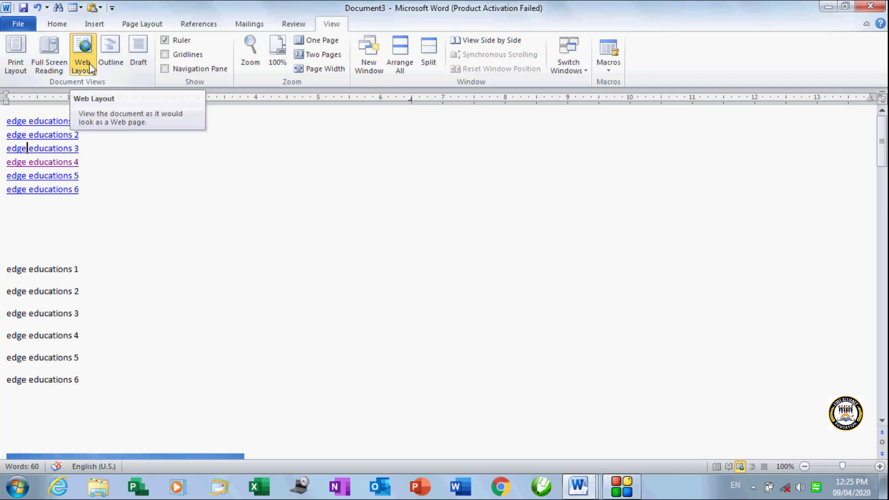
{"action": "scroll", "coordinate": [74, 291], "scroll_direction": "down", "scroll_amount": 20}
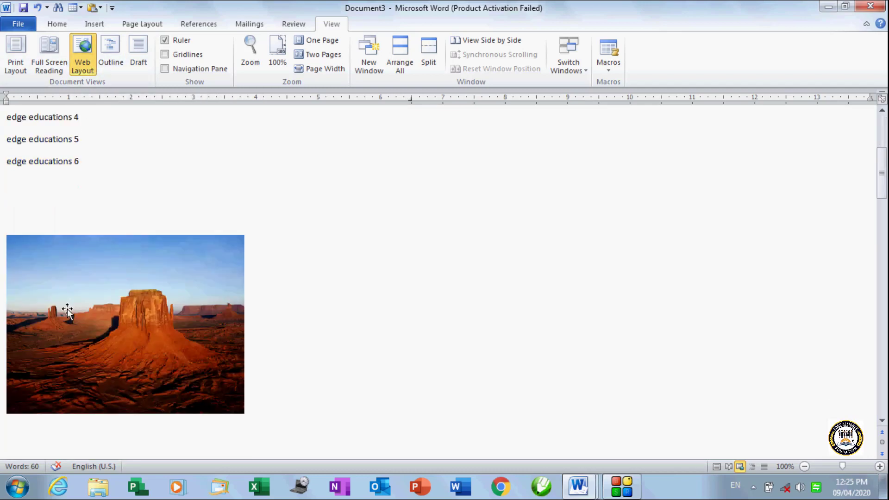
{"action": "scroll", "coordinate": [66, 314], "scroll_direction": "down", "scroll_amount": 8}
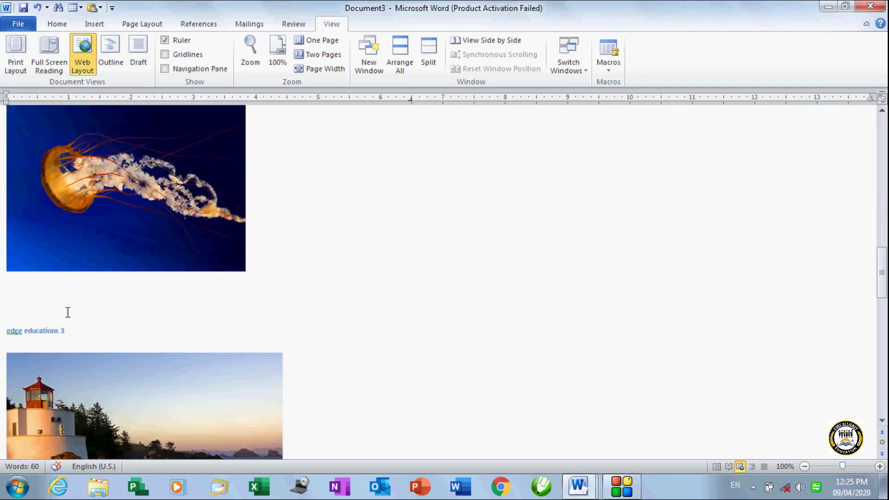
{"action": "scroll", "coordinate": [66, 313], "scroll_direction": "up", "scroll_amount": 20}
{"action": "scroll", "coordinate": [65, 312], "scroll_direction": "up", "scroll_amount": 4}
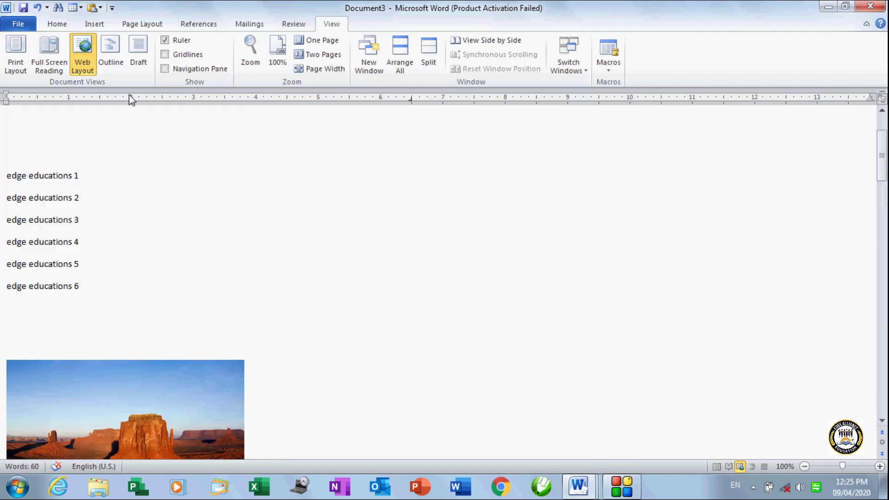
Switch the document to Draft view and examine how its lists and captions are displayed.
{"action": "left_click", "coordinate": [139, 55]}
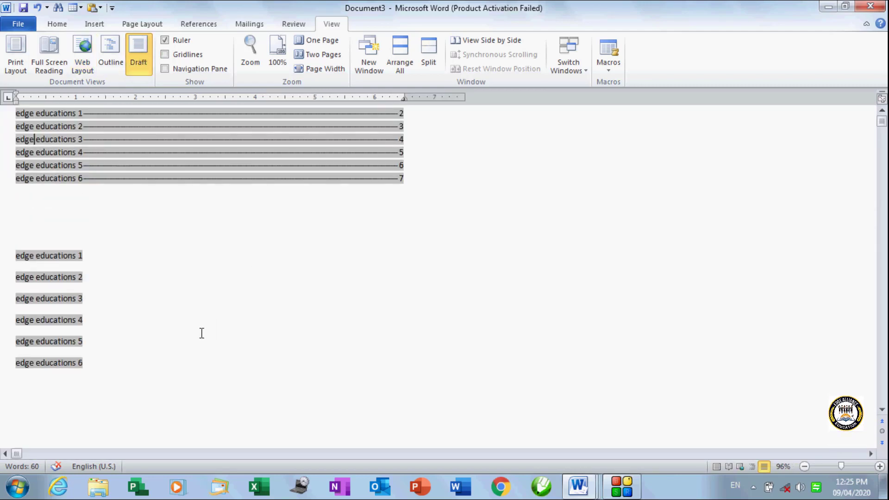
{"action": "scroll", "coordinate": [70, 348], "scroll_direction": "down", "scroll_amount": 3}
{"action": "scroll", "coordinate": [71, 348], "scroll_direction": "down", "scroll_amount": 5}
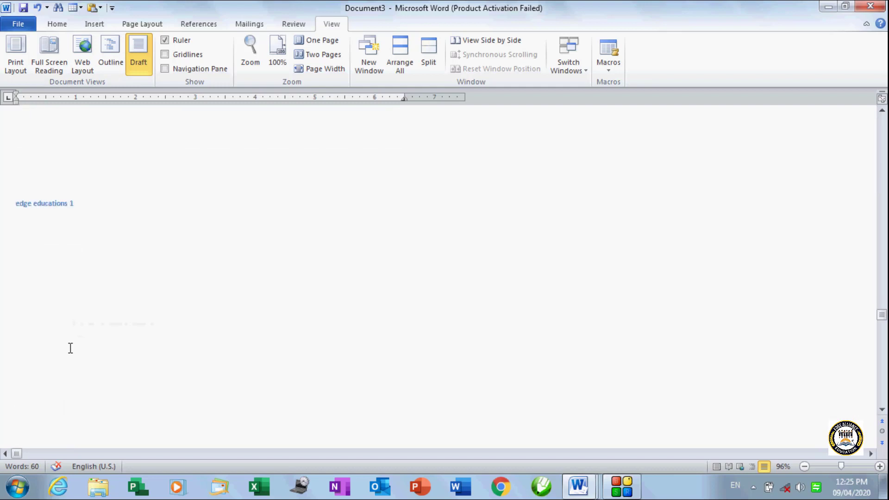
{"action": "scroll", "coordinate": [62, 404], "scroll_direction": "down", "scroll_amount": 5}
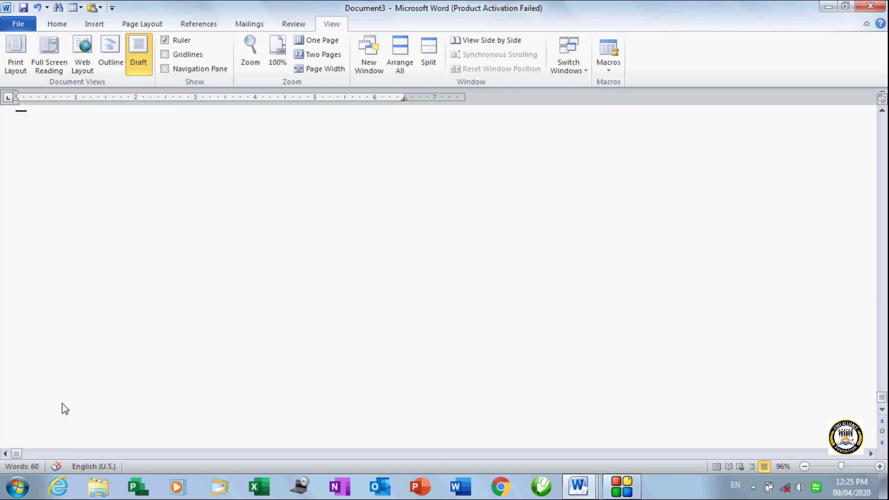
{"action": "scroll", "coordinate": [64, 404], "scroll_direction": "up", "scroll_amount": 5}
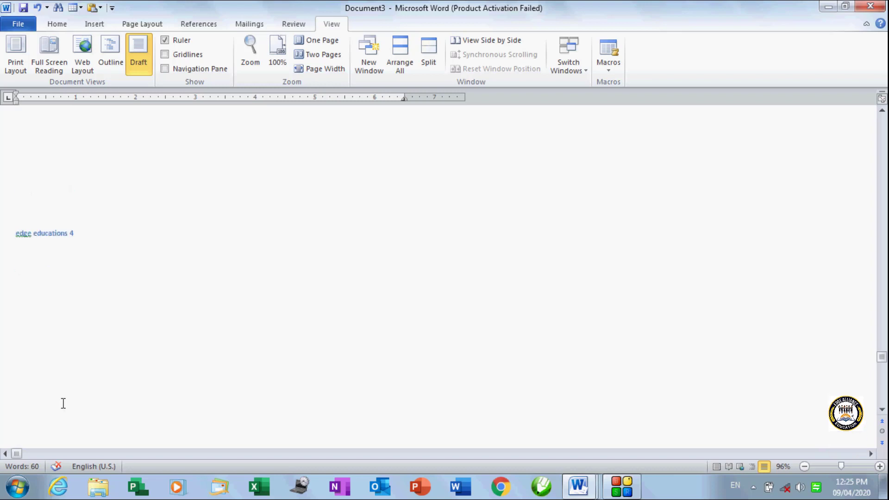
{"action": "scroll", "coordinate": [64, 403], "scroll_direction": "up", "scroll_amount": 2}
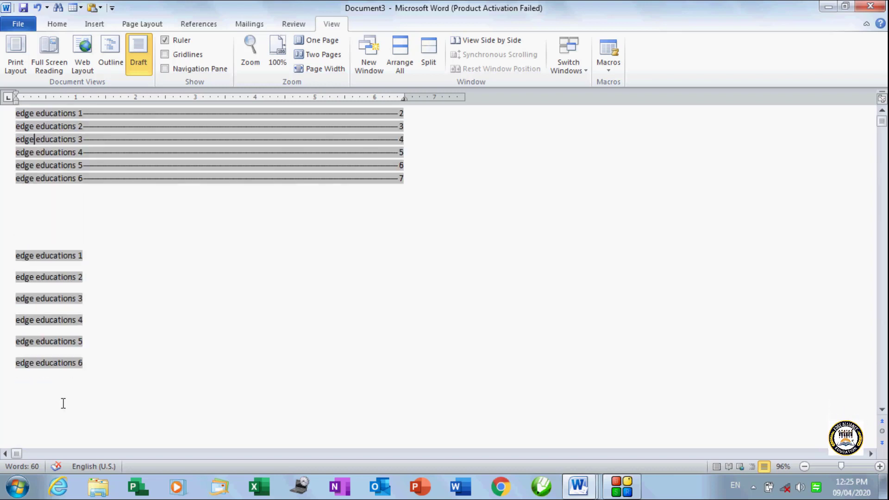
Show the document in Web Layout again, and switch it to Outline view.
{"action": "left_click", "coordinate": [82, 73]}
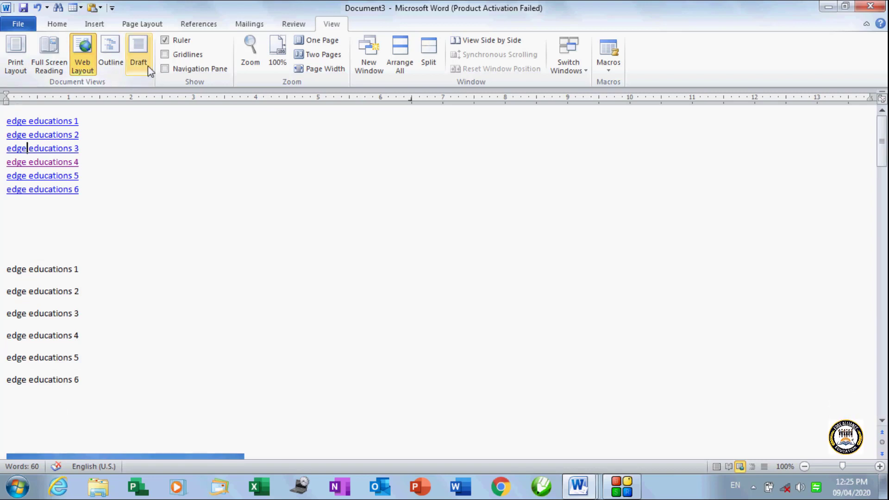
{"action": "left_click", "coordinate": [115, 70]}
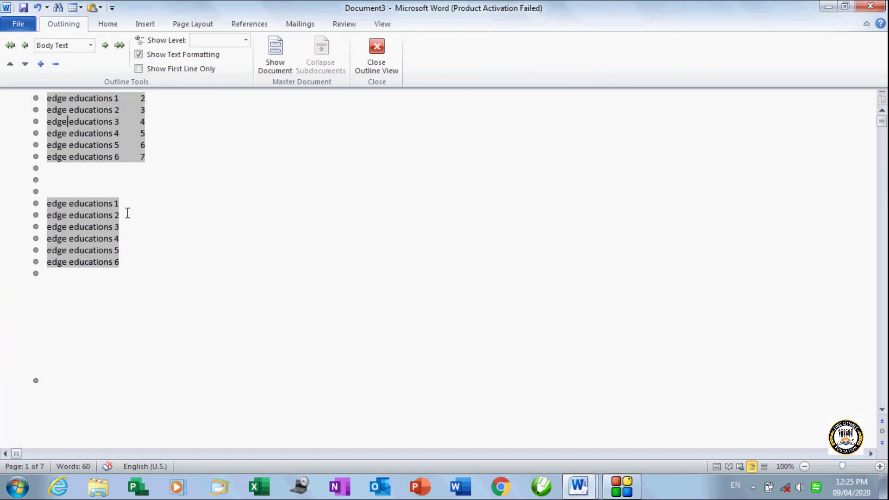
Try demoting the "edge educations 4" contents entry to Level 2, and undo the change.
{"action": "left_click", "coordinate": [85, 133]}
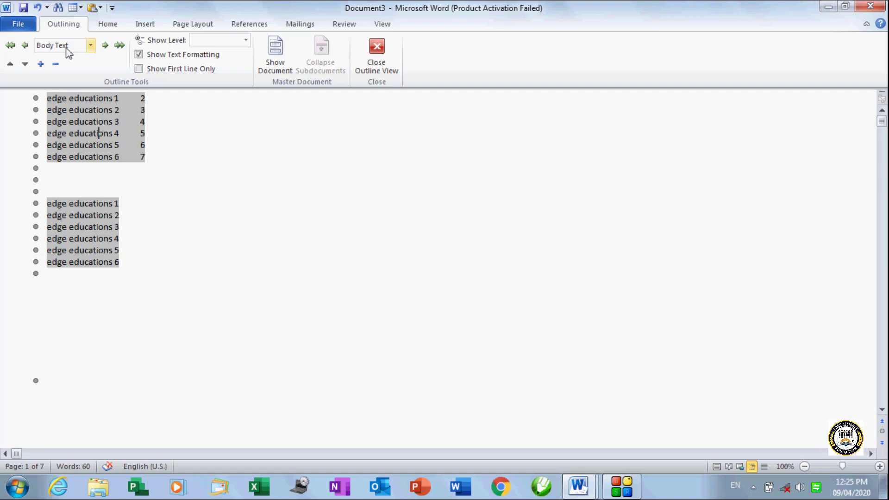
{"action": "left_click", "coordinate": [105, 46]}
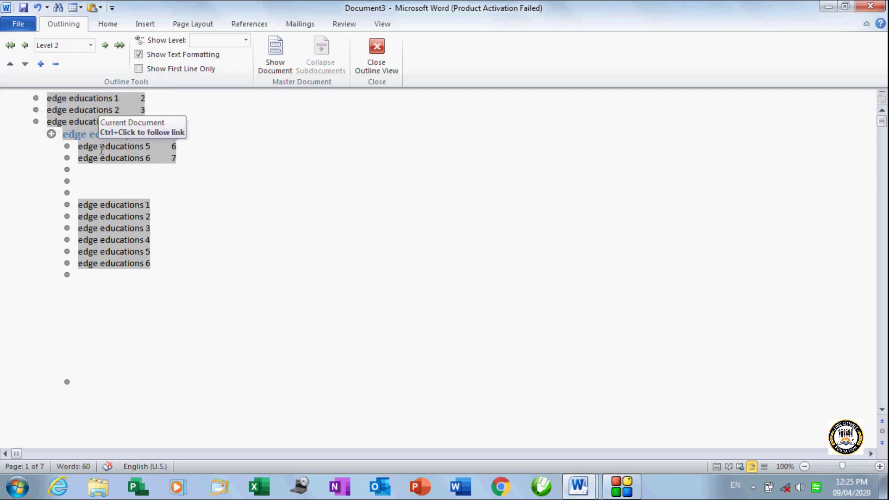
{"action": "key", "text": "ctrl+z"}
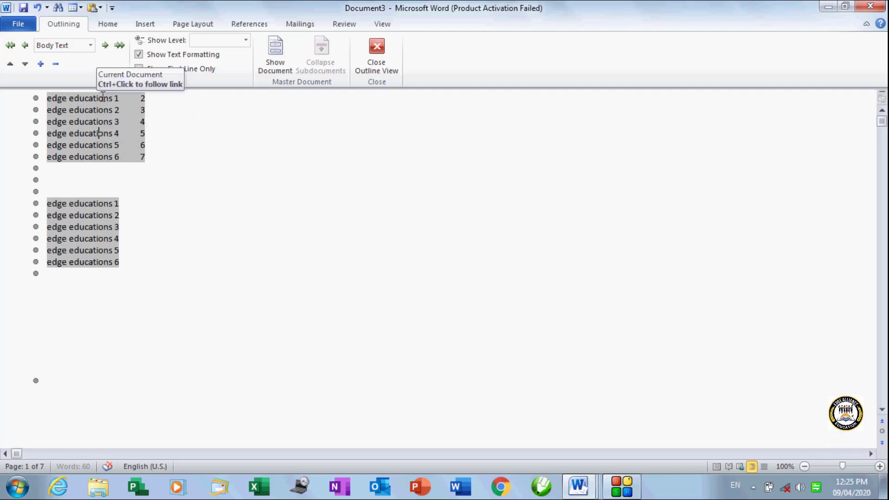
Demote the "edge educations" lists on the first page to Level 2, and promote them to Level 1.
{"action": "left_click", "coordinate": [91, 46]}
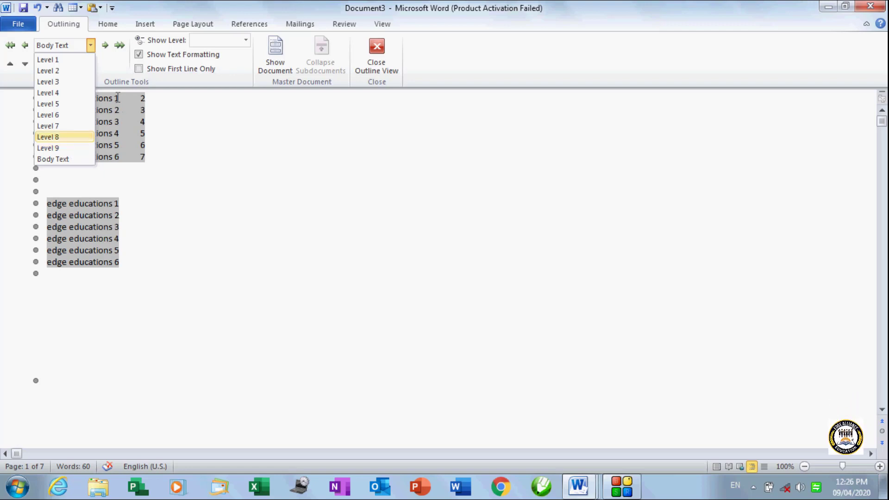
{"action": "left_click", "coordinate": [104, 67]}
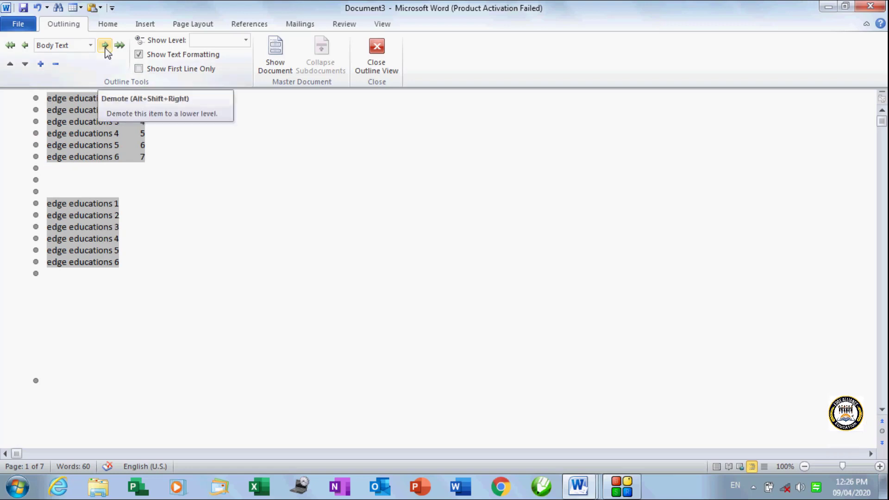
{"action": "left_click", "coordinate": [106, 46]}
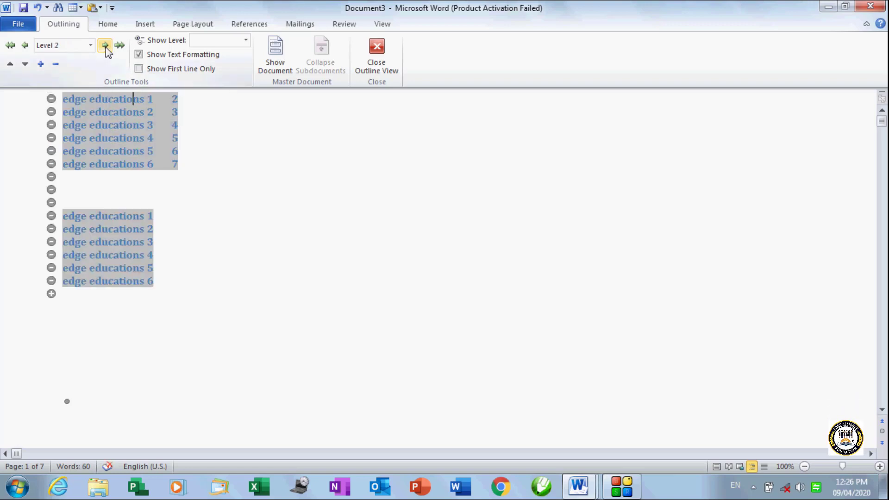
{"action": "left_click", "coordinate": [24, 45]}
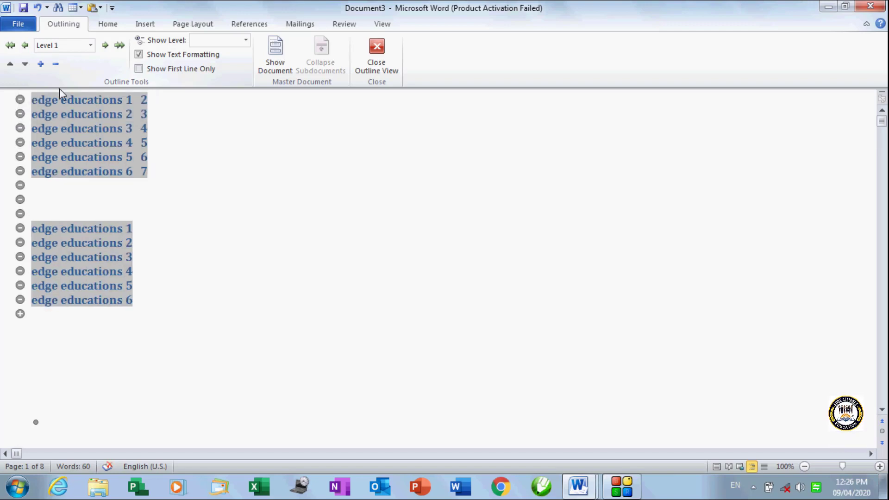
Demote the "edge educations 2" contents entry to Level 2, and promote it back to Level 1.
{"action": "left_click_drag", "start_coordinate": [38, 114], "coordinate": [165, 113]}
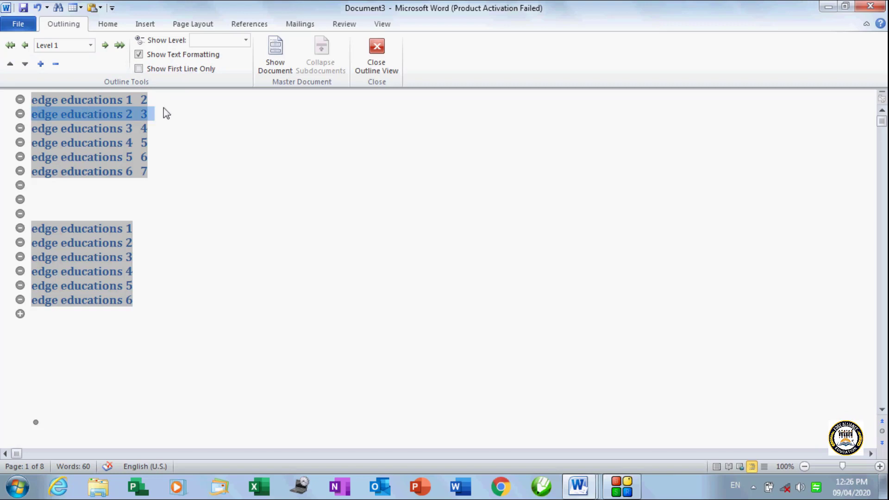
{"action": "left_click", "coordinate": [107, 49]}
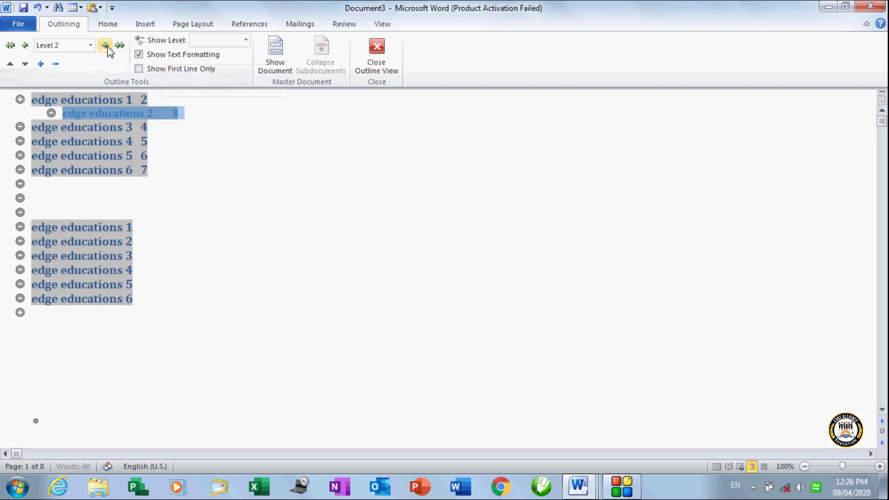
{"action": "left_click", "coordinate": [25, 46]}
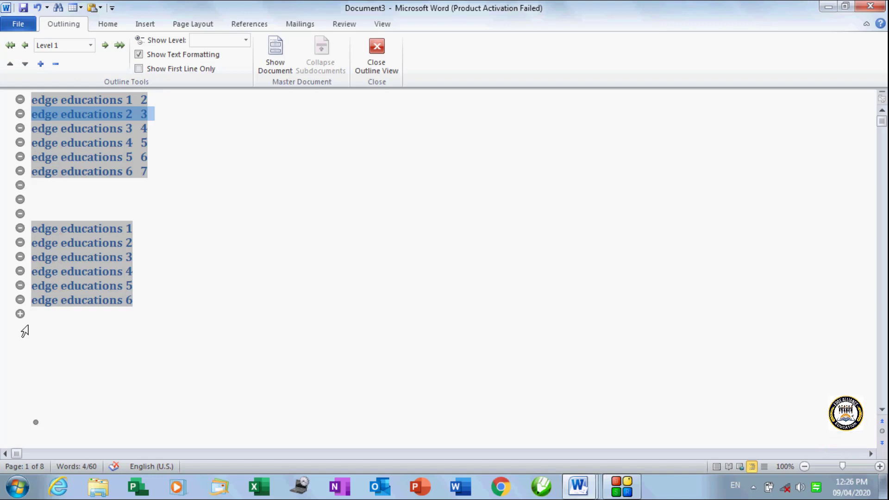
Shift the "edge educations 5" contents entry up and down in the outline, finishing at the head of the list.
{"action": "left_click", "coordinate": [45, 158]}
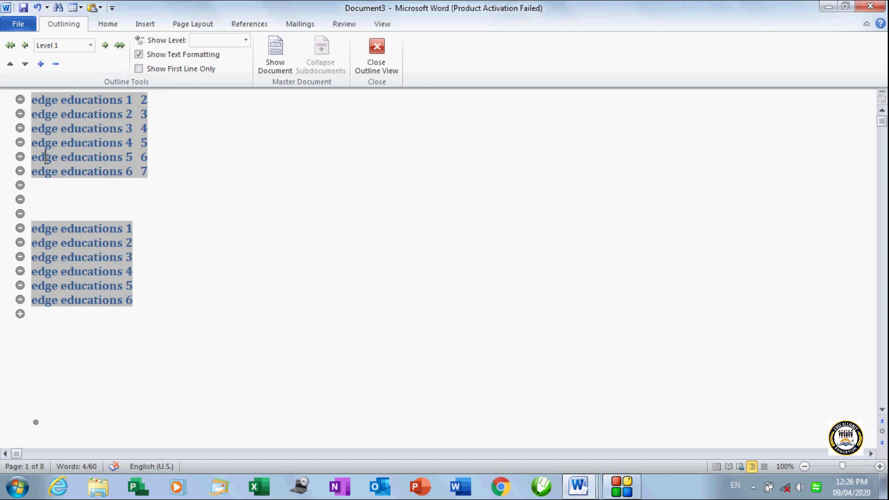
{"action": "left_click", "coordinate": [10, 64]}
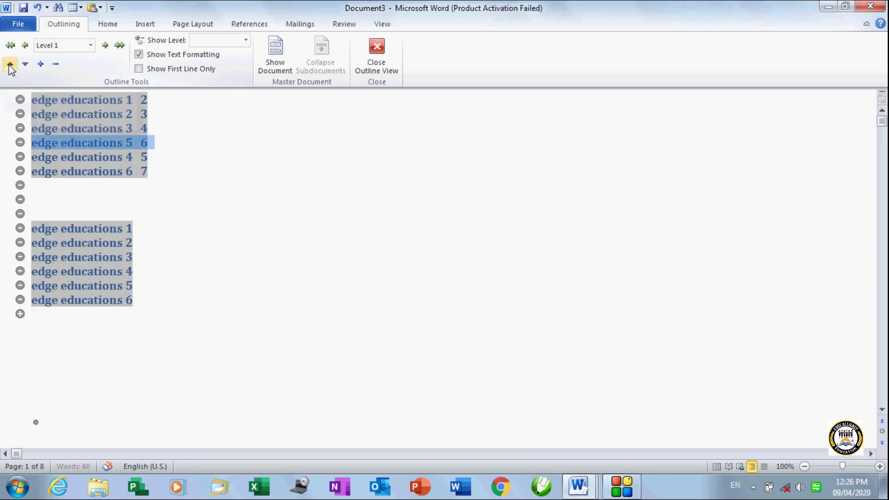
{"action": "left_click", "coordinate": [9, 64]}
{"action": "left_click", "coordinate": [10, 65]}
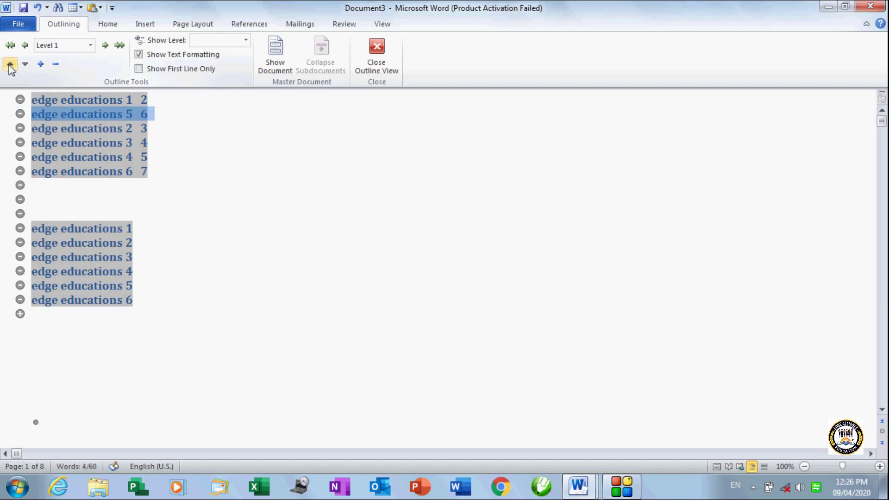
{"action": "left_click", "coordinate": [25, 64]}
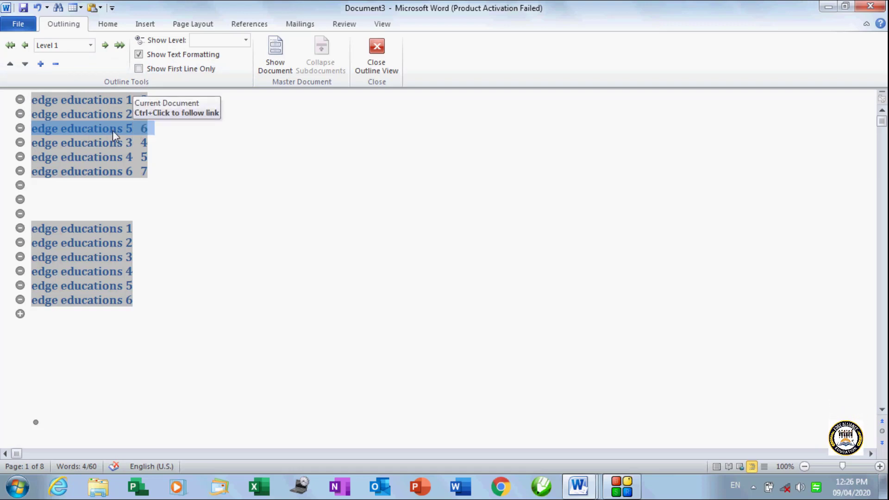
{"action": "left_click", "coordinate": [10, 64]}
{"action": "left_click", "coordinate": [10, 65]}
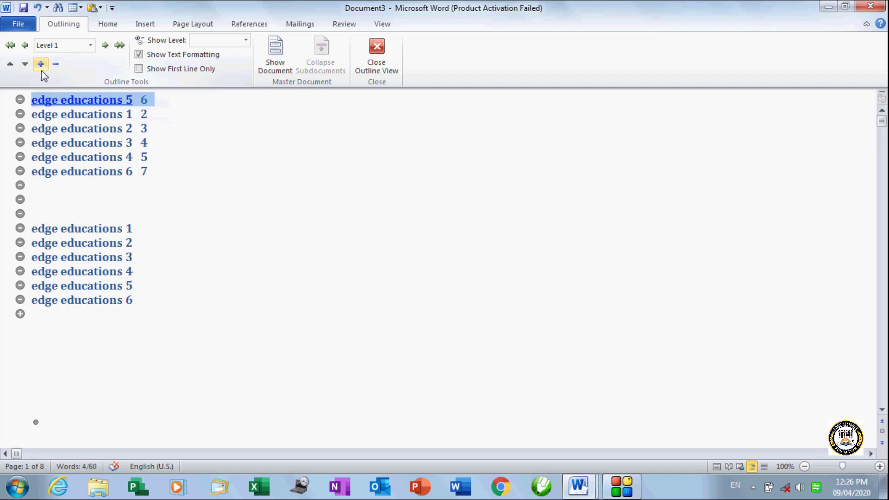
Delete the entire document content and enter two Level 1 headings, "File Menu" and "Edit Menu".
{"action": "left_click", "coordinate": [45, 132]}
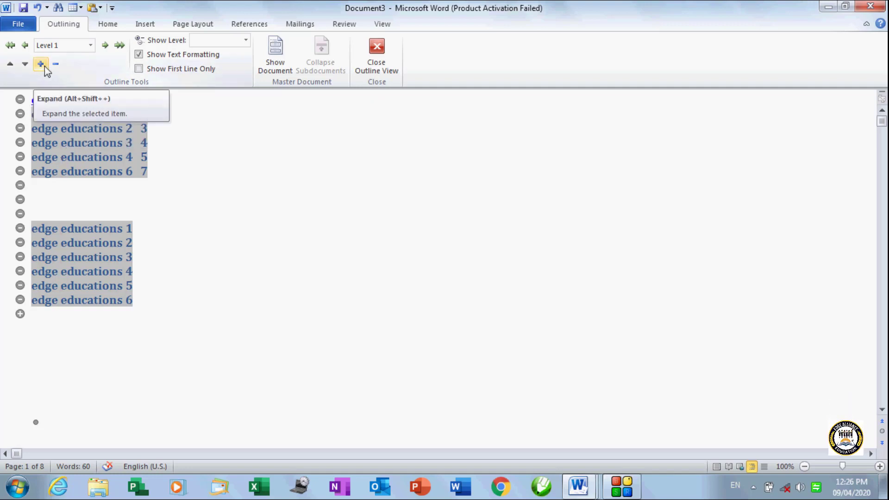
{"action": "left_click_drag", "start_coordinate": [151, 309], "coordinate": [2, 107]}
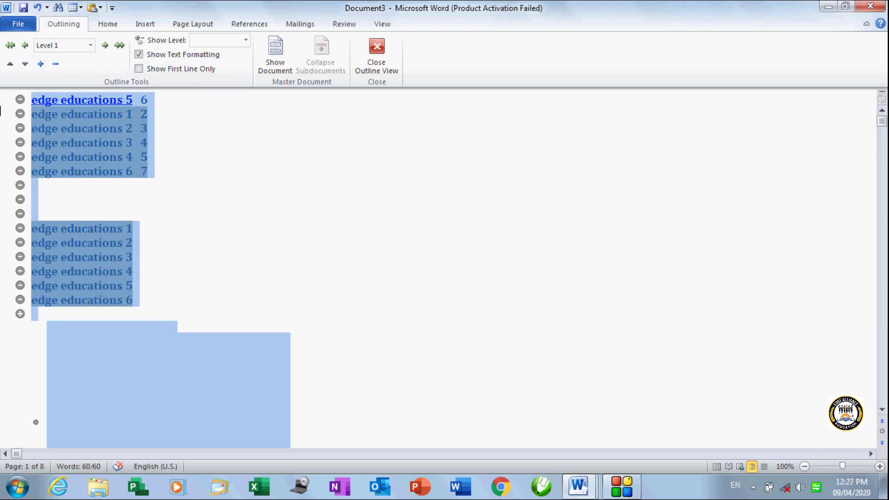
{"action": "key", "text": "Delete"}
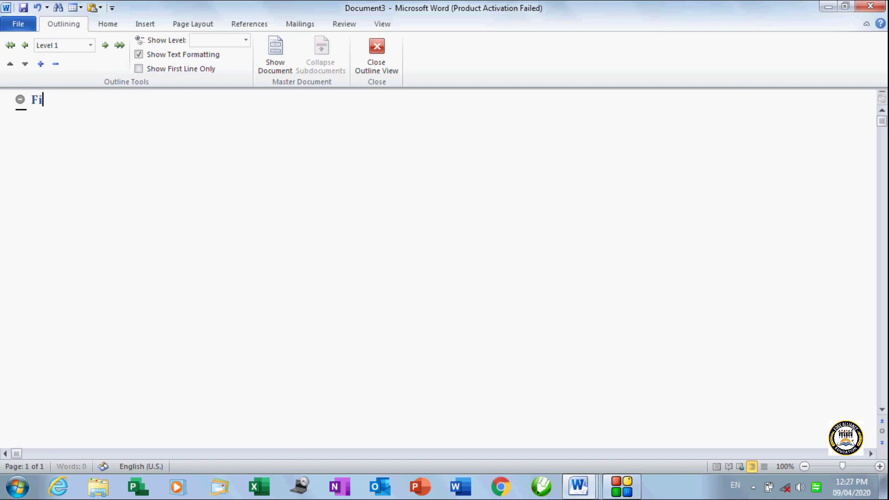
{"action": "type", "text": "File Menu Edit "}
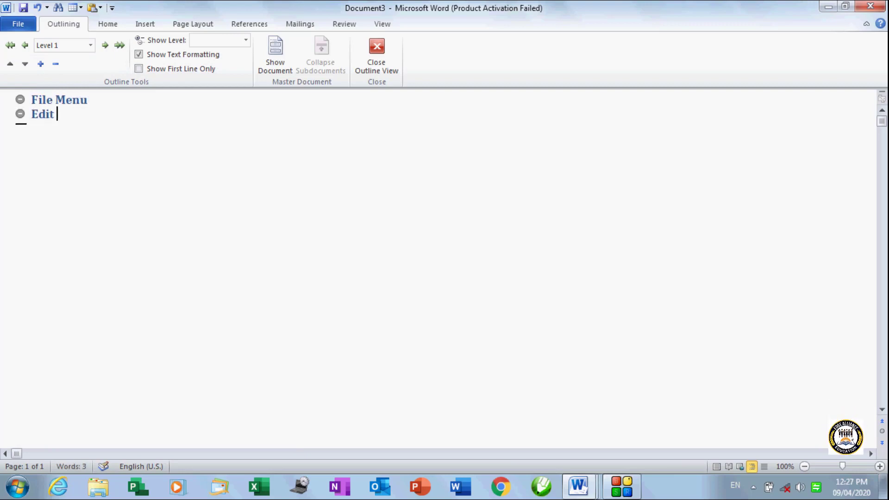
{"action": "type", "text": "Me"}
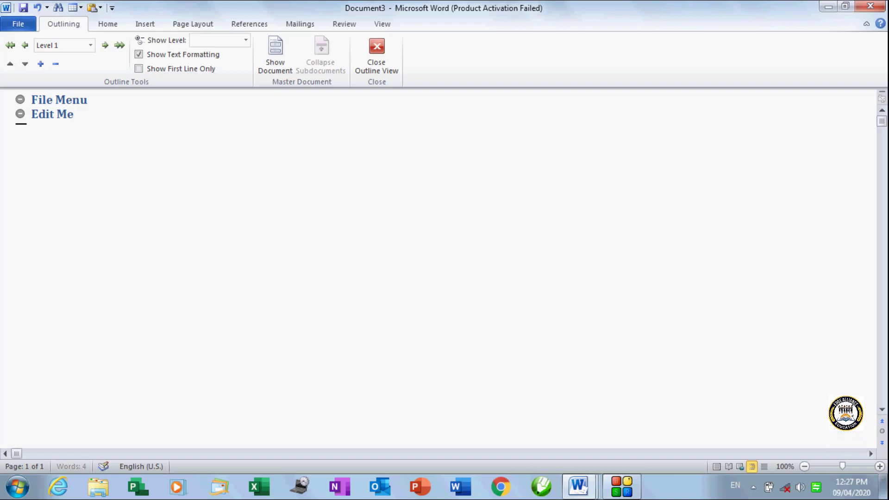
{"action": "type", "text": "nu"}
{"action": "key", "text": "Return"}
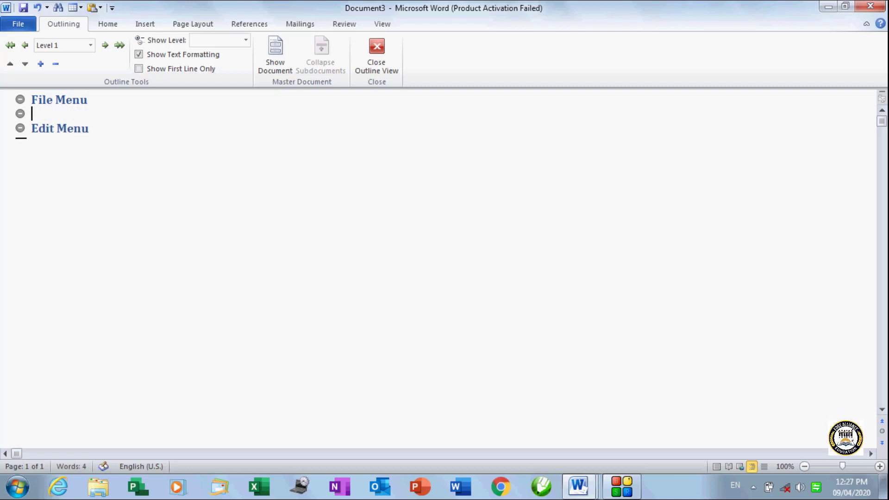
Add the entries "New", "Open" and "Close" on separate lines between File Menu and Edit Menu.
{"action": "type", "text": "New"}
{"action": "key", "text": "Return"}
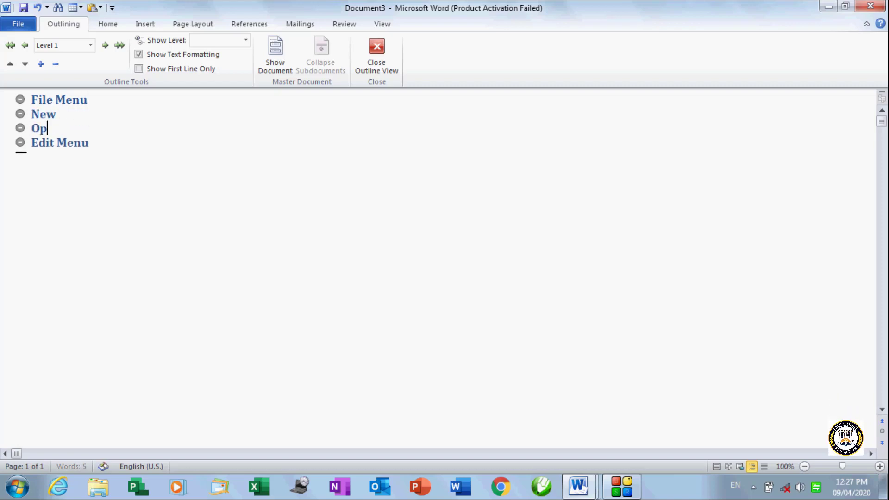
{"action": "type", "text": "Open"}
{"action": "key", "text": "Return"}
{"action": "type", "text": "Close"}
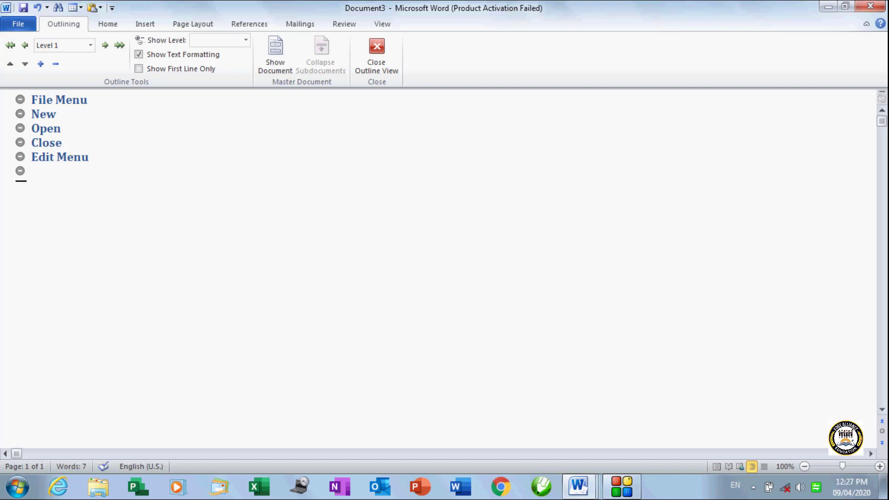
Add the entries "Undo", "Redo", "Cut" and "Copy" on separate lines below Edit Menu.
{"action": "key", "text": "Return"}
{"action": "type", "text": "Re"}
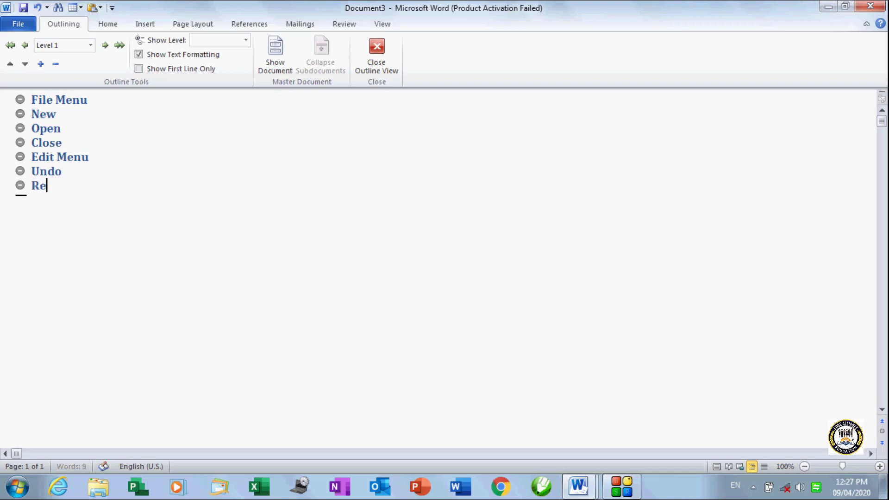
{"action": "type", "text": "do Cut"}
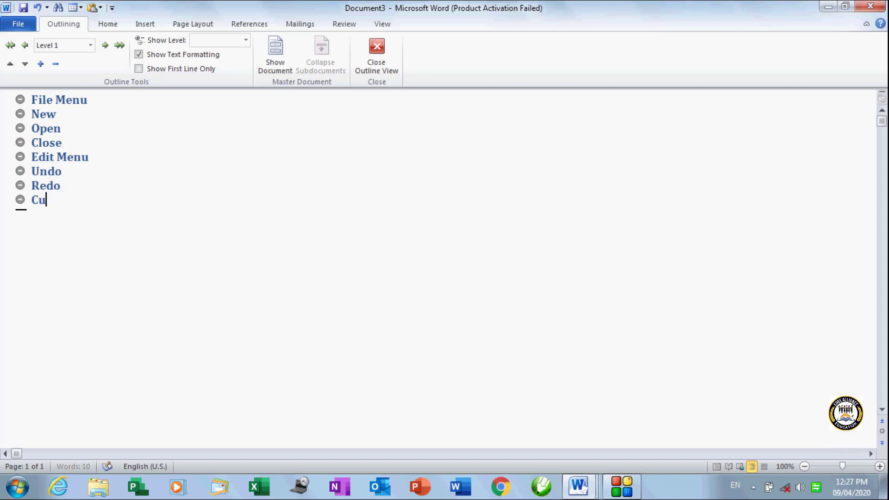
{"action": "key", "text": "Return"}
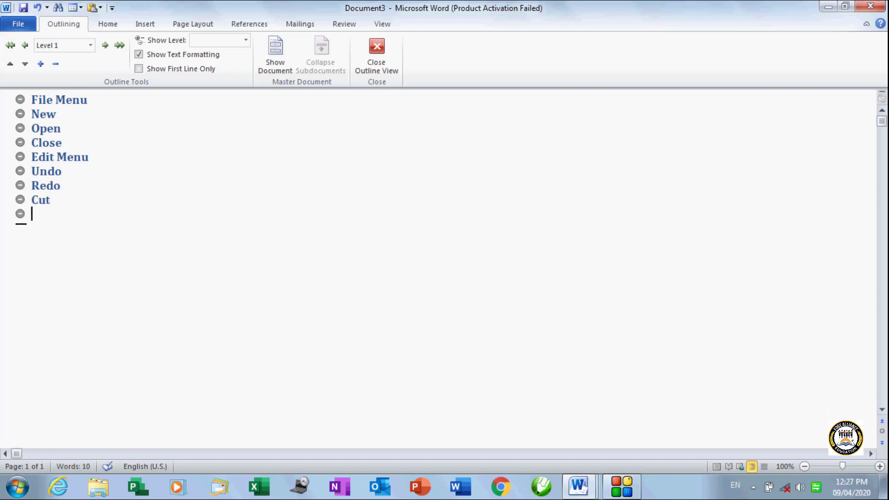
{"action": "type", "text": "Copy"}
Set the New, Open and Close entries below File Menu to outline Level 2.
{"action": "left_click", "coordinate": [57, 101]}
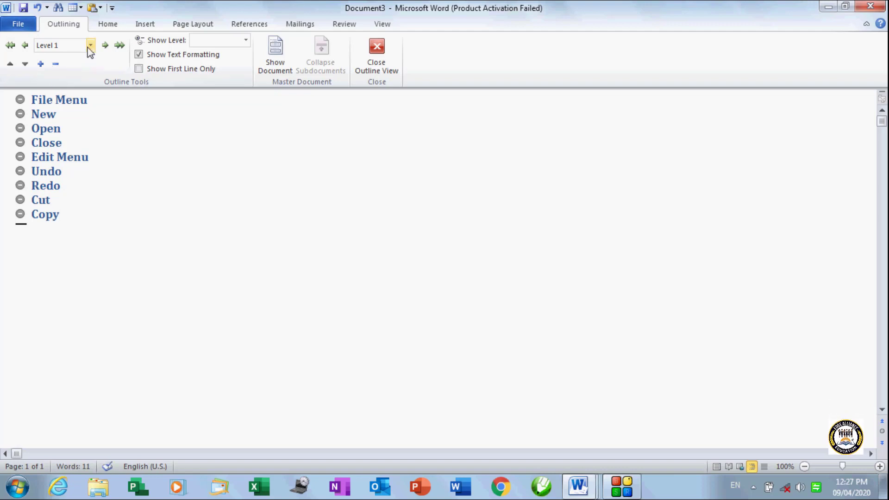
{"action": "left_click_drag", "start_coordinate": [48, 122], "coordinate": [62, 145]}
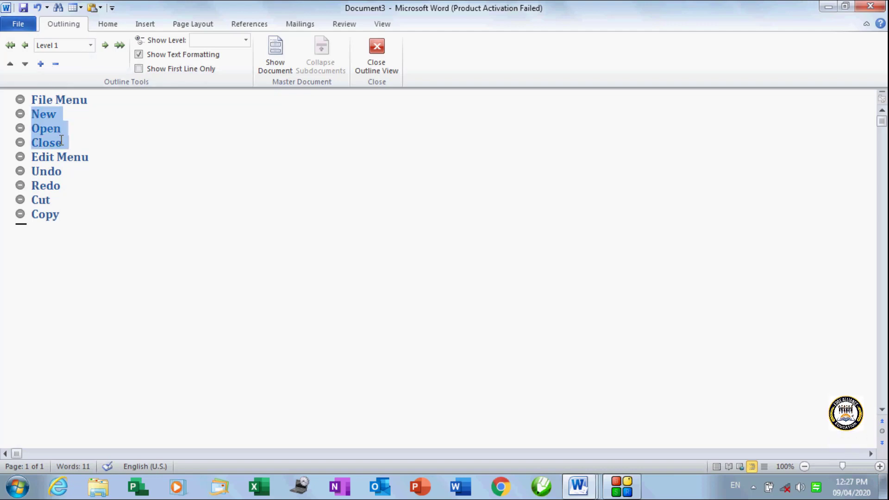
{"action": "left_click", "coordinate": [91, 45]}
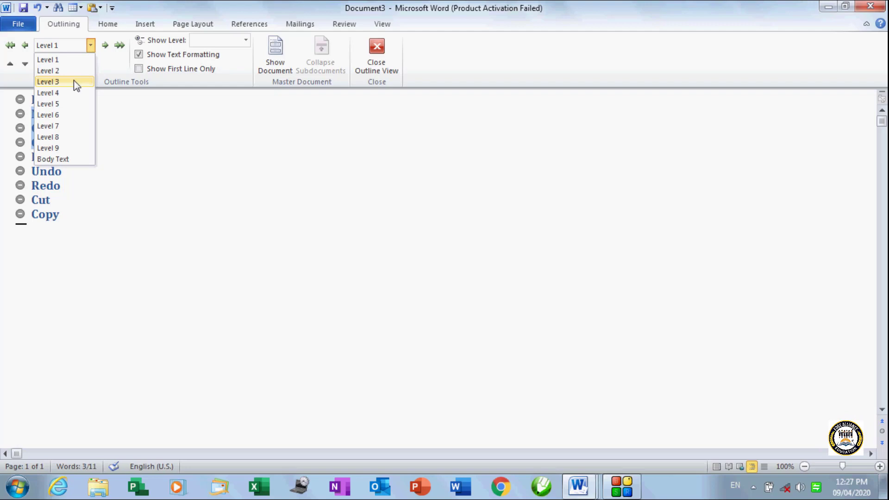
{"action": "left_click", "coordinate": [73, 82]}
{"action": "left_click", "coordinate": [90, 45]}
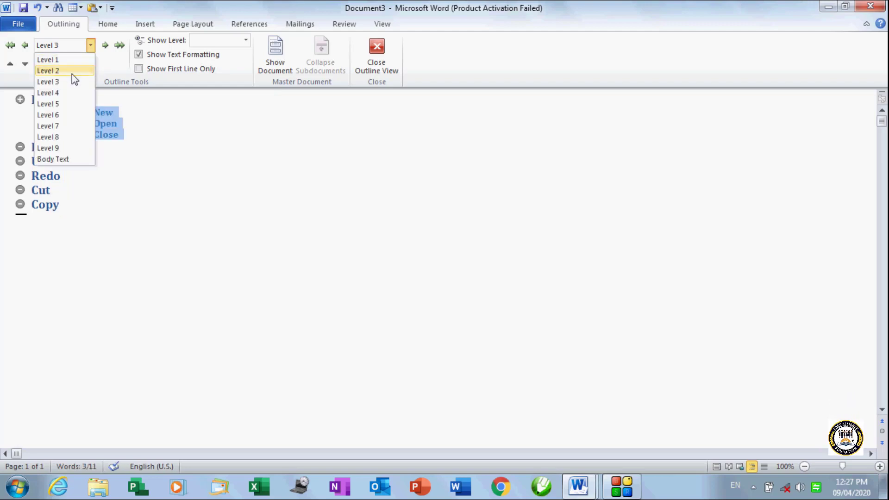
{"action": "left_click", "coordinate": [71, 74]}
Set the Undo, Redo, Cut and Copy entries below Edit Menu to outline Level 2.
{"action": "left_click", "coordinate": [36, 169]}
{"action": "left_click_drag", "start_coordinate": [36, 169], "coordinate": [62, 212]}
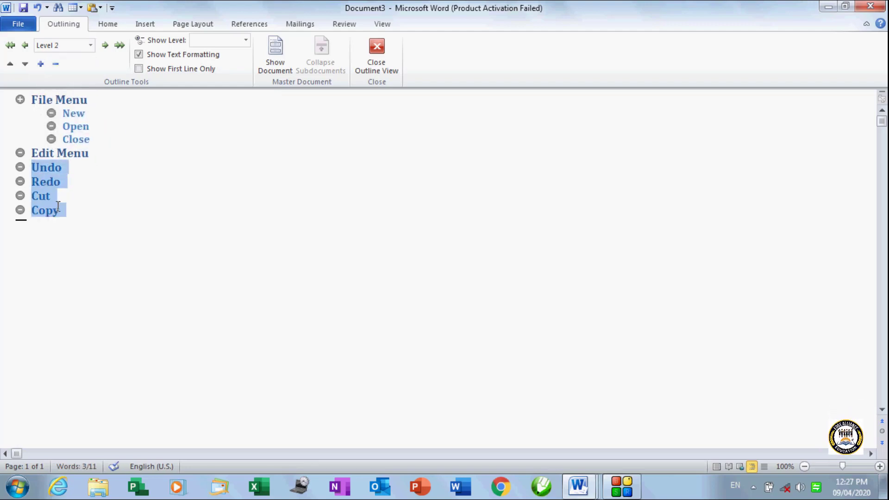
{"action": "left_click", "coordinate": [91, 46]}
{"action": "left_click", "coordinate": [75, 72]}
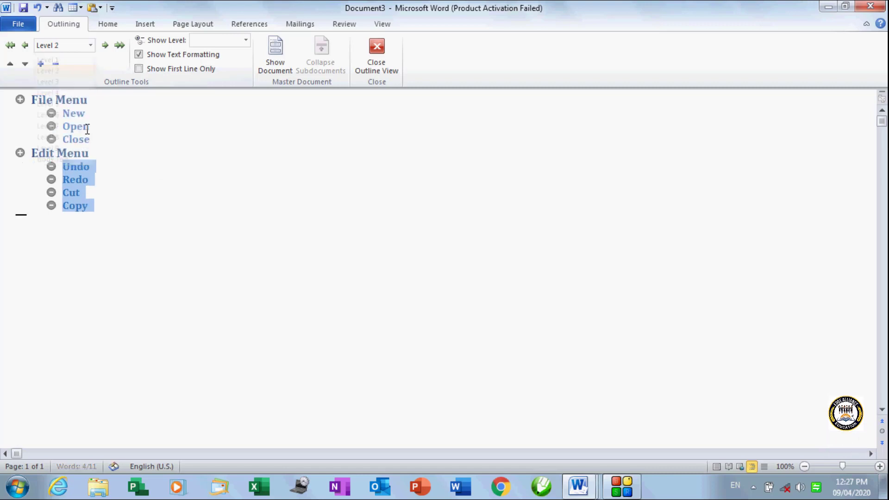
Set the Open entry to Level 3 and the Close entry to Level 4 in the File Menu group.
{"action": "left_click", "coordinate": [89, 179]}
{"action": "left_click", "coordinate": [57, 96]}
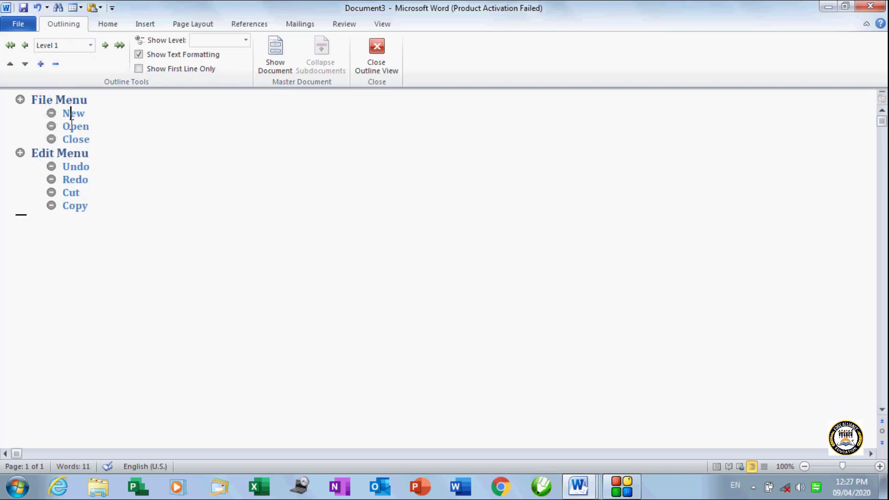
{"action": "left_click_drag", "start_coordinate": [71, 115], "coordinate": [95, 141]}
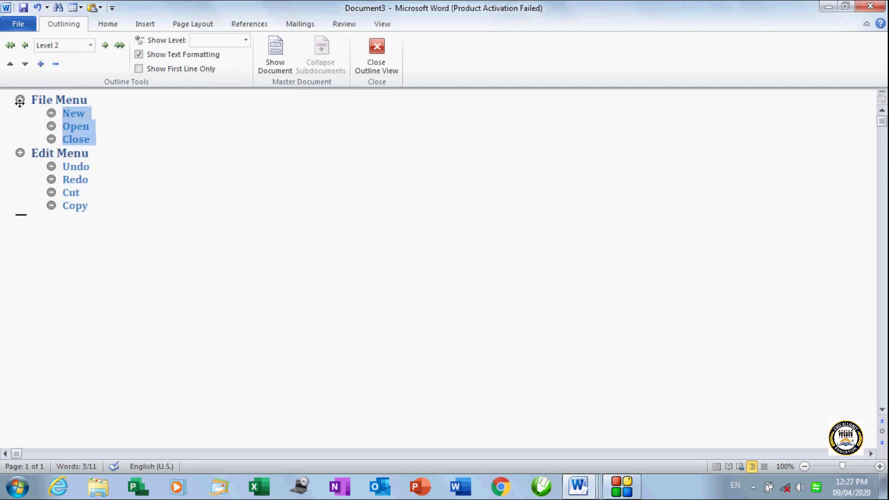
{"action": "left_click", "coordinate": [75, 127]}
{"action": "left_click_drag", "start_coordinate": [64, 126], "coordinate": [98, 138]}
{"action": "left_click", "coordinate": [91, 46]}
{"action": "left_click", "coordinate": [71, 81]}
{"action": "left_click", "coordinate": [91, 44]}
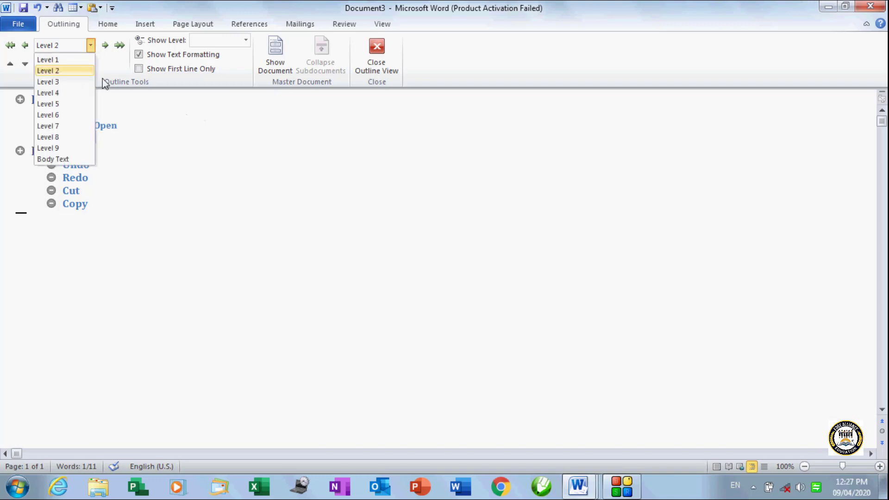
{"action": "left_click", "coordinate": [76, 92]}
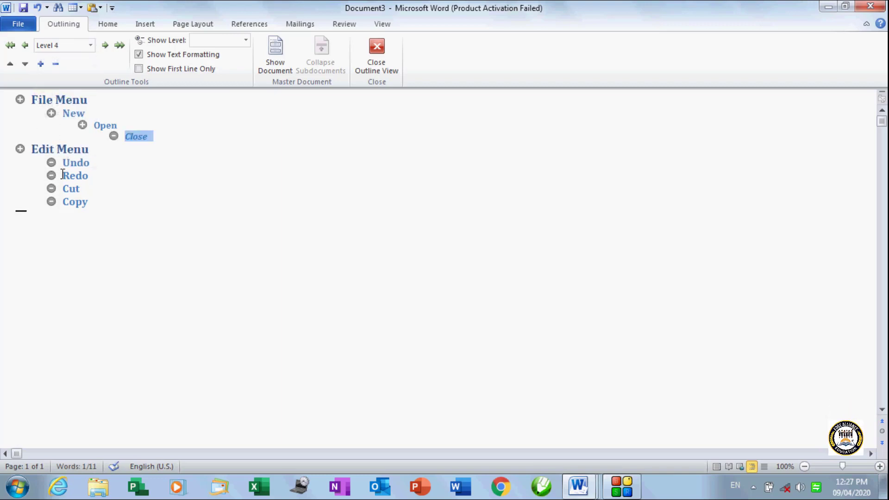
Set the Redo entry to Level 3 and the Cut entry to Level 4 in the Edit Menu group.
{"action": "left_click", "coordinate": [91, 45]}
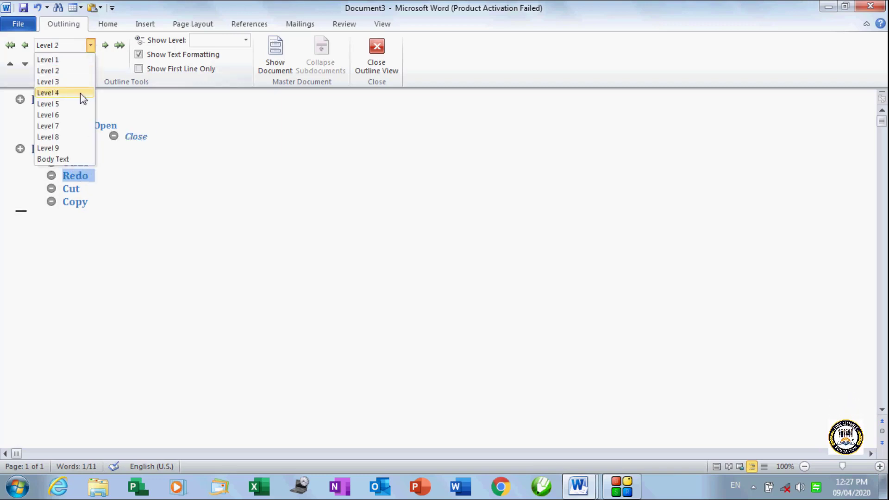
{"action": "left_click", "coordinate": [71, 82]}
{"action": "left_click_drag", "start_coordinate": [63, 187], "coordinate": [83, 190]}
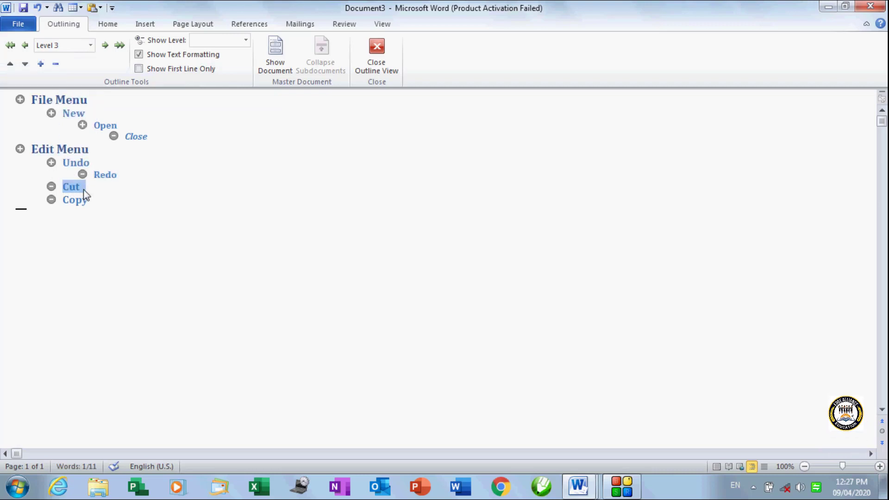
{"action": "left_click", "coordinate": [91, 45]}
{"action": "left_click", "coordinate": [65, 93]}
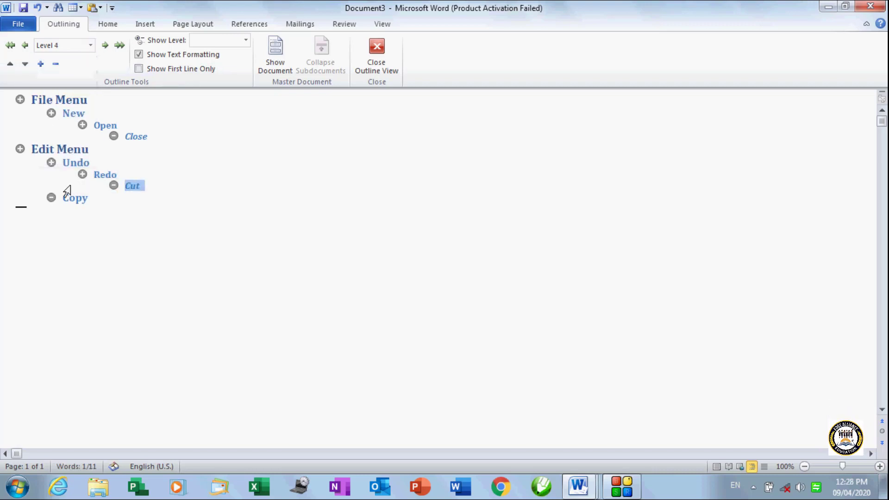
Set the Copy entry in the Edit Menu group to outline Level 5.
{"action": "left_click_drag", "start_coordinate": [63, 198], "coordinate": [95, 198]}
{"action": "left_click", "coordinate": [91, 45]}
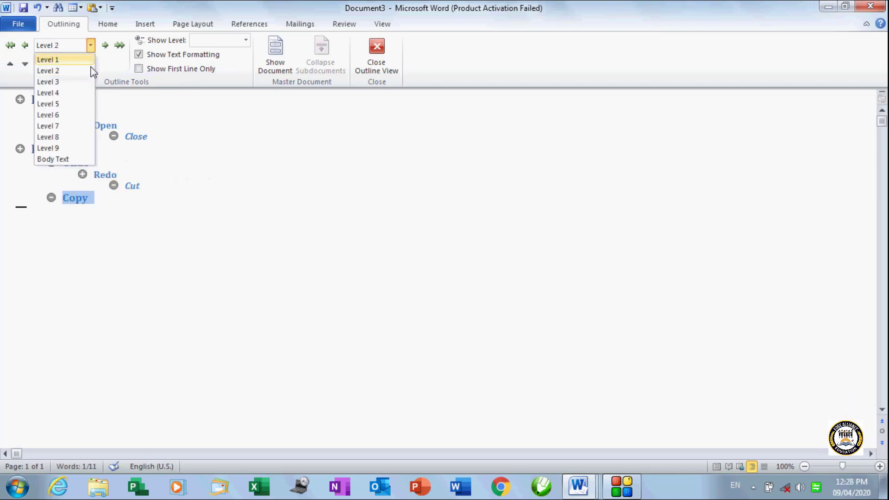
{"action": "left_click", "coordinate": [78, 104]}
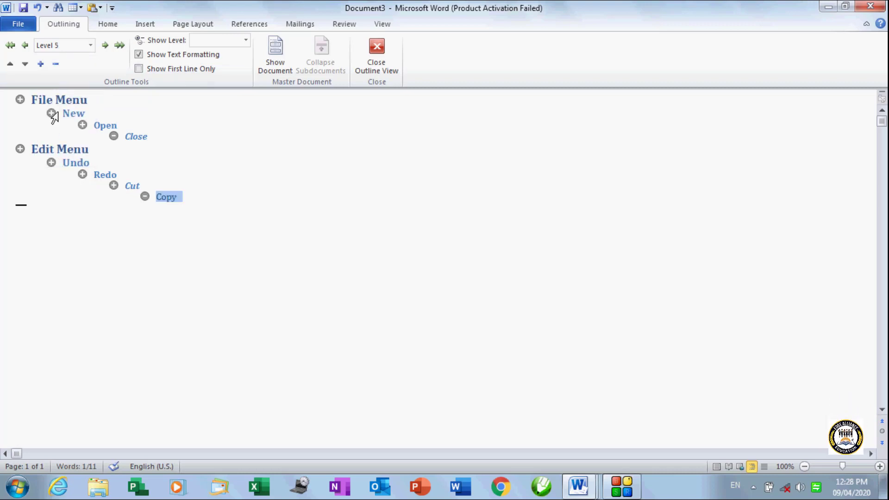
{"action": "left_click", "coordinate": [83, 125]}
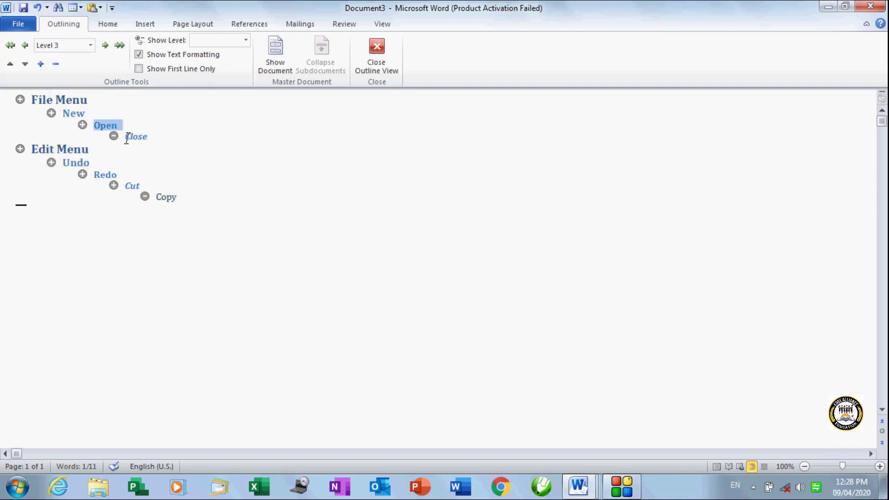
{"action": "left_click", "coordinate": [127, 135]}
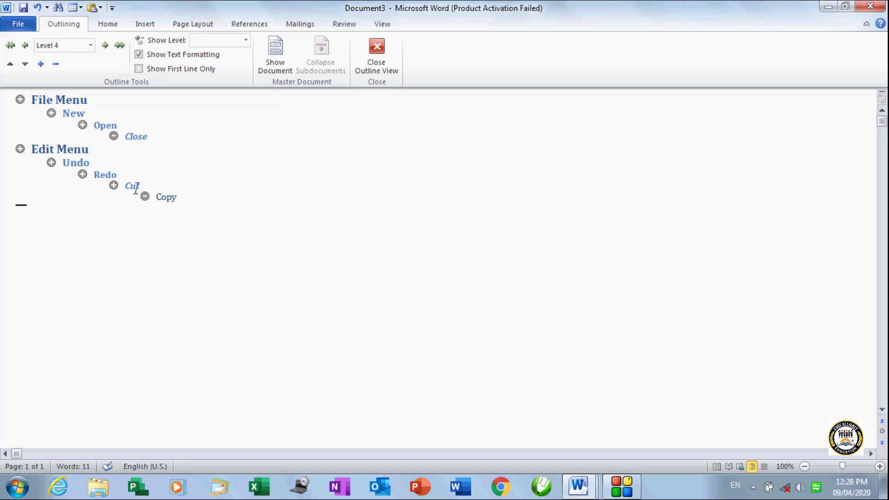
Collapse the Edit Menu branch level by level until only its Level 1 heading is shown.
{"action": "left_click", "coordinate": [49, 147]}
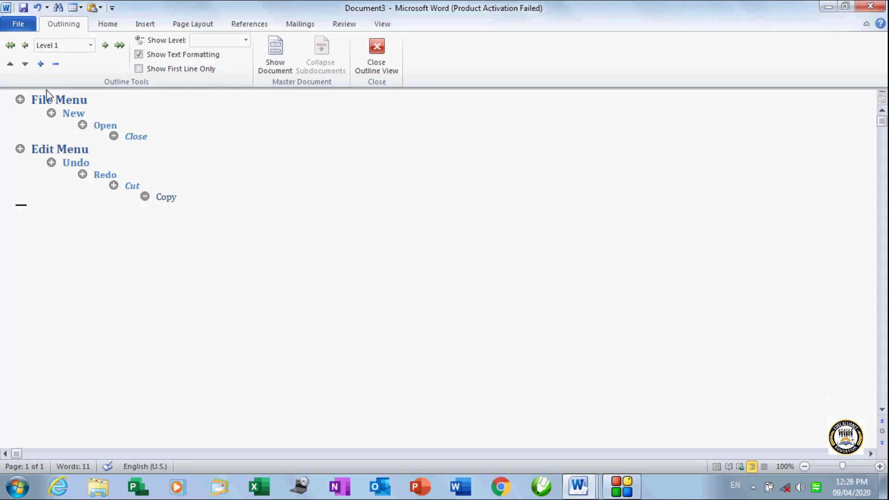
{"action": "left_click", "coordinate": [57, 68]}
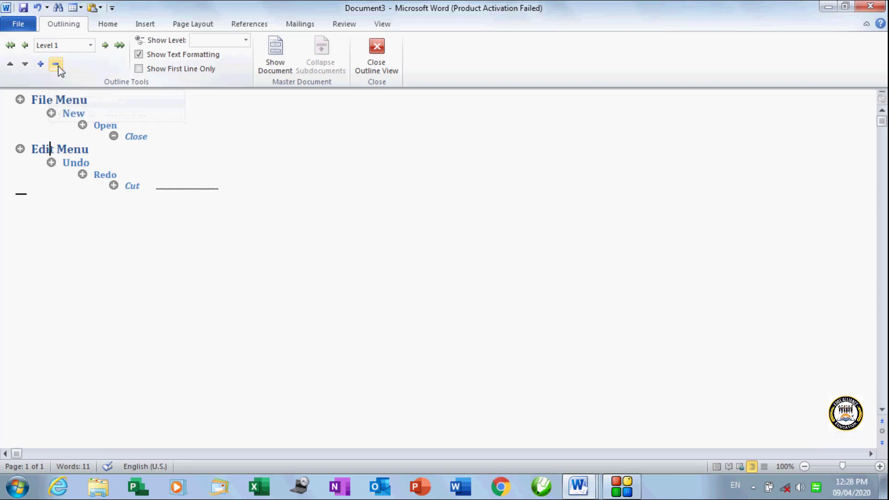
{"action": "left_click", "coordinate": [57, 67]}
{"action": "left_click", "coordinate": [58, 67]}
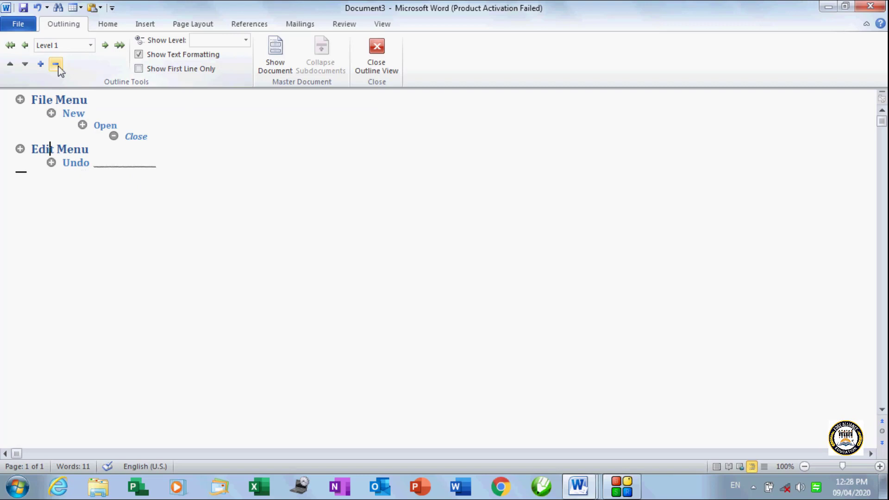
{"action": "left_click", "coordinate": [57, 68]}
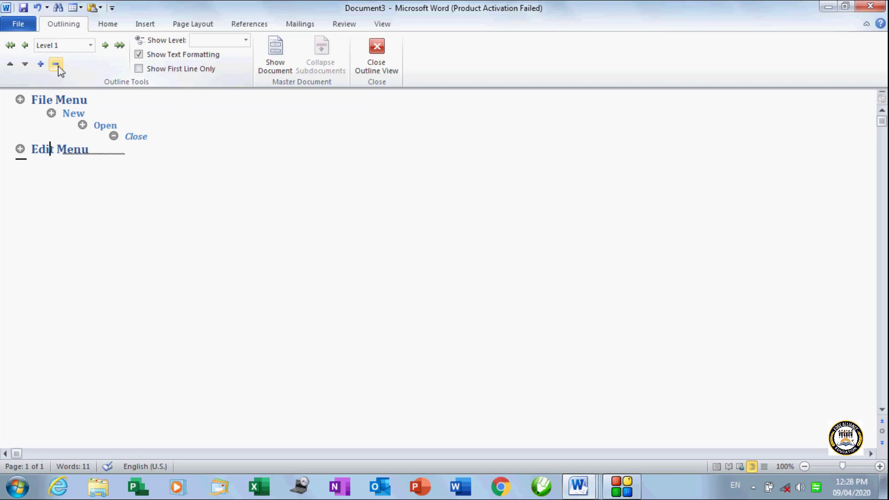
Expand the Edit Menu branch level by level down to the Copy entry.
{"action": "left_click", "coordinate": [41, 65]}
{"action": "left_click", "coordinate": [42, 65]}
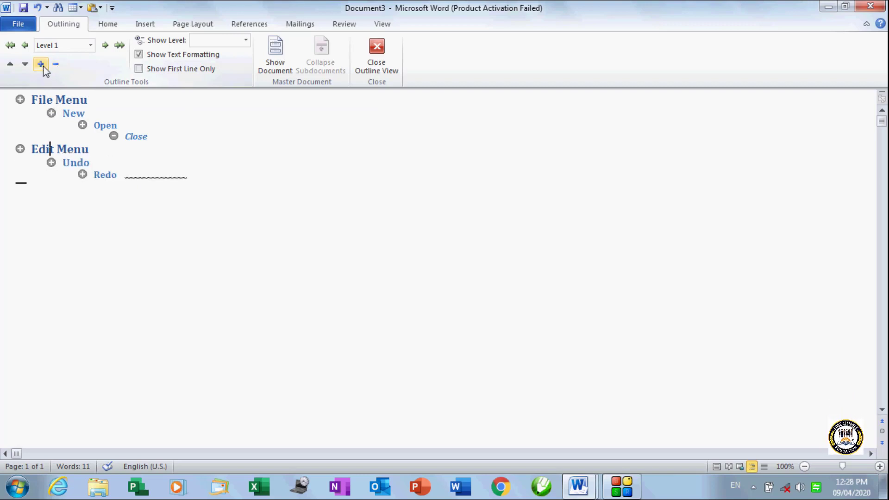
{"action": "left_click", "coordinate": [41, 65]}
{"action": "left_click", "coordinate": [42, 65]}
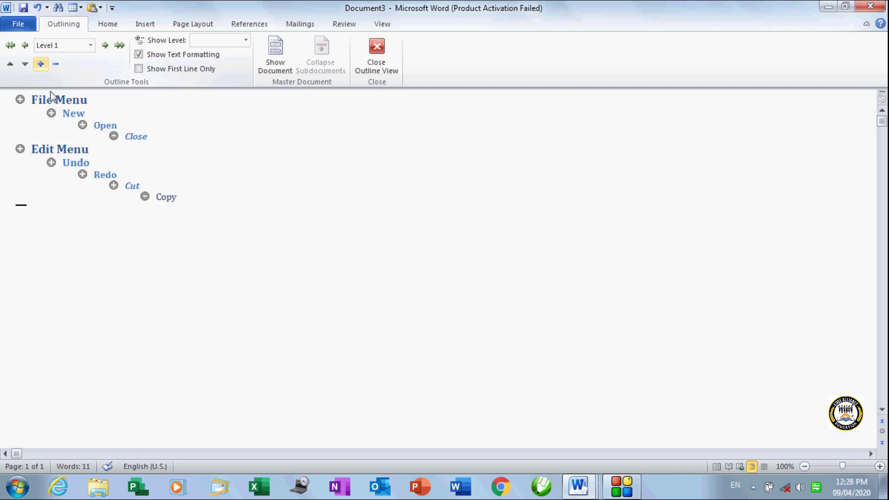
Collapse the File Menu branch down to its heading and expand it fully again.
{"action": "left_click", "coordinate": [66, 100]}
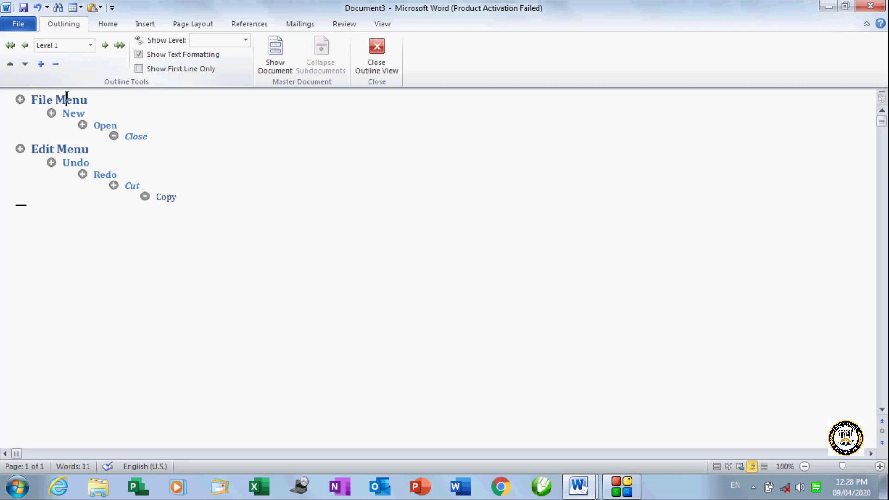
{"action": "left_click", "coordinate": [60, 65]}
{"action": "left_click", "coordinate": [60, 65]}
{"action": "left_click", "coordinate": [56, 65]}
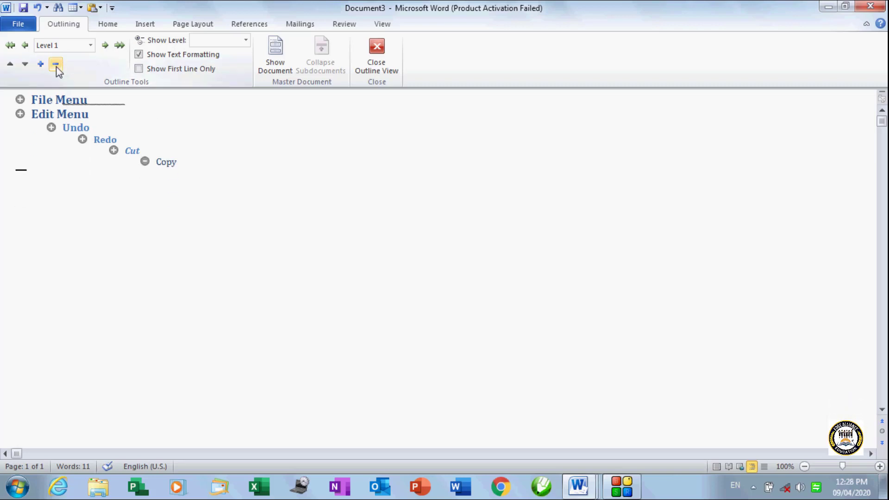
{"action": "left_click", "coordinate": [41, 65]}
{"action": "left_click", "coordinate": [42, 64]}
{"action": "left_click", "coordinate": [41, 64]}
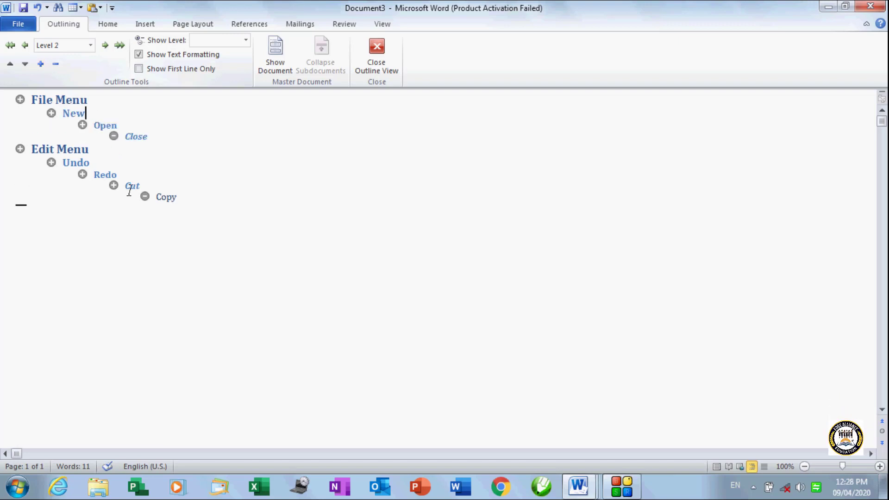
Collapse the Open entry in the File Menu group and expand it again.
{"action": "left_click", "coordinate": [102, 124]}
{"action": "left_click", "coordinate": [60, 67]}
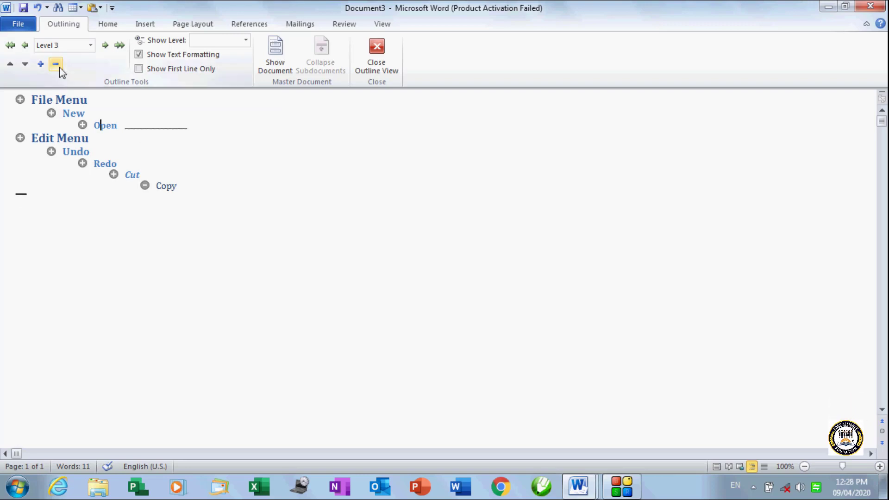
{"action": "left_click", "coordinate": [42, 68]}
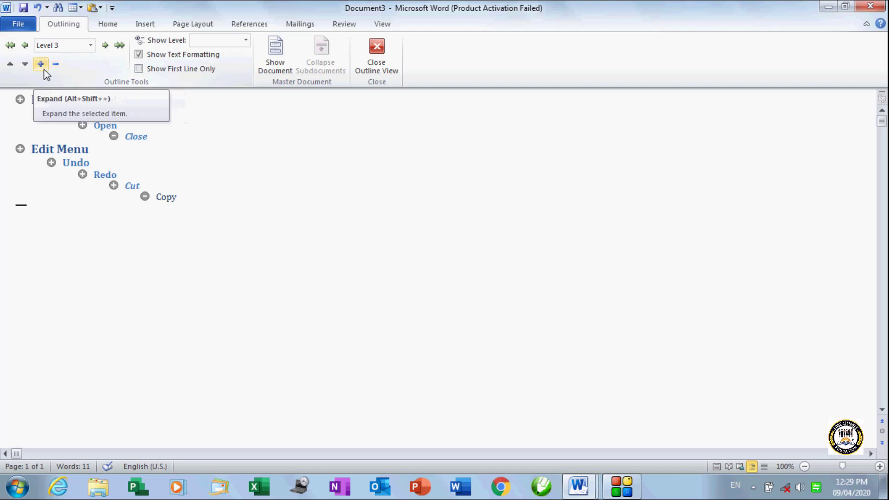
Switch the displayed outline depth through Level 2, Level 3 and All Levels.
{"action": "double_click", "coordinate": [132, 186]}
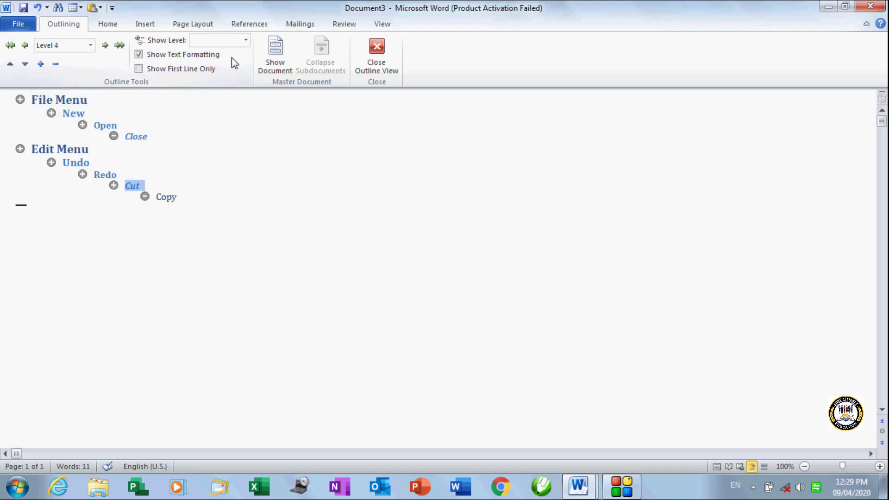
{"action": "left_click", "coordinate": [246, 40]}
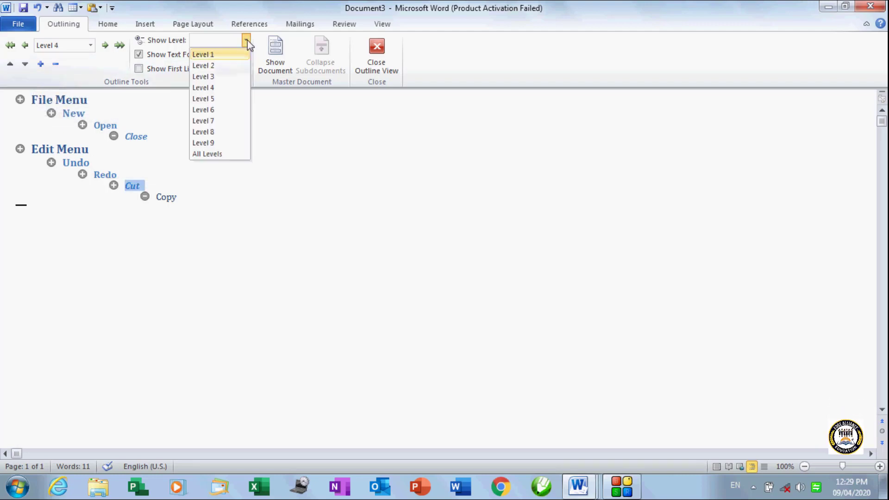
{"action": "left_click", "coordinate": [238, 66]}
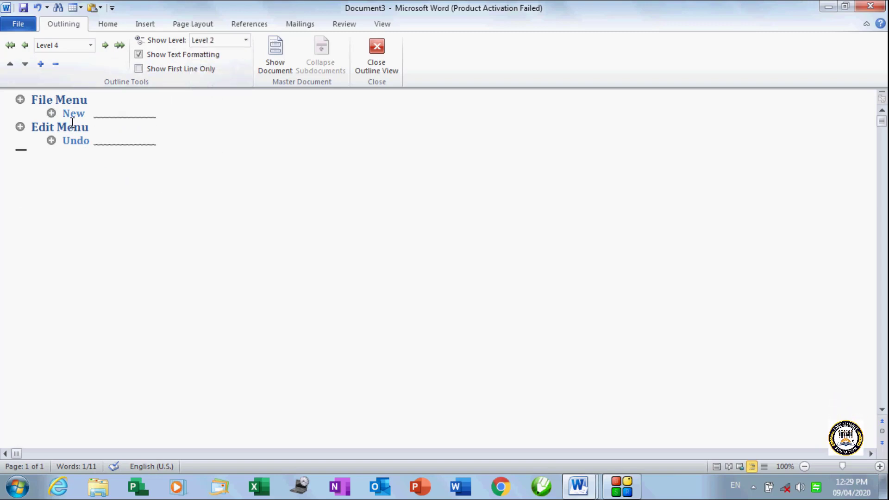
{"action": "left_click", "coordinate": [245, 41]}
{"action": "left_click", "coordinate": [220, 76]}
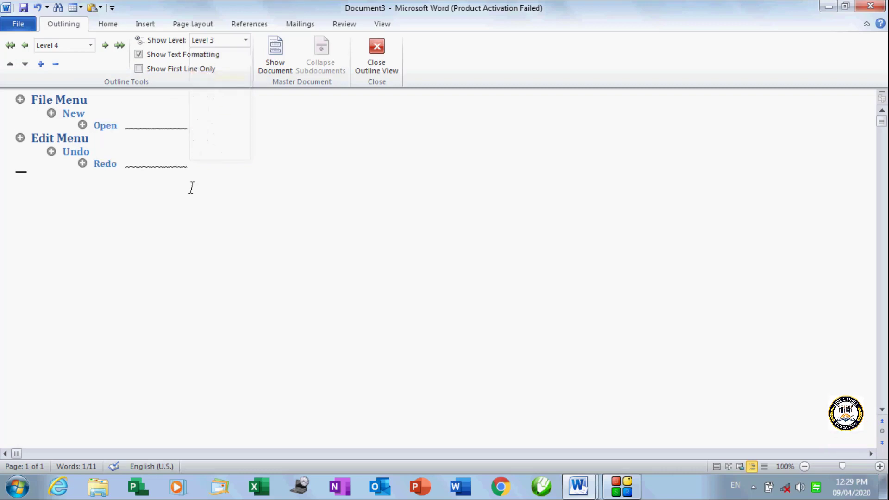
{"action": "left_click", "coordinate": [247, 41]}
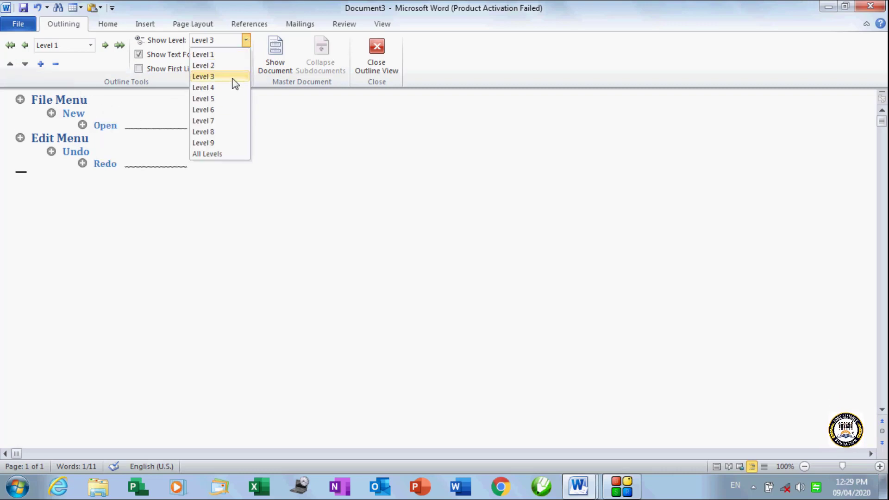
{"action": "left_click", "coordinate": [227, 157]}
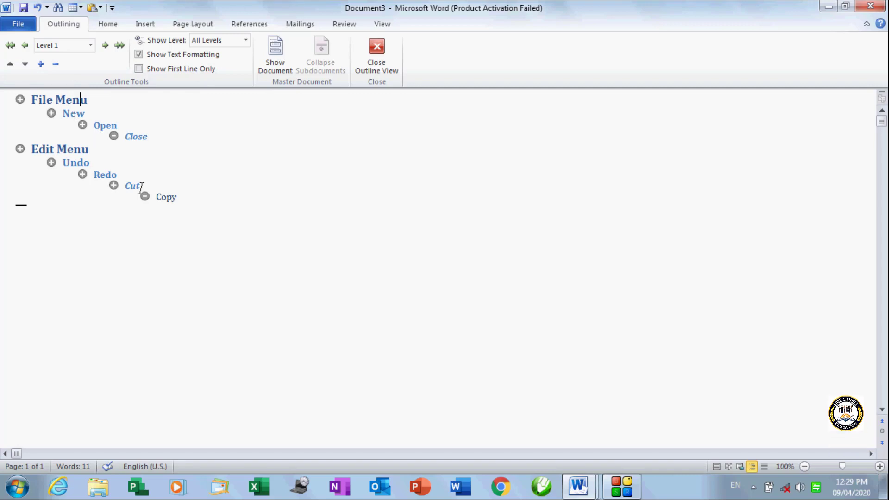
Hide the text formatting in the outline and show it again.
{"action": "left_click", "coordinate": [139, 54]}
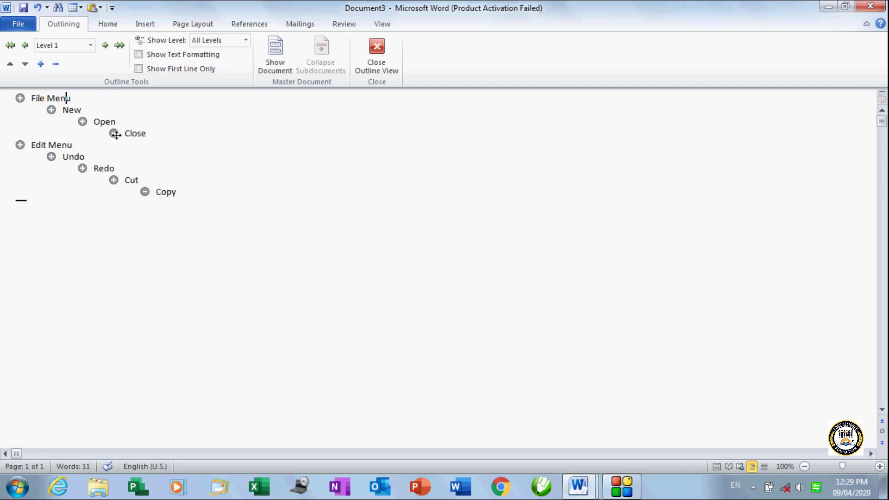
{"action": "left_click", "coordinate": [140, 56]}
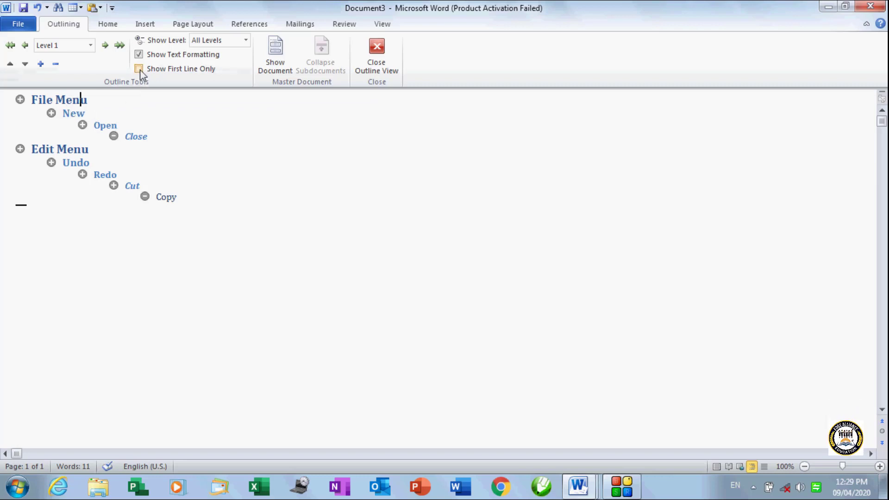
Generate sample paragraphs with =rand() on a new line below the File Menu heading.
{"action": "left_click", "coordinate": [113, 99]}
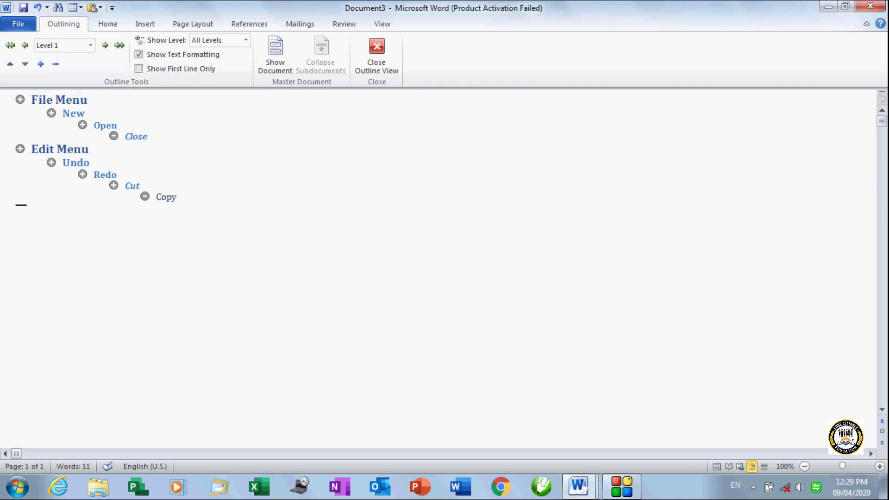
{"action": "key", "text": "Return"}
{"action": "type", "text": "=rand"}
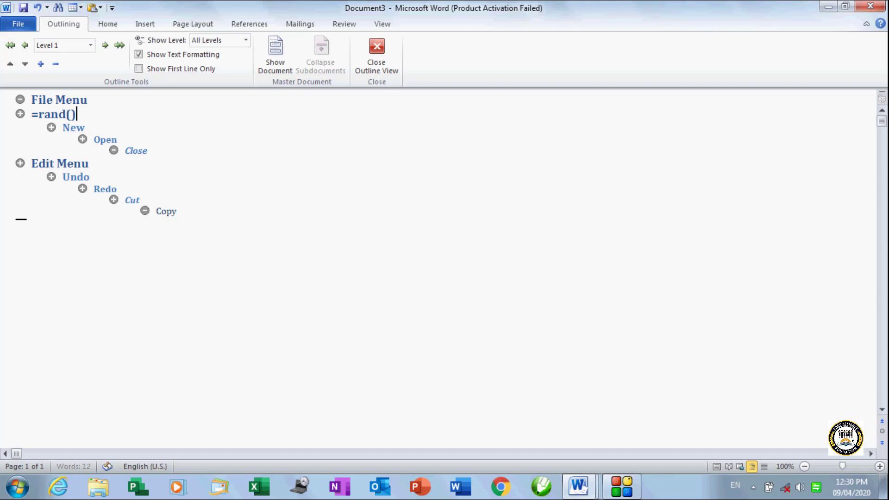
{"action": "type", "text": "()"}
{"action": "key", "text": "Return"}
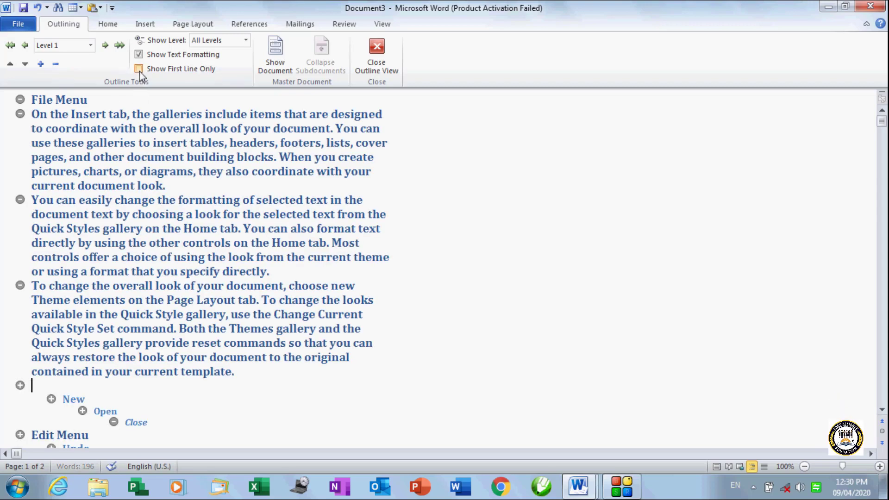
Try the Show First Line Only option on the first sample paragraph and turn it off again.
{"action": "left_click", "coordinate": [139, 70]}
{"action": "left_click", "coordinate": [20, 114]}
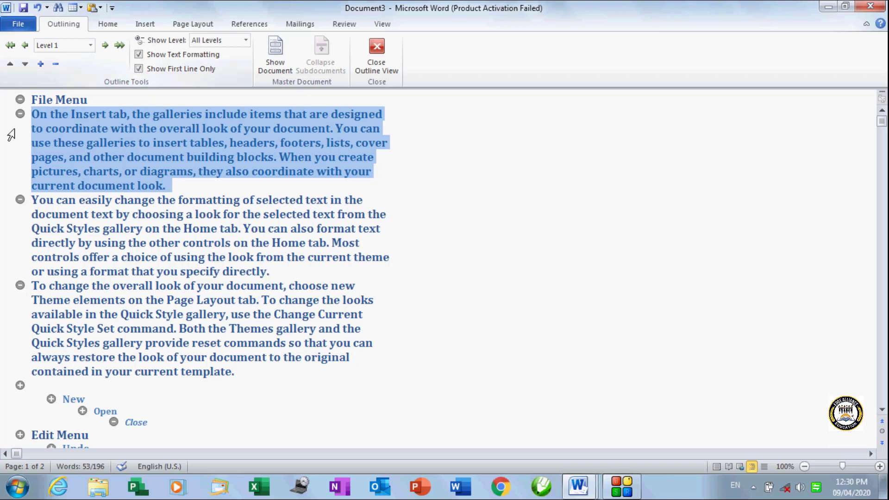
{"action": "left_click", "coordinate": [139, 68]}
{"action": "left_click", "coordinate": [114, 144]}
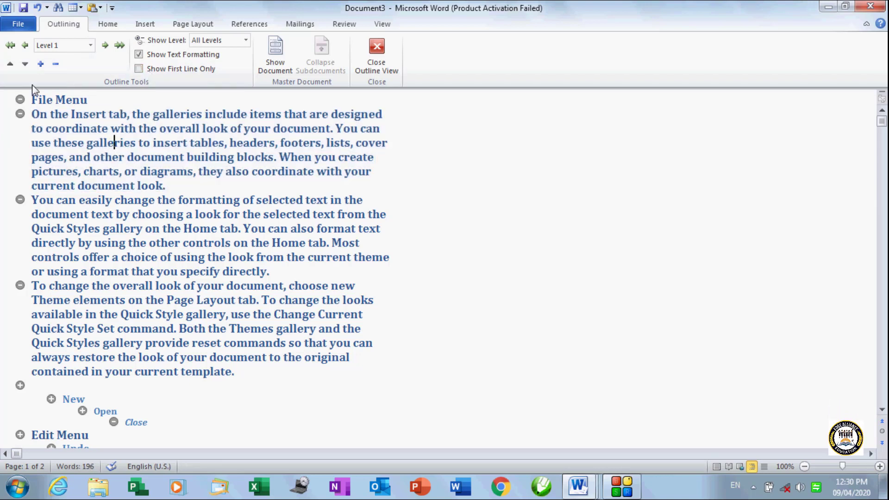
Try Show First Line Only with the first sample paragraph demoted to Level 2, and promote the paragraph back to Level 1.
{"action": "left_click_drag", "start_coordinate": [50, 114], "coordinate": [165, 186]}
{"action": "left_click", "coordinate": [105, 45]}
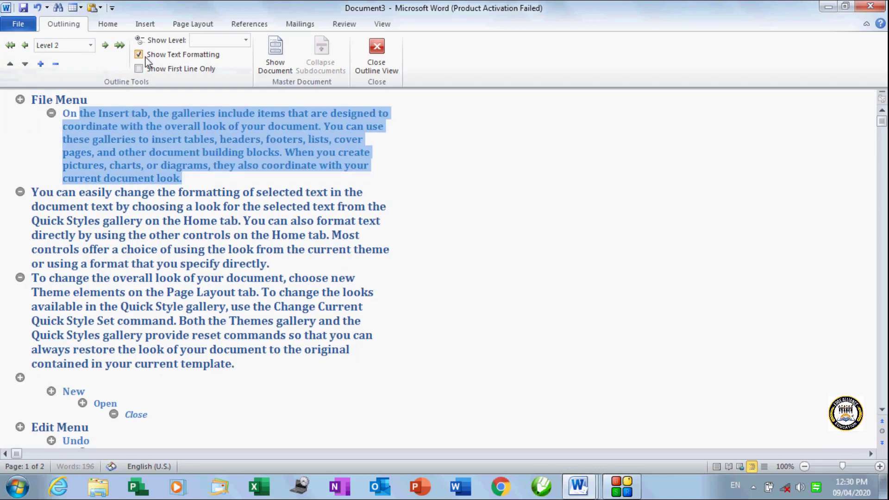
{"action": "left_click", "coordinate": [163, 69]}
{"action": "left_click", "coordinate": [154, 68]}
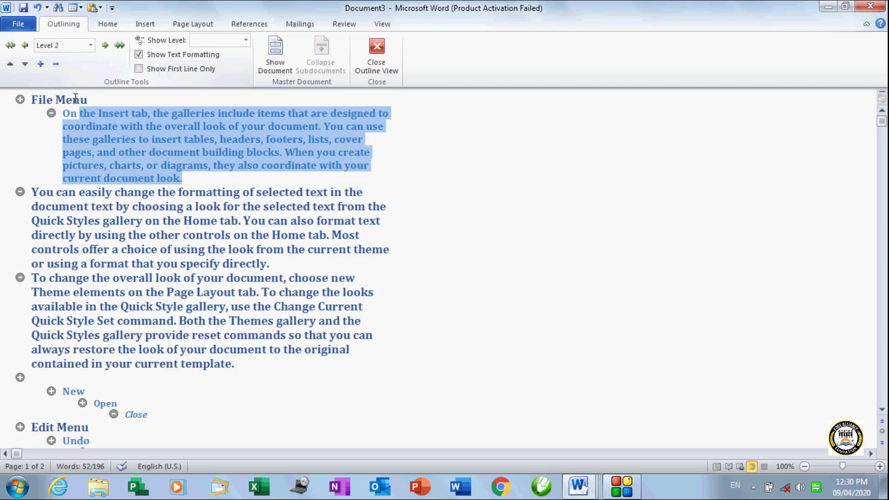
{"action": "left_click", "coordinate": [28, 47]}
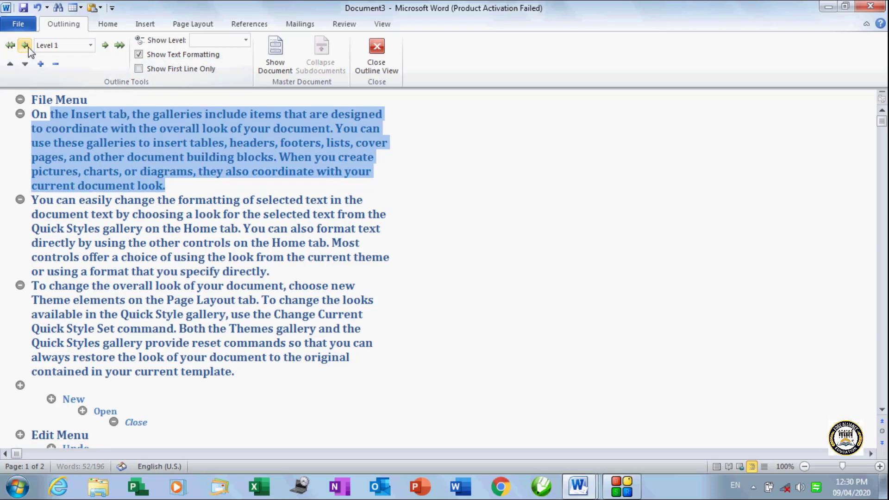
Demote the File Menu heading to Level 2 and turn on Show First Line Only.
{"action": "left_click", "coordinate": [68, 100]}
{"action": "left_click", "coordinate": [106, 45]}
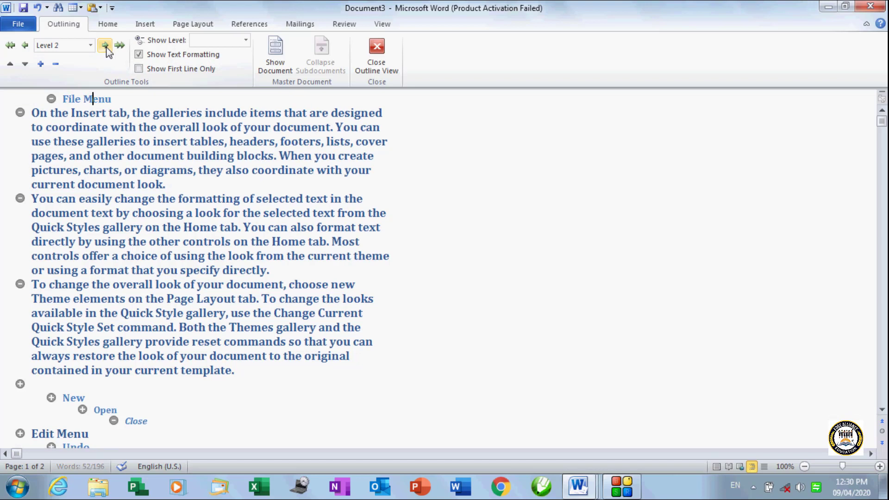
{"action": "left_click", "coordinate": [181, 69]}
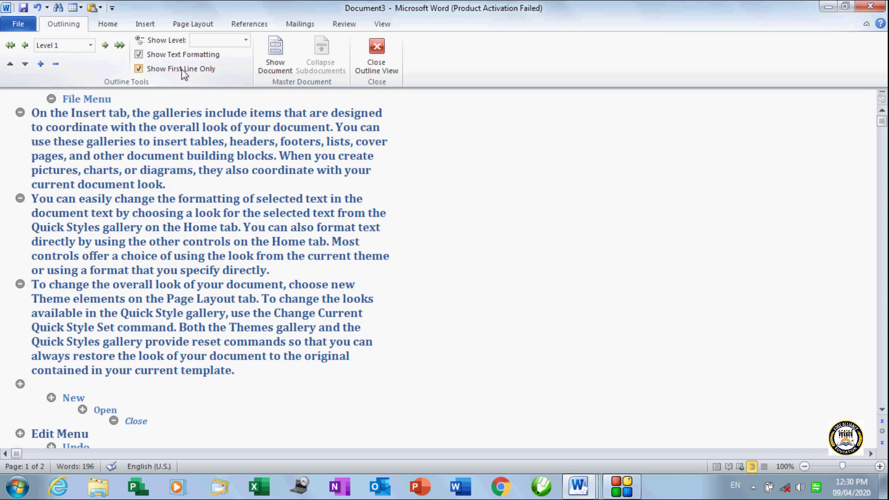
Undo the File Menu demotion and the inserted =rand() sample text, and turn off Show First Line Only.
{"action": "key", "text": "ctrl+z"}
{"action": "key", "text": "ctrl+z"}
{"action": "key", "text": "ctrl+z"}
{"action": "key", "text": "ctrl+z"}
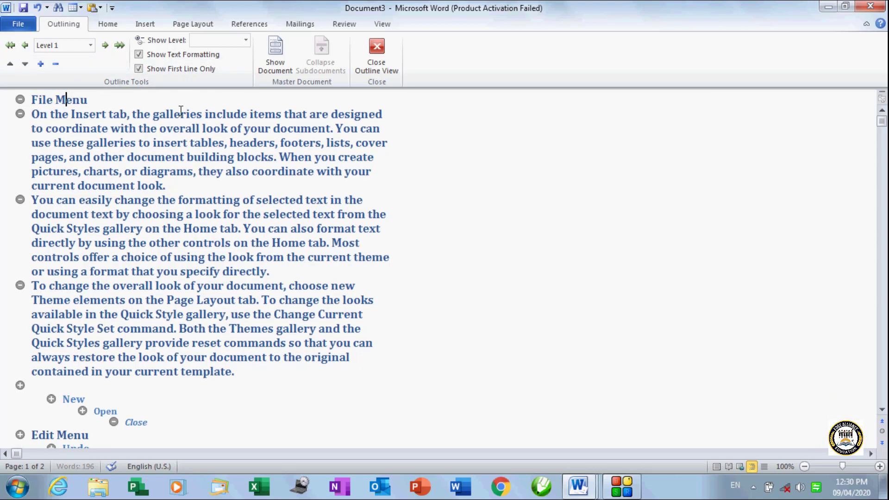
{"action": "key", "text": "ctrl+z"}
{"action": "key", "text": "ctrl+z"}
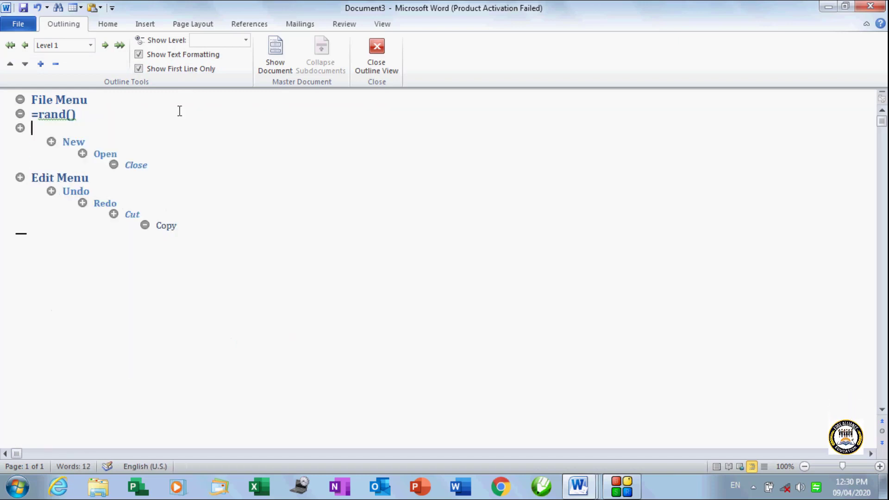
{"action": "left_click", "coordinate": [160, 68]}
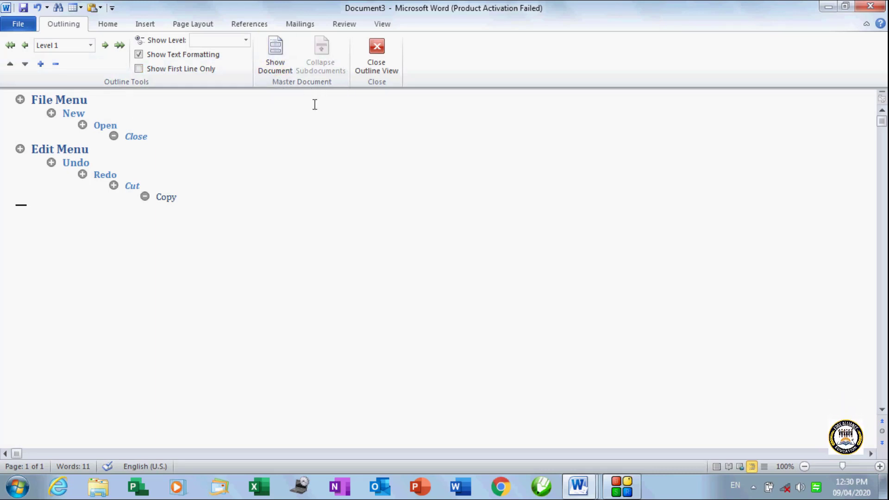
Show the master document commands for creating and inserting subdocuments.
{"action": "left_click", "coordinate": [272, 69]}
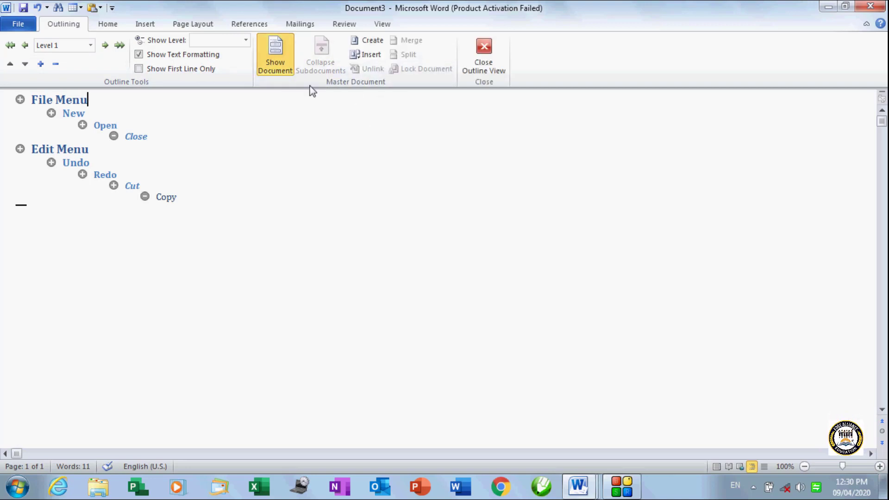
Hide the master document commands and close Outline view.
{"action": "left_click", "coordinate": [274, 70]}
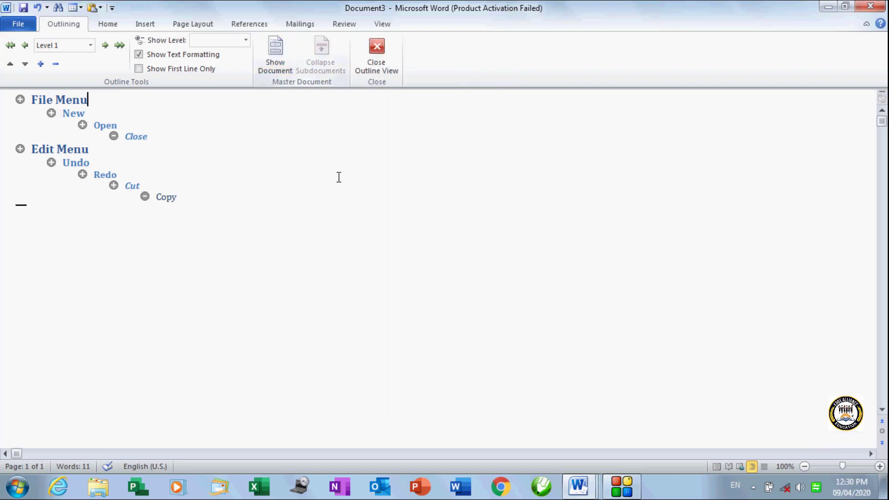
{"action": "left_click", "coordinate": [390, 70]}
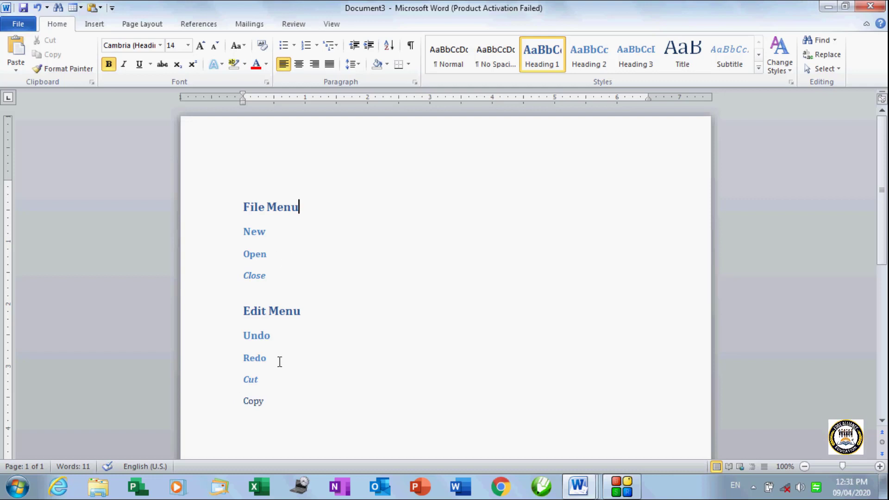
Insert page breaks before the Copy, Cut and Redo headings.
{"action": "left_click", "coordinate": [244, 400]}
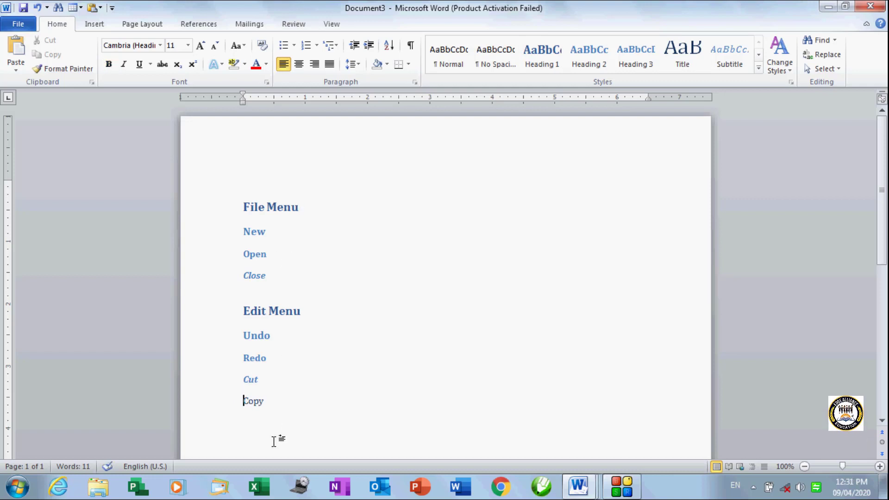
{"action": "key", "text": "ctrl+Return"}
{"action": "scroll", "coordinate": [273, 440], "scroll_direction": "up", "scroll_amount": 7}
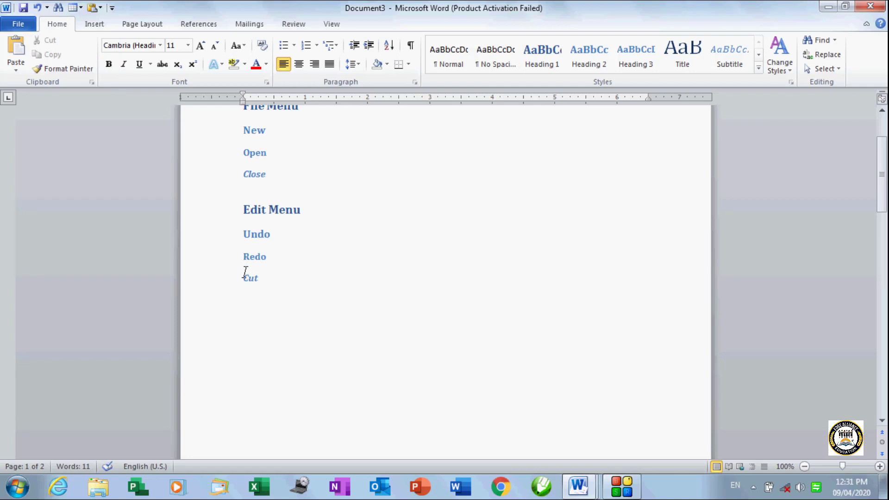
{"action": "left_click", "coordinate": [245, 275]}
{"action": "key", "text": "ctrl+Return"}
{"action": "scroll", "coordinate": [248, 293], "scroll_direction": "up", "scroll_amount": 8}
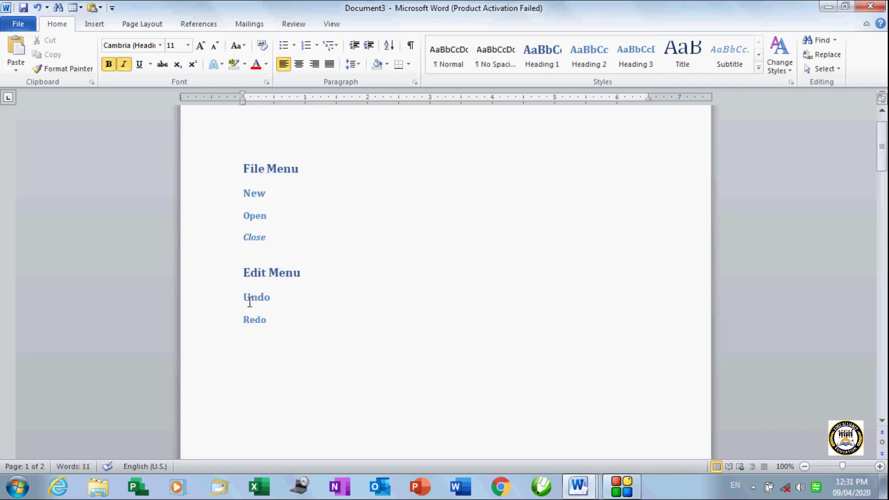
{"action": "left_click", "coordinate": [246, 317]}
{"action": "key", "text": "ctrl+Return"}
Insert page breaks before the Undo and Edit Menu headings.
{"action": "scroll", "coordinate": [245, 315], "scroll_direction": "up", "scroll_amount": 7}
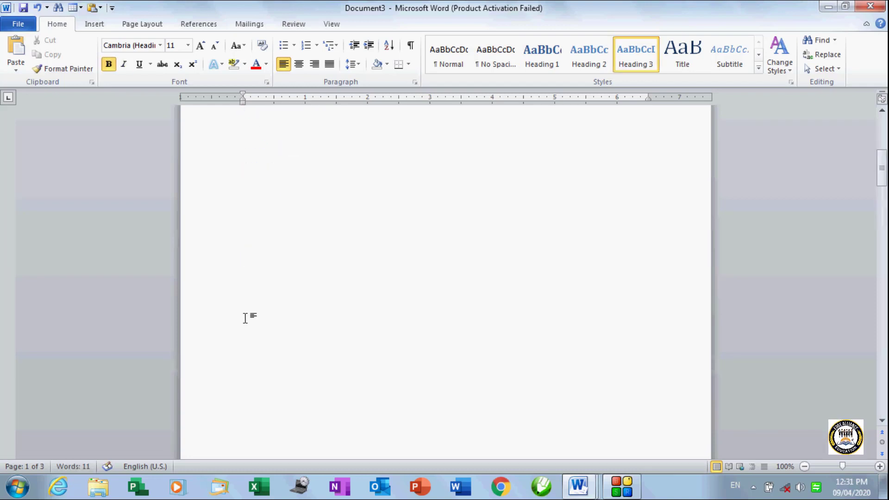
{"action": "left_click", "coordinate": [245, 326]}
{"action": "key", "text": "ctrl+Return"}
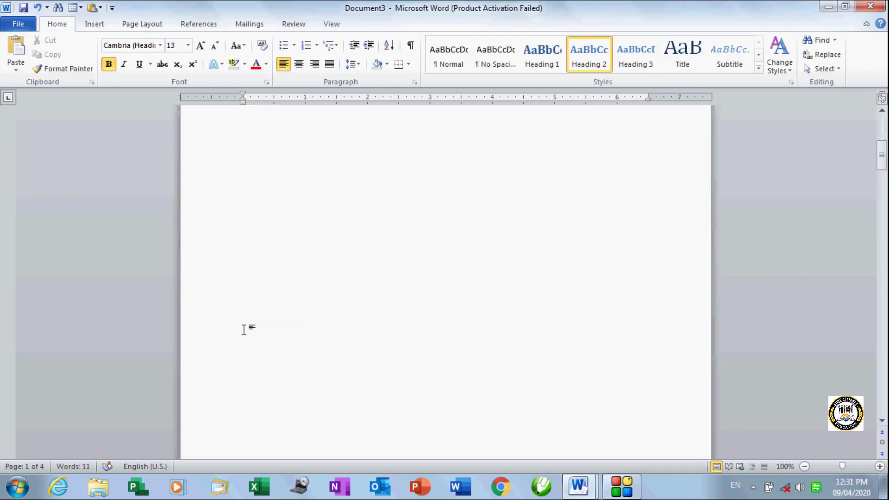
{"action": "scroll", "coordinate": [244, 324], "scroll_direction": "up", "scroll_amount": 7}
{"action": "left_click", "coordinate": [244, 307]}
{"action": "key", "text": "ctrl+Return"}
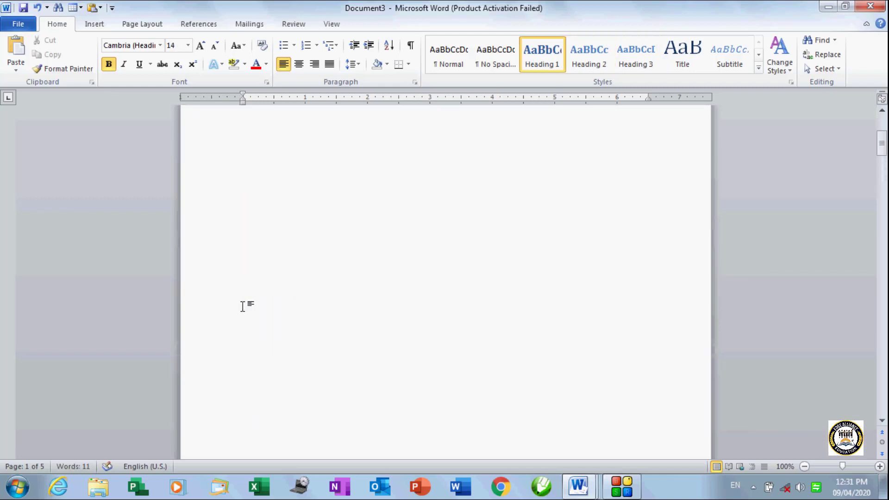
Insert page breaks before the Close and Open headings.
{"action": "scroll", "coordinate": [242, 305], "scroll_direction": "up", "scroll_amount": 7}
{"action": "left_click", "coordinate": [242, 277]}
{"action": "key", "text": "ctrl+Return"}
{"action": "scroll", "coordinate": [245, 277], "scroll_direction": "up", "scroll_amount": 7}
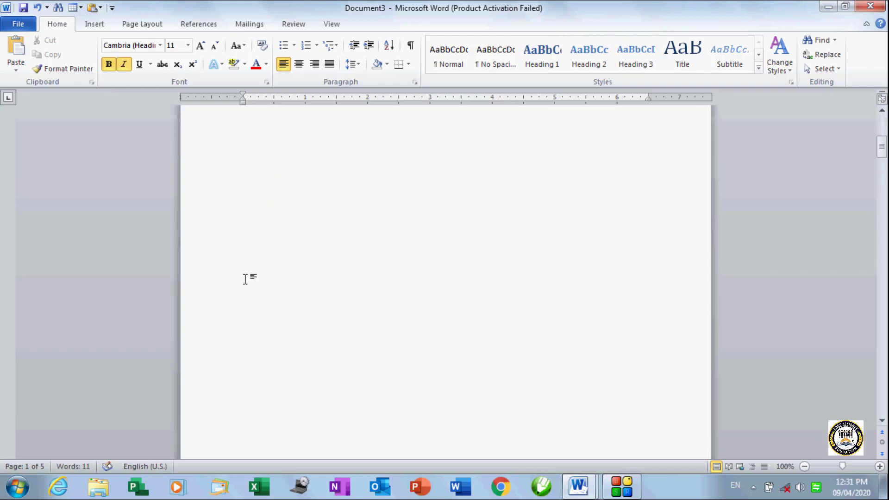
{"action": "left_click", "coordinate": [247, 254]}
{"action": "key", "text": "ctrl+Return"}
Insert page breaks before the New and File Menu headings, leaving a blank first page.
{"action": "scroll", "coordinate": [247, 252], "scroll_direction": "up", "scroll_amount": 7}
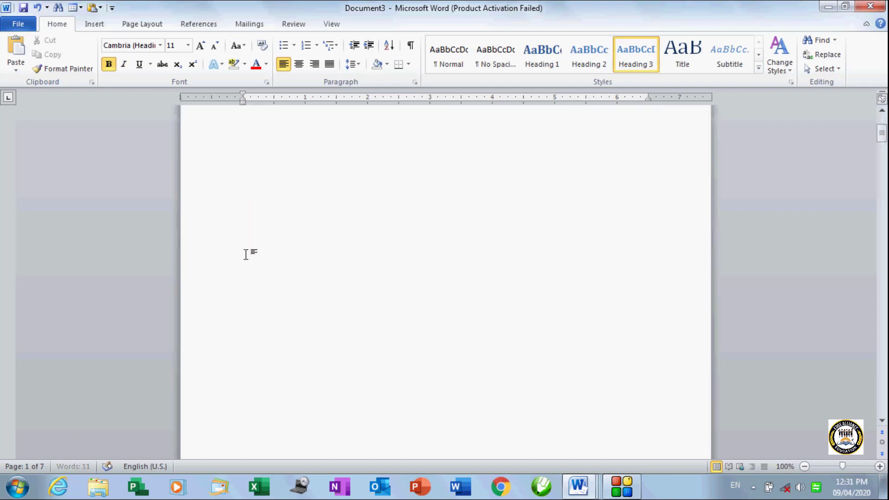
{"action": "left_click", "coordinate": [243, 224]}
{"action": "key", "text": "ctrl+Return"}
{"action": "scroll", "coordinate": [242, 224], "scroll_direction": "up", "scroll_amount": 7}
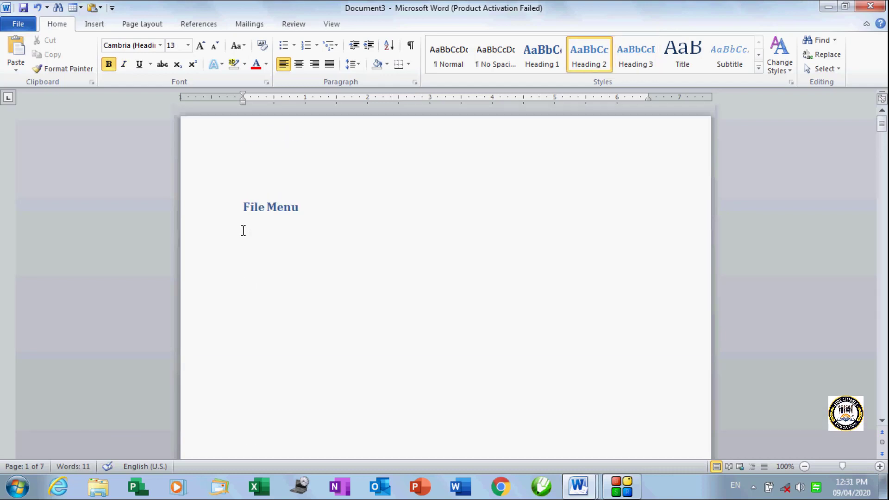
{"action": "left_click", "coordinate": [243, 201]}
{"action": "key", "text": "ctrl+Return"}
Add a line below the File Menu heading and generate sample paragraphs there with =rand().
{"action": "scroll", "coordinate": [270, 368], "scroll_direction": "down", "scroll_amount": 6}
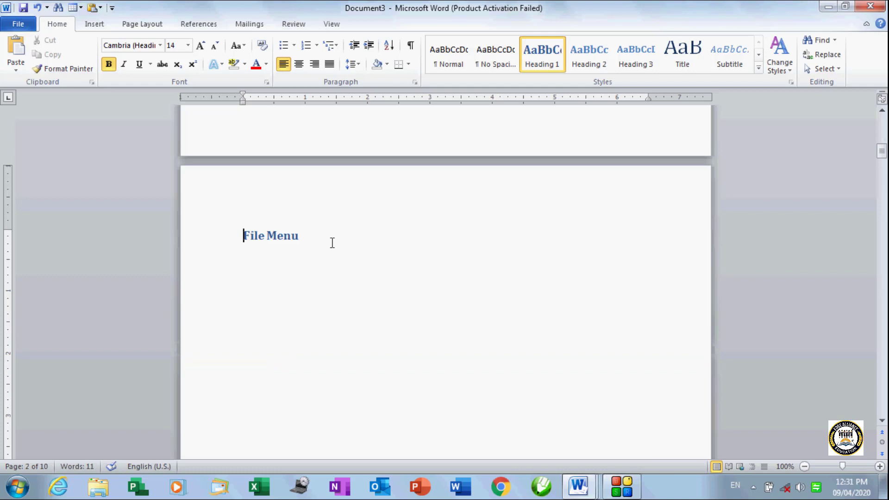
{"action": "key", "text": "Return"}
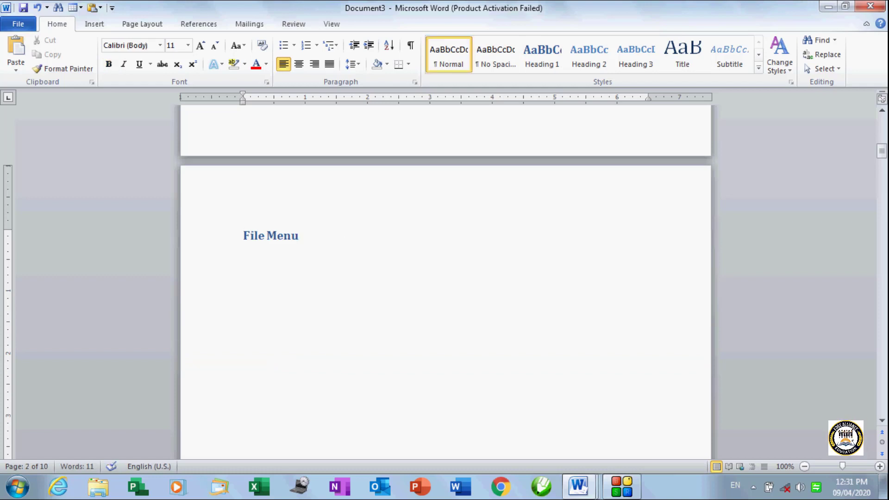
{"action": "type", "text": "=rand()"}
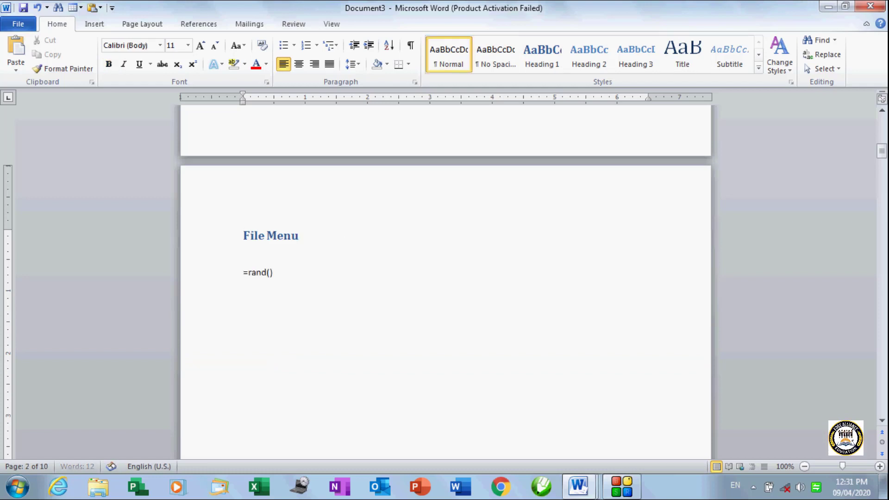
{"action": "key", "text": "Return"}
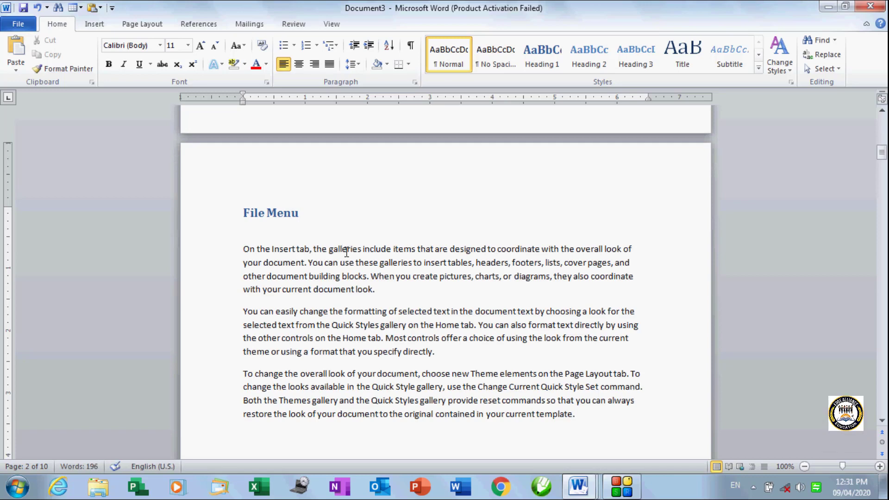
Insert the Automatic Table 1 table of contents on the blank first page.
{"action": "scroll", "coordinate": [336, 287], "scroll_direction": "down", "scroll_amount": 15}
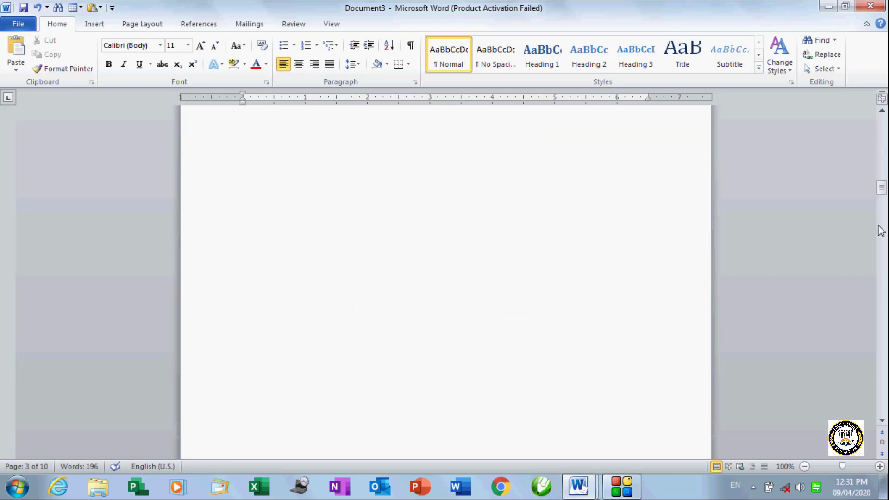
{"action": "left_click_drag", "start_coordinate": [885, 188], "coordinate": [885, 123]}
{"action": "left_click", "coordinate": [271, 170]}
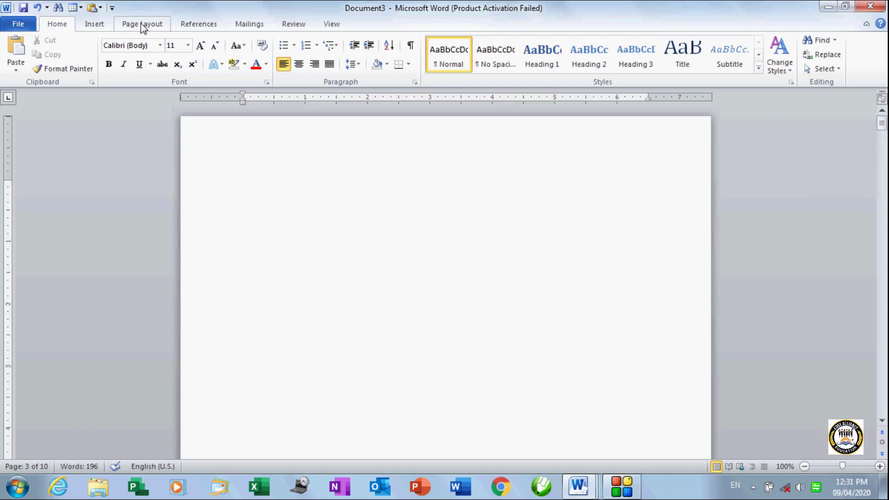
{"action": "left_click", "coordinate": [186, 26]}
{"action": "left_click", "coordinate": [21, 55]}
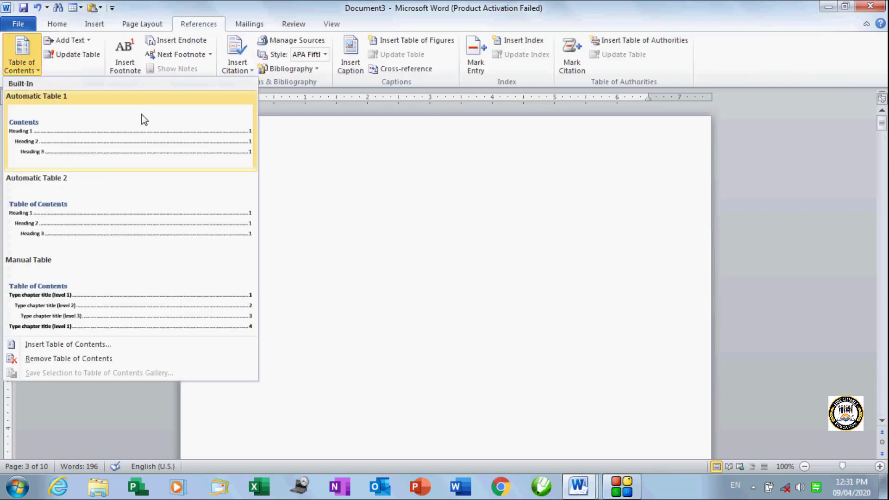
{"action": "left_click", "coordinate": [141, 119]}
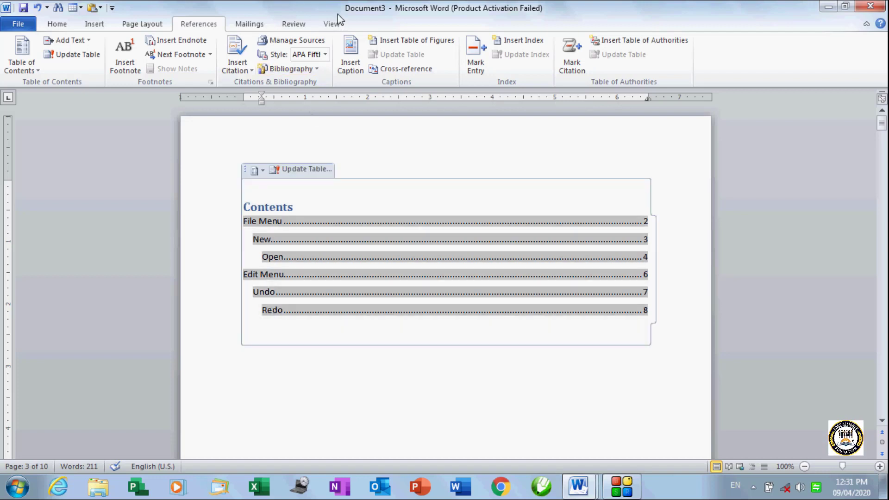
Try Show First Line Only on the File Menu sample paragraphs in Outline view, turn it off, and close Outline view.
{"action": "left_click", "coordinate": [337, 21]}
{"action": "left_click", "coordinate": [111, 55]}
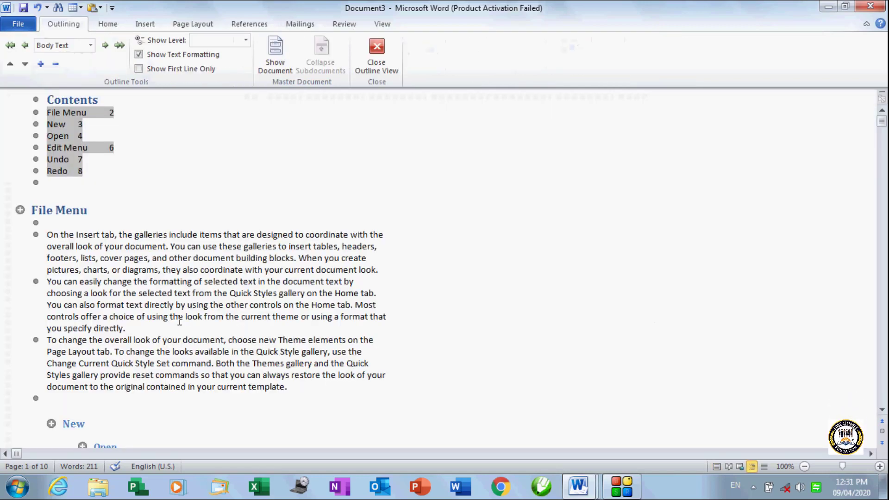
{"action": "left_click", "coordinate": [153, 252]}
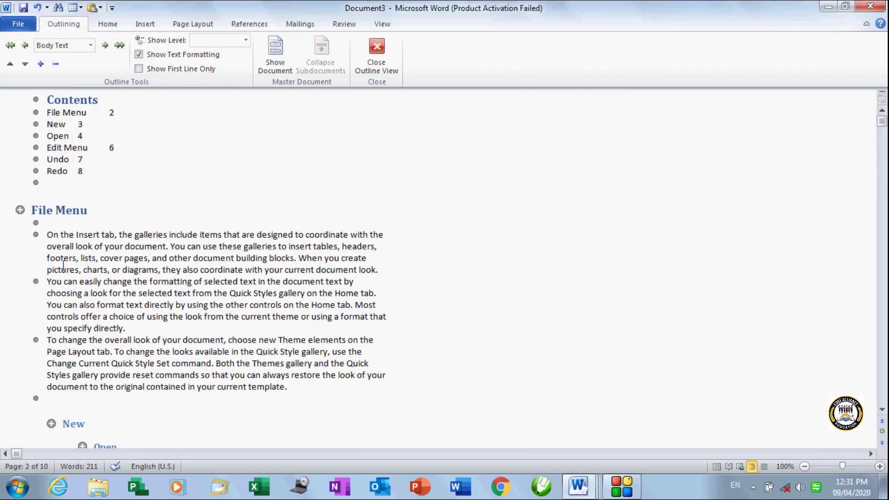
{"action": "left_click", "coordinate": [139, 69]}
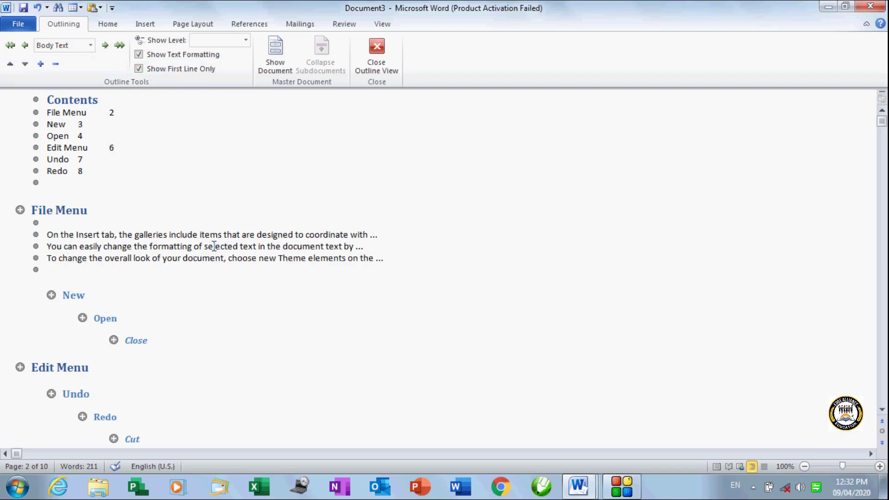
{"action": "left_click", "coordinate": [193, 70]}
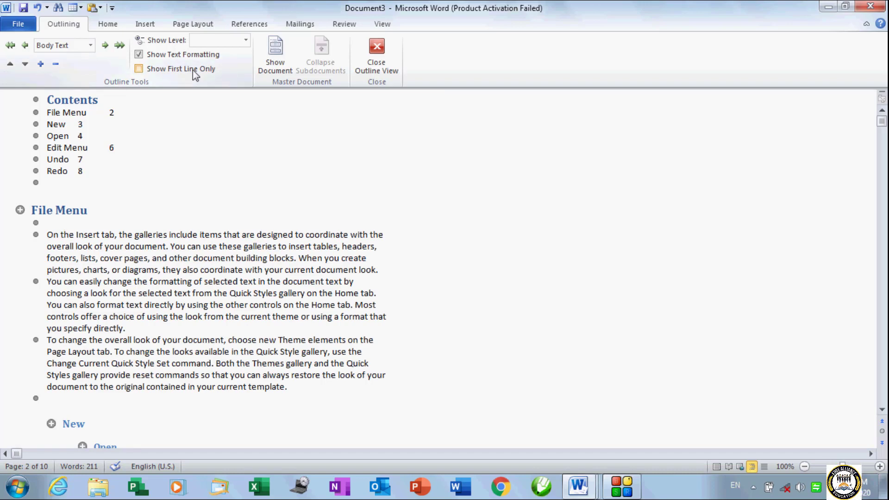
{"action": "left_click", "coordinate": [192, 70]}
{"action": "left_click", "coordinate": [192, 70]}
{"action": "left_click", "coordinate": [382, 65]}
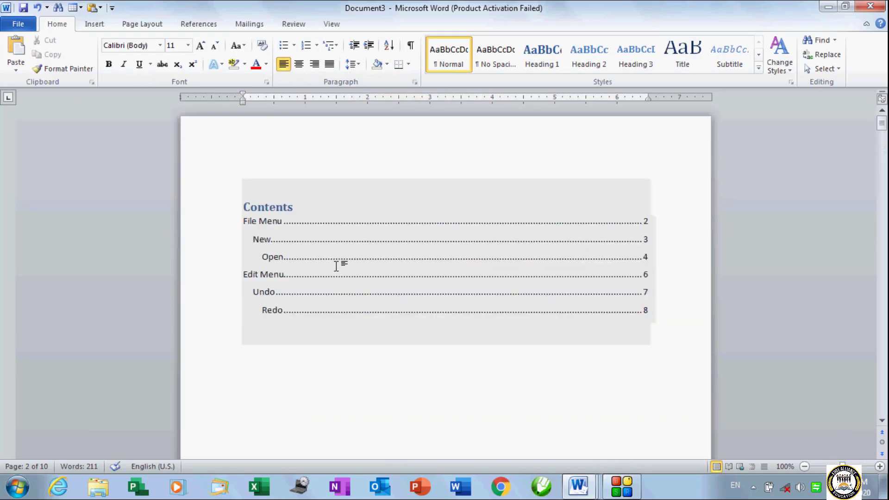
Reopen the document in Outline view and return to Print Layout view.
{"action": "left_click", "coordinate": [331, 23]}
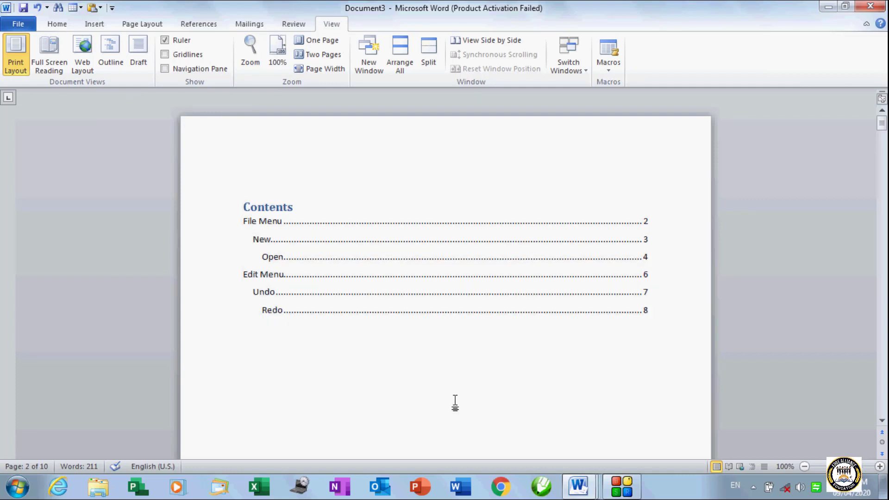
{"action": "left_click", "coordinate": [109, 56]}
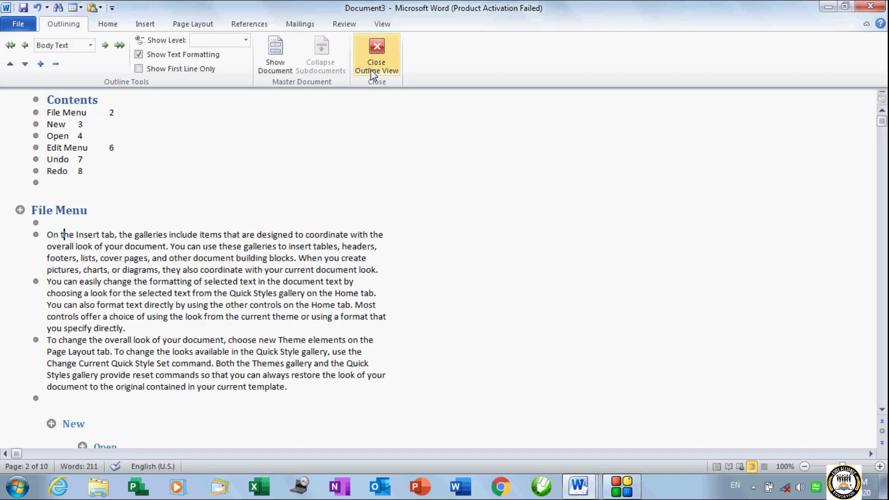
{"action": "left_click", "coordinate": [376, 55]}
{"action": "scroll", "coordinate": [336, 211], "scroll_direction": "up", "scroll_amount": 5}
{"action": "scroll", "coordinate": [335, 210], "scroll_direction": "up", "scroll_amount": 2}
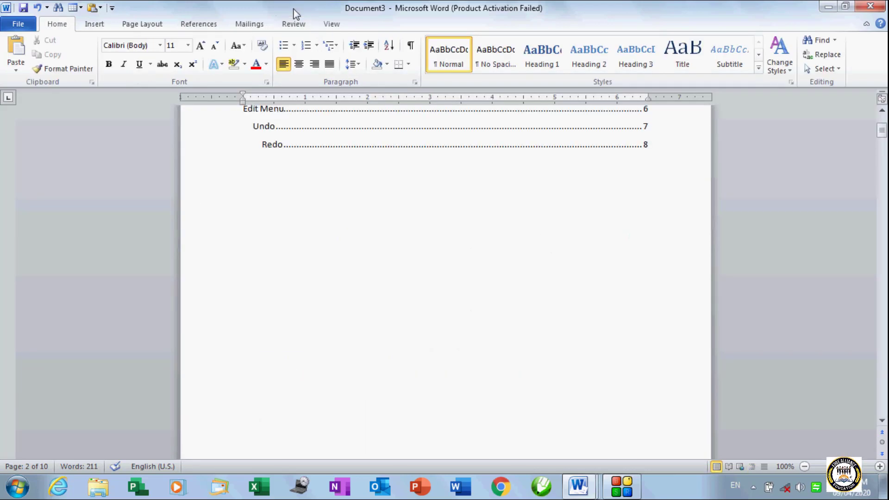
Demonstrate the ruler by hiding it and showing it again twice above the Contents page.
{"action": "left_click", "coordinate": [331, 24]}
{"action": "scroll", "coordinate": [185, 133], "scroll_direction": "up", "scroll_amount": 5}
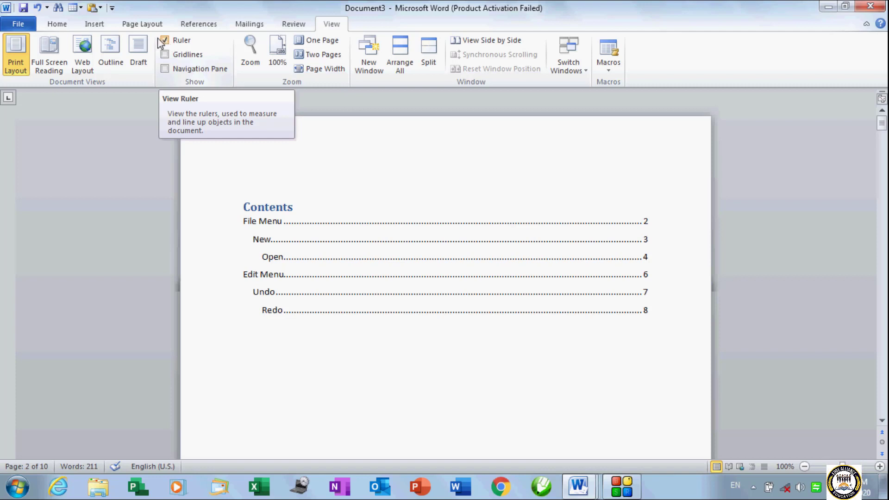
{"action": "left_click", "coordinate": [145, 28]}
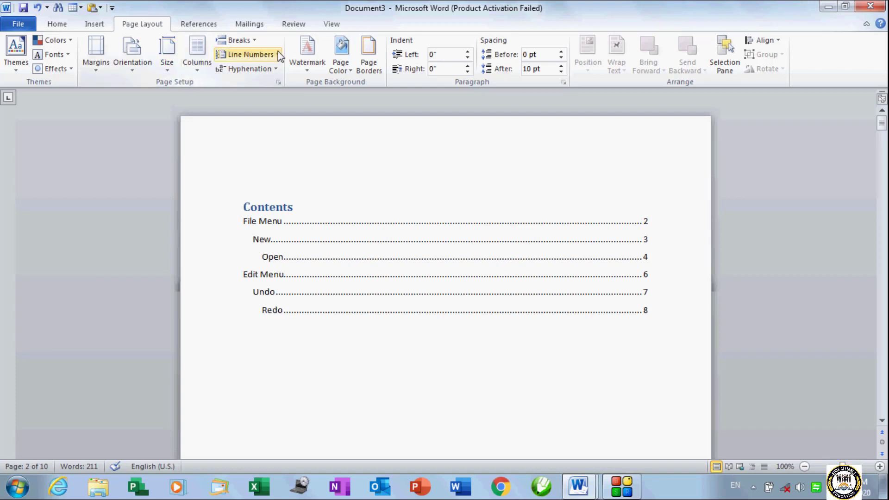
{"action": "left_click", "coordinate": [332, 26]}
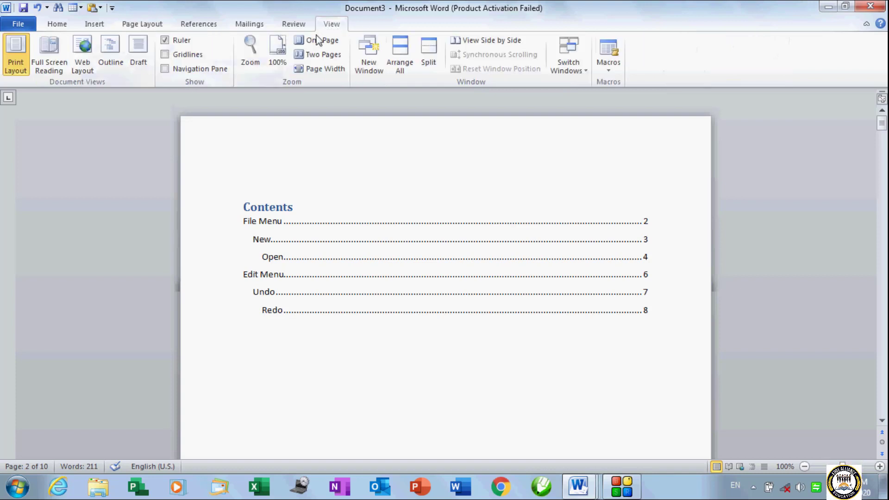
{"action": "left_click", "coordinate": [182, 42]}
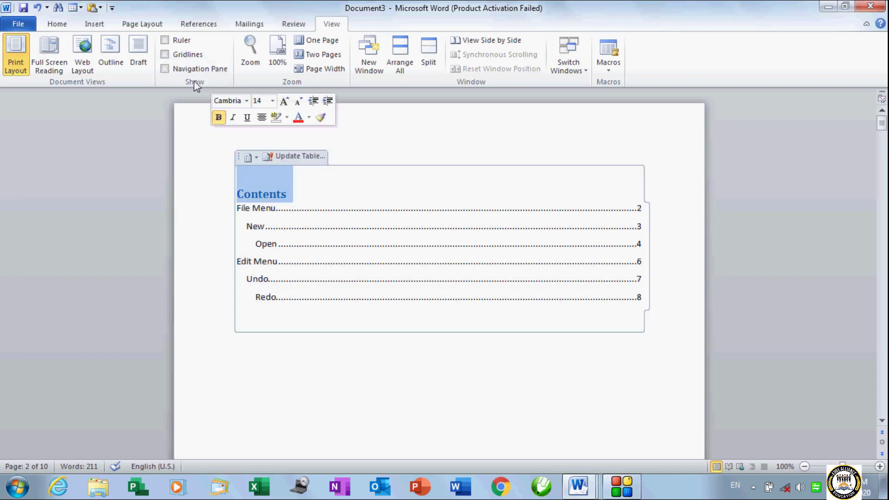
{"action": "left_click", "coordinate": [183, 41]}
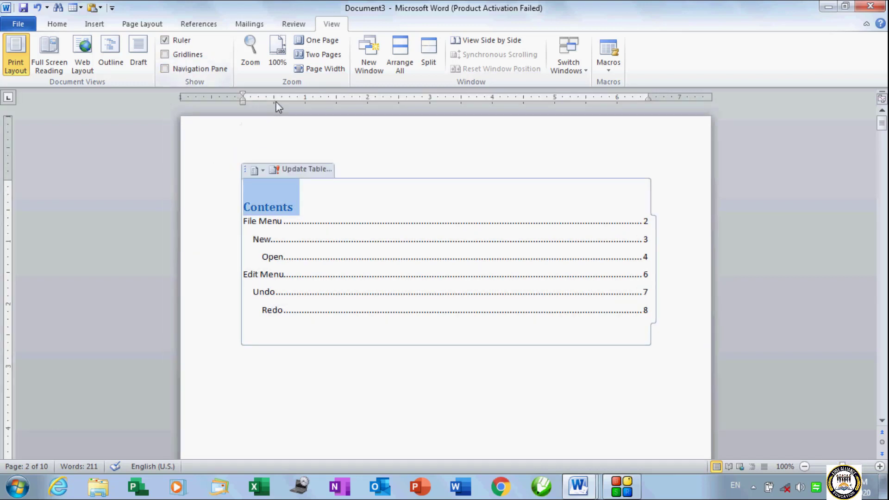
{"action": "left_click", "coordinate": [170, 43]}
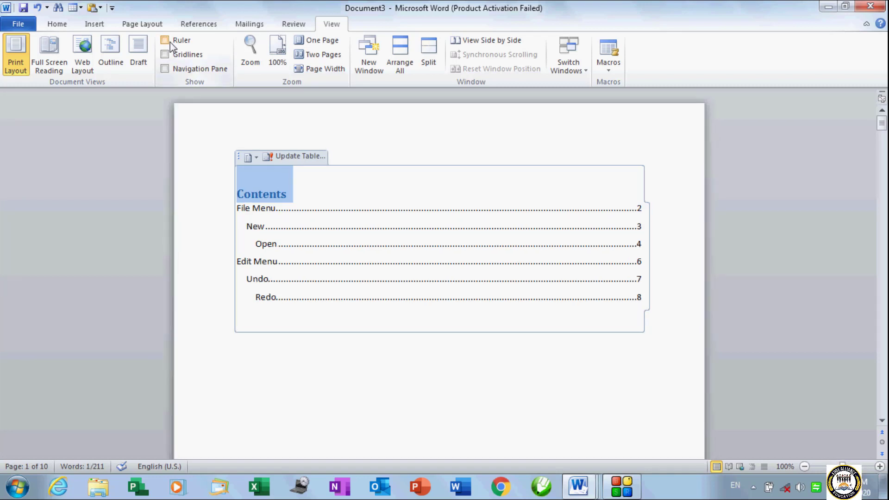
{"action": "left_click", "coordinate": [170, 42]}
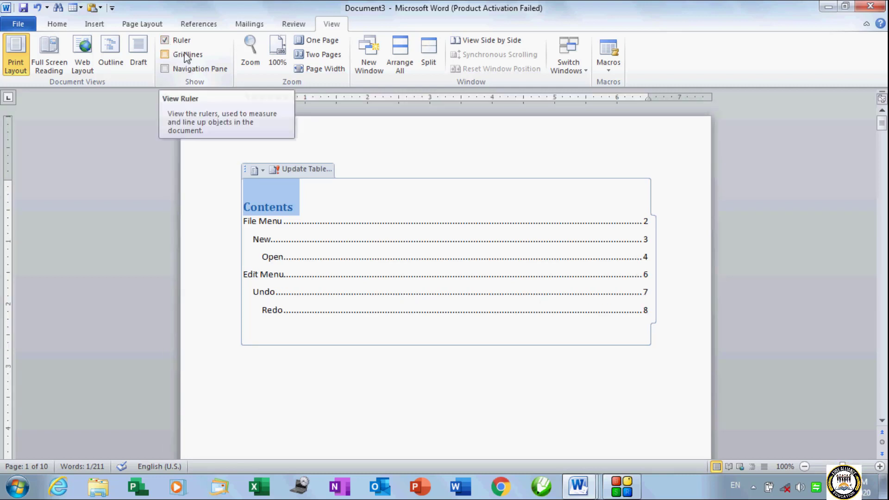
Turn on the gridlines and view them on the Contents page.
{"action": "left_click", "coordinate": [187, 57]}
{"action": "scroll", "coordinate": [252, 269], "scroll_direction": "down", "scroll_amount": 4}
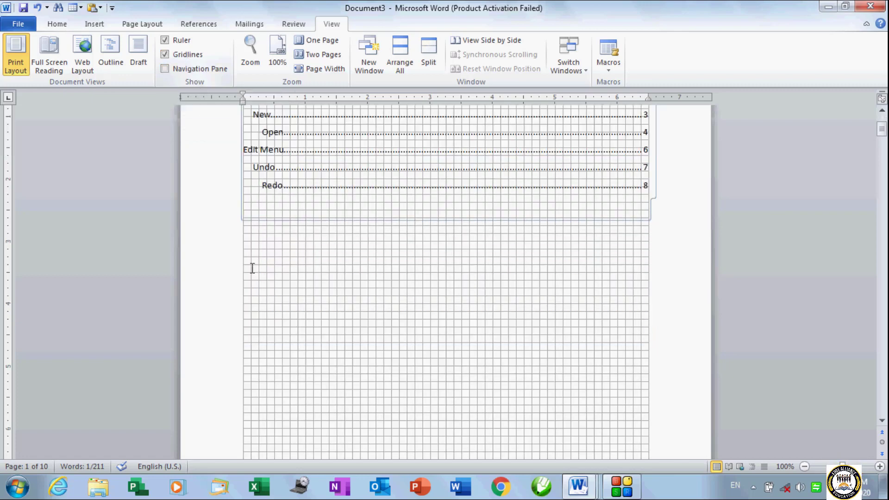
View the gridlines on the File Menu page, then turn them off, on, and off again.
{"action": "scroll", "coordinate": [252, 269], "scroll_direction": "down", "scroll_amount": 20}
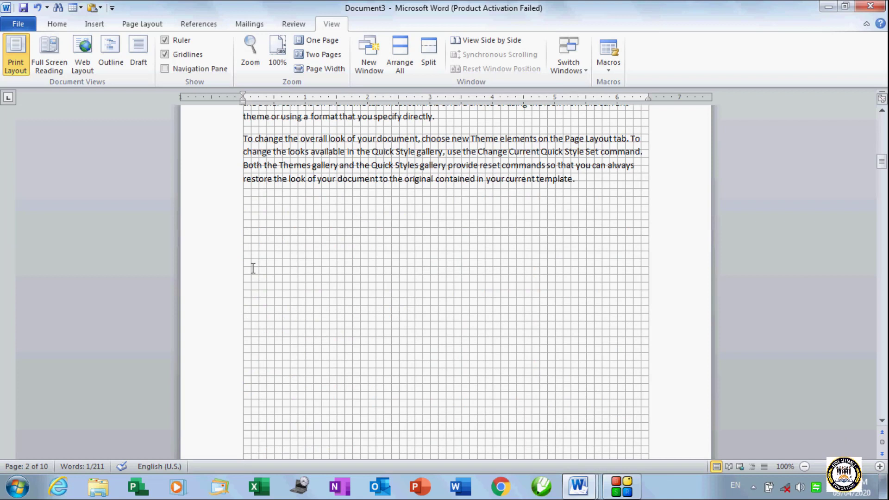
{"action": "left_click", "coordinate": [199, 57]}
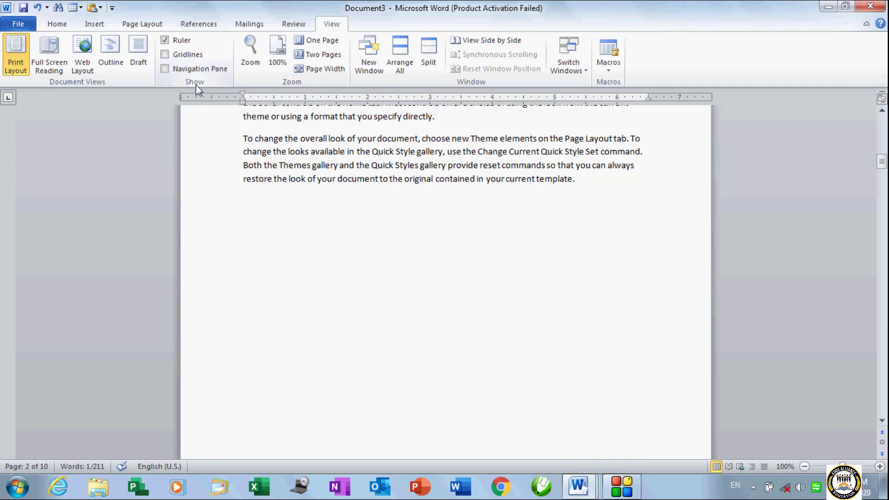
{"action": "left_click", "coordinate": [183, 56]}
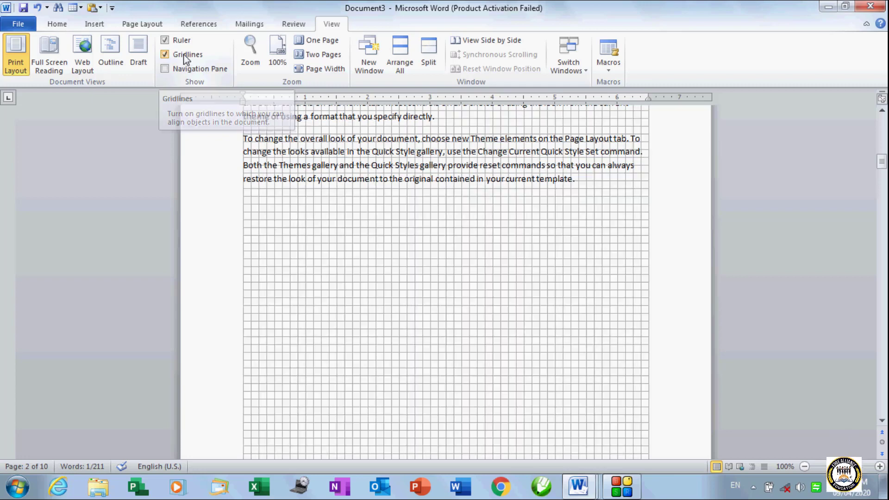
{"action": "left_click", "coordinate": [185, 56]}
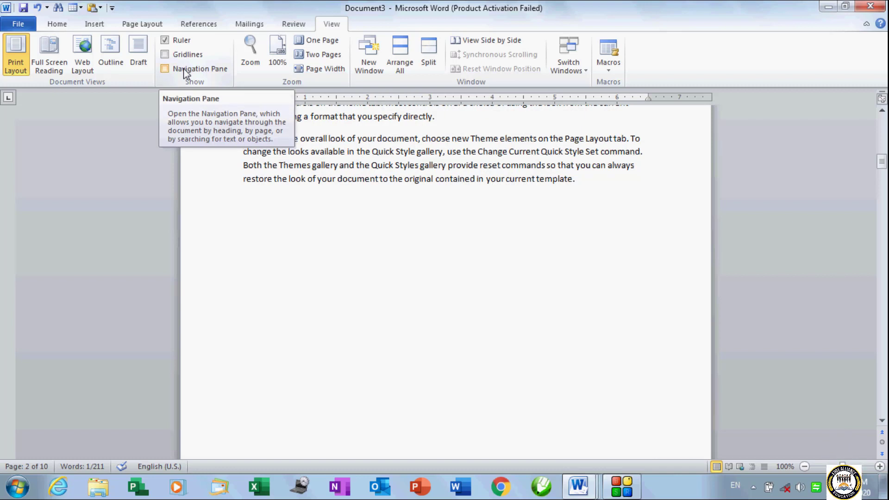
Open the Navigation Pane, try deleting the entire document content to compare its headings list, and undo the deletion.
{"action": "left_click", "coordinate": [184, 70]}
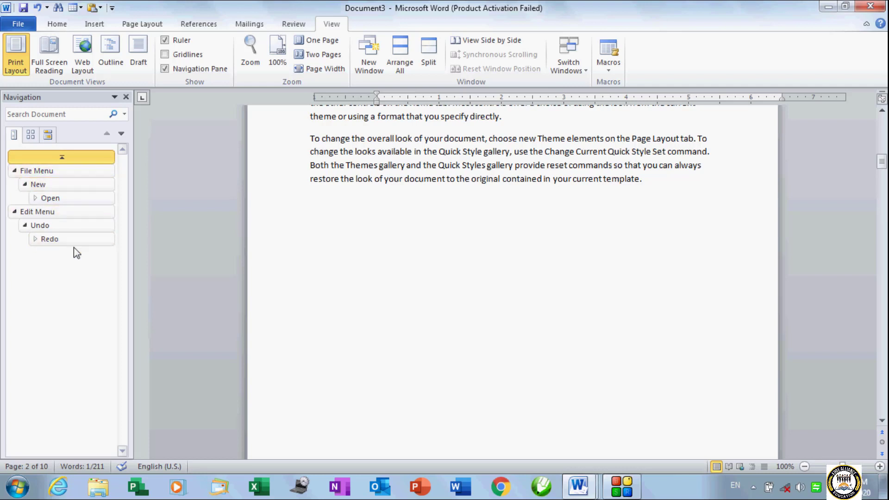
{"action": "left_click", "coordinate": [381, 208]}
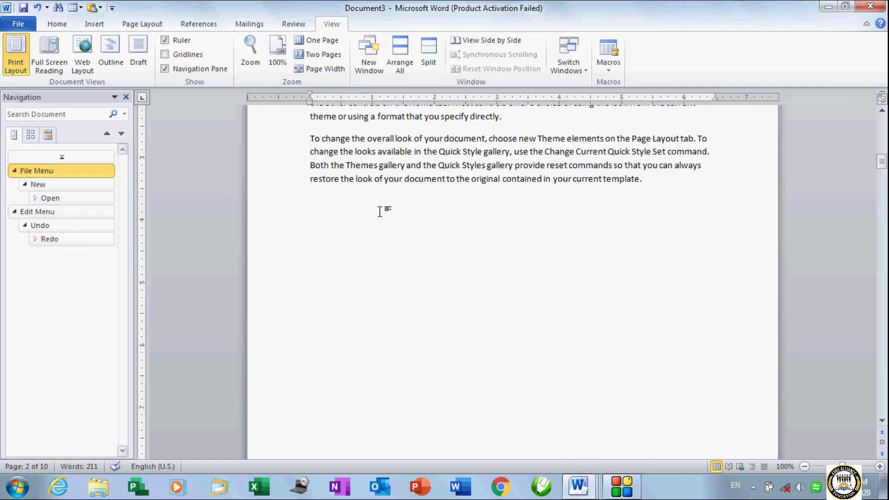
{"action": "key", "text": "ctrl+a"}
{"action": "key", "text": "Delete"}
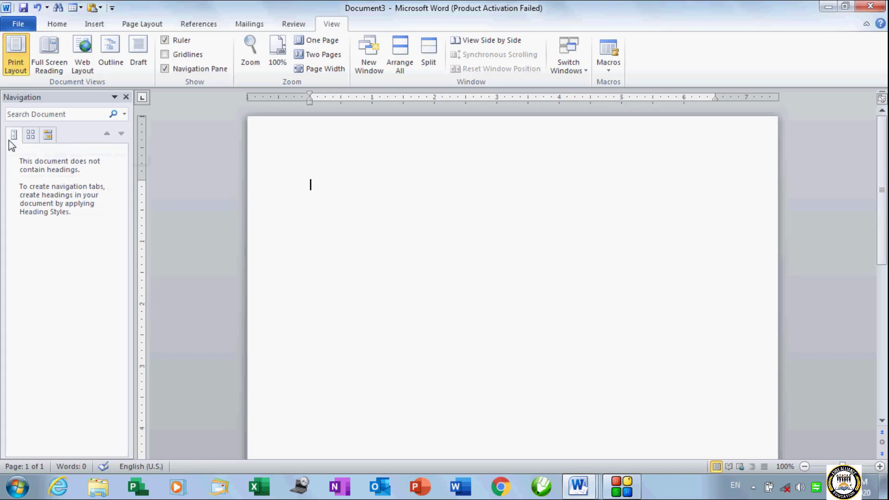
{"action": "key", "text": "ctrl+z"}
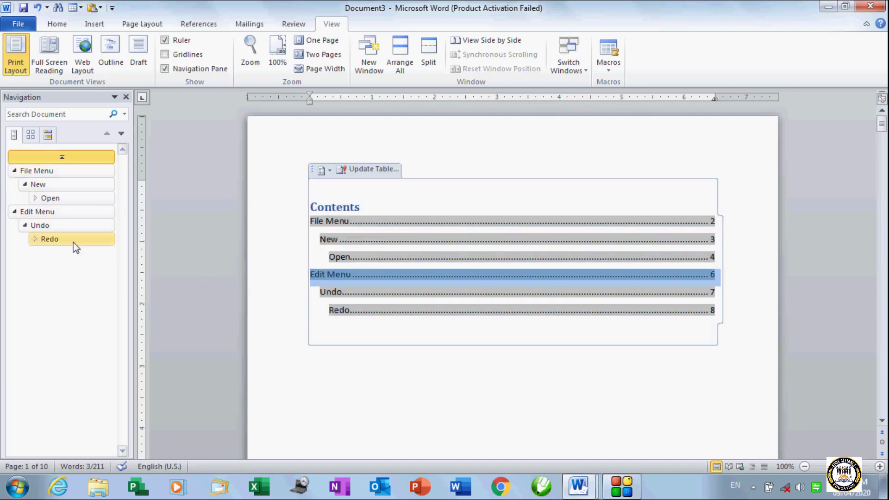
Browse the document by page thumbnails in the Navigation Pane, visiting pages 10, 9, 8, 5 and 2.
{"action": "left_click", "coordinate": [31, 134]}
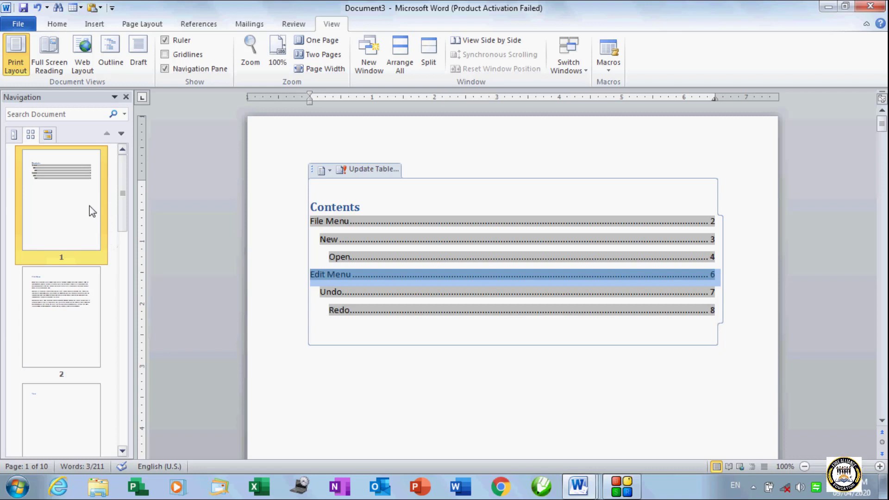
{"action": "left_click_drag", "start_coordinate": [120, 202], "coordinate": [130, 421]}
{"action": "left_click", "coordinate": [71, 406]}
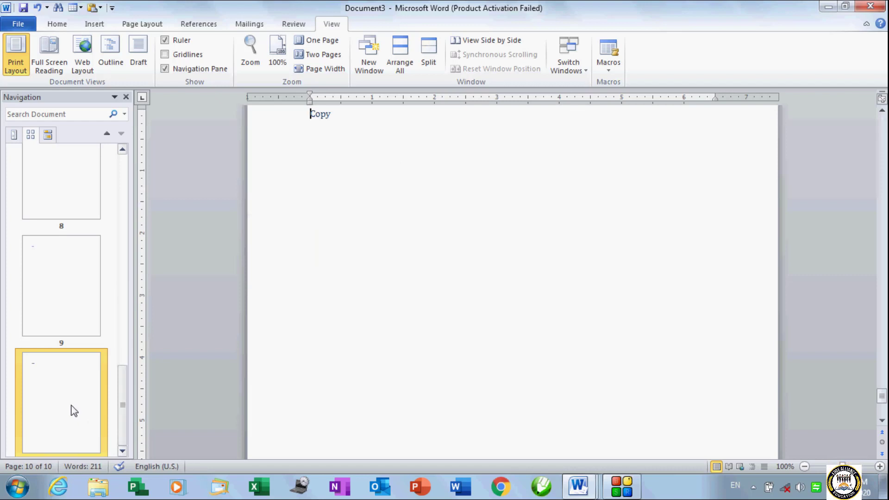
{"action": "left_click", "coordinate": [49, 302]}
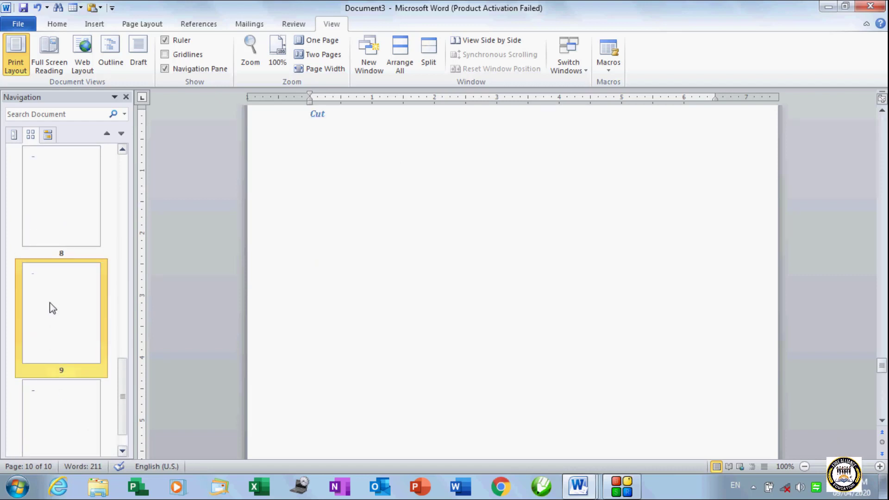
{"action": "left_click", "coordinate": [72, 238]}
{"action": "scroll", "coordinate": [83, 324], "scroll_direction": "down", "scroll_amount": 1}
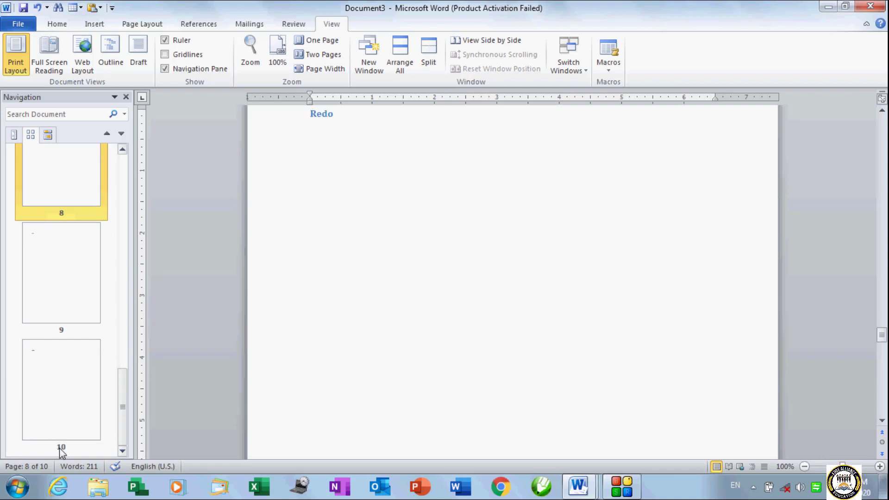
{"action": "left_click_drag", "start_coordinate": [125, 424], "coordinate": [128, 320]}
{"action": "left_click", "coordinate": [76, 250]}
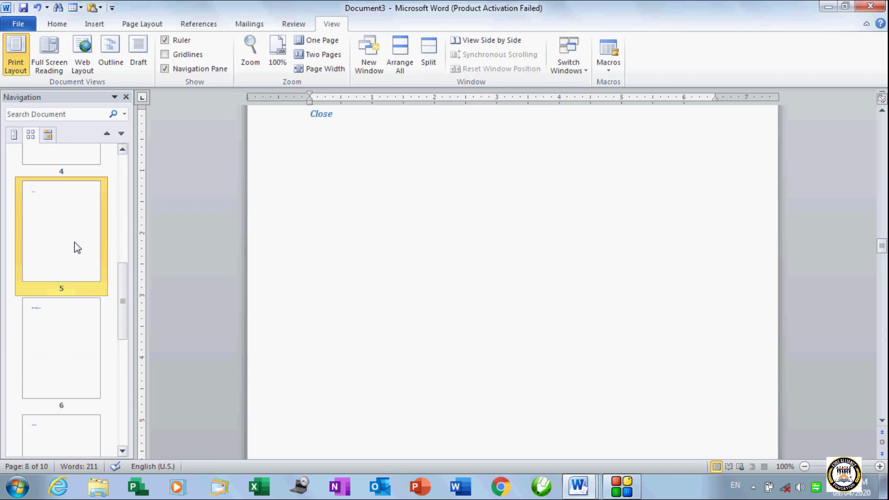
{"action": "scroll", "coordinate": [60, 252], "scroll_direction": "up", "scroll_amount": 2}
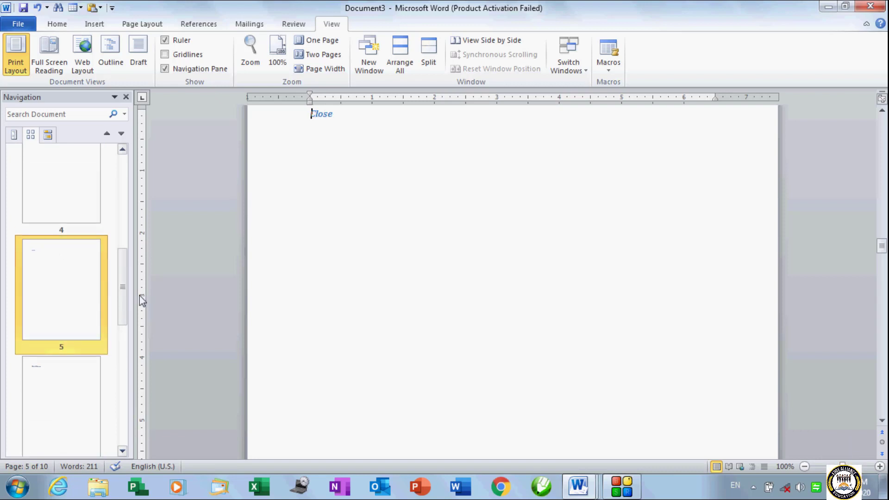
{"action": "left_click_drag", "start_coordinate": [126, 296], "coordinate": [126, 202]}
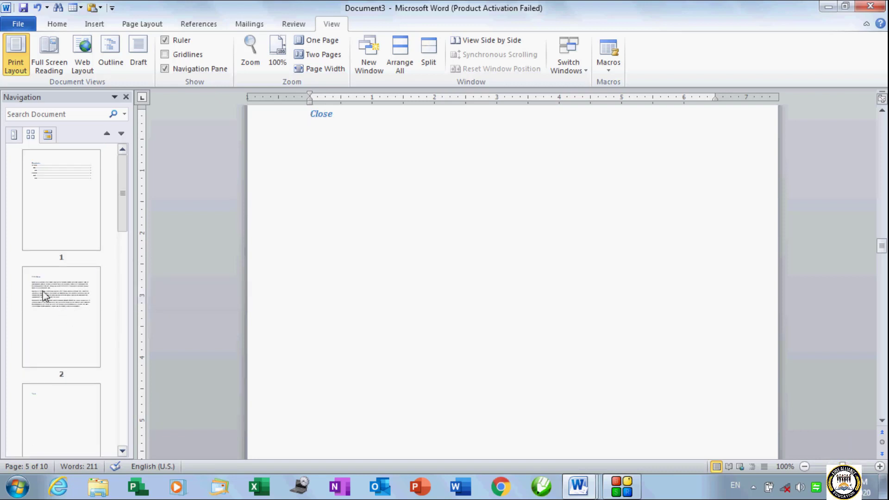
{"action": "left_click", "coordinate": [35, 312]}
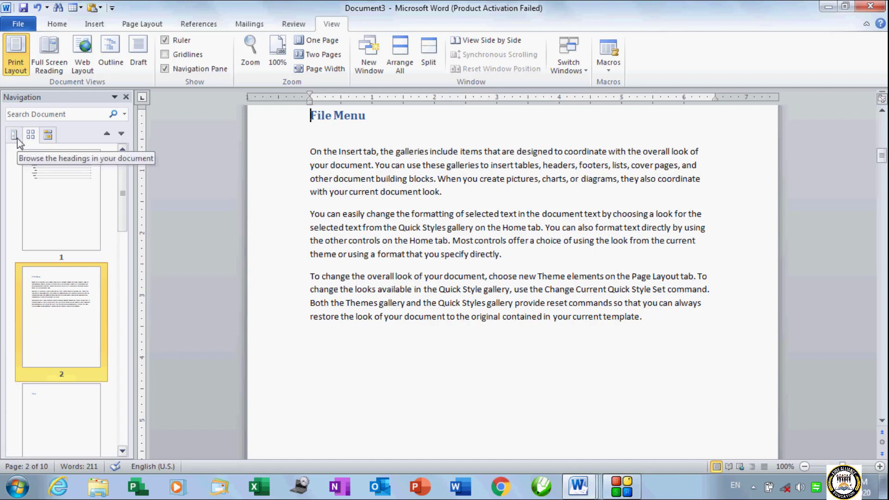
Search the document for "Cut" and "Undo" in the Navigation Pane, then close the pane.
{"action": "left_click", "coordinate": [48, 138]}
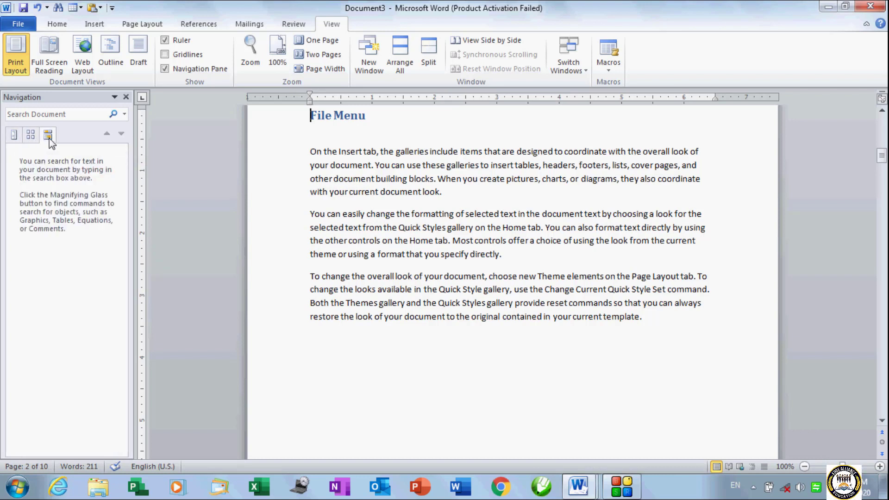
{"action": "left_click", "coordinate": [49, 114]}
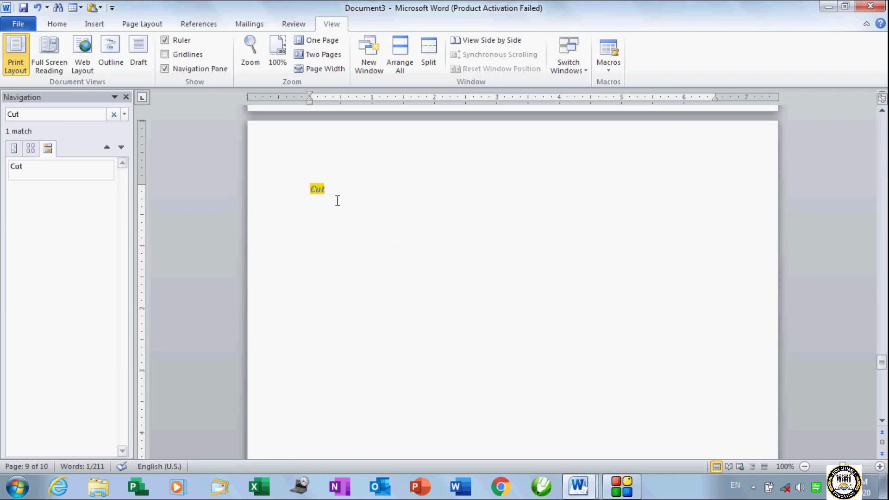
{"action": "key", "text": "BackSpace"}
{"action": "key", "text": "BackSpace"}
{"action": "key", "text": "BackSpace"}
{"action": "key", "text": "BackSpace"}
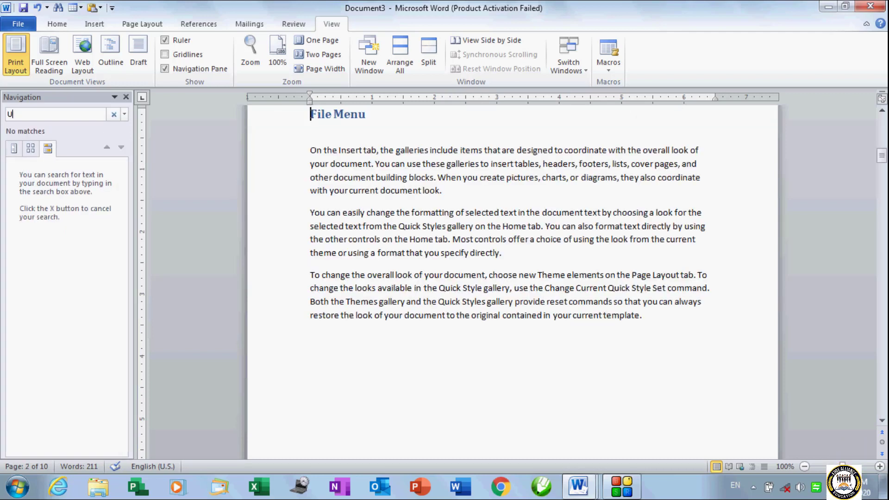
{"action": "type", "text": "Undo"}
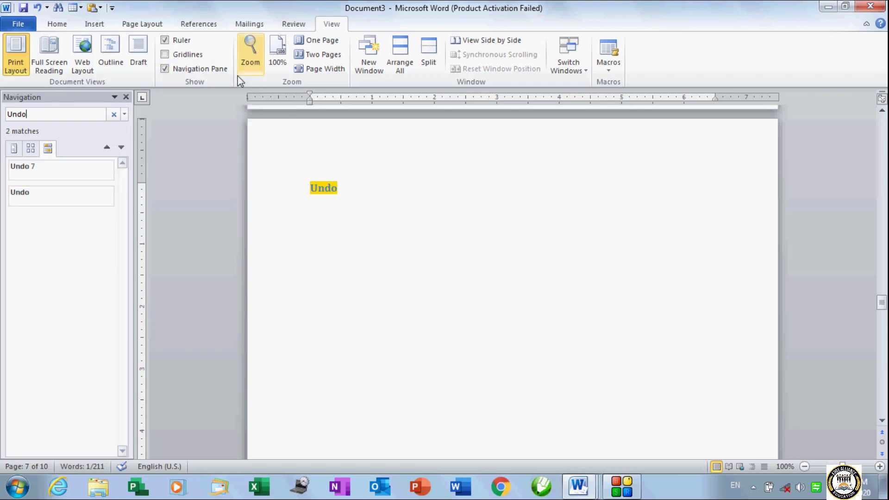
{"action": "left_click", "coordinate": [126, 97]}
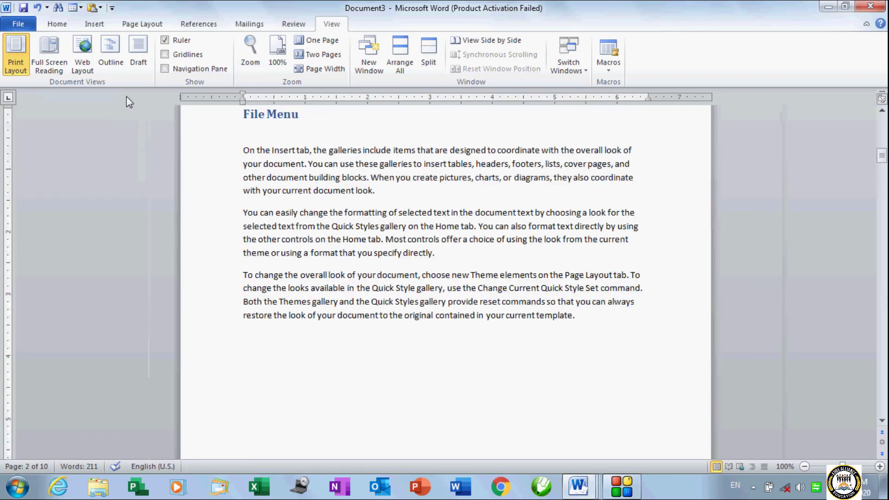
Set the document zoom to 200% through the Zoom dialog.
{"action": "scroll", "coordinate": [307, 168], "scroll_direction": "up", "scroll_amount": 10}
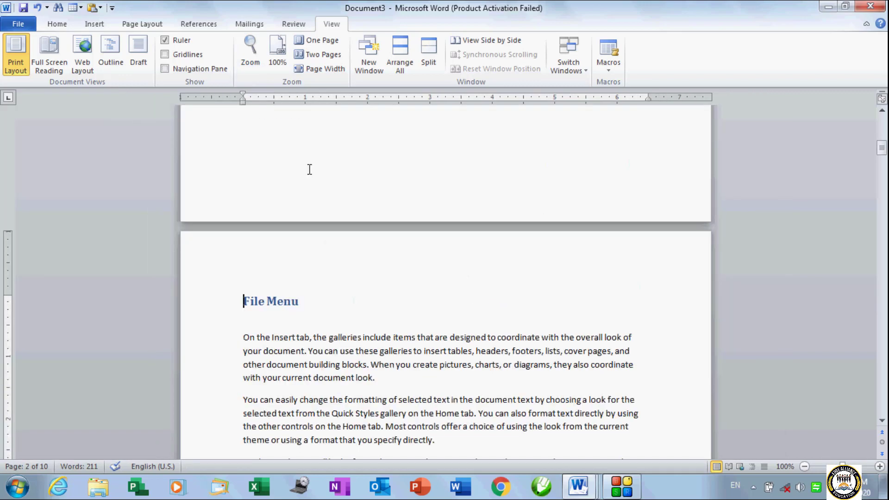
{"action": "left_click", "coordinate": [248, 70]}
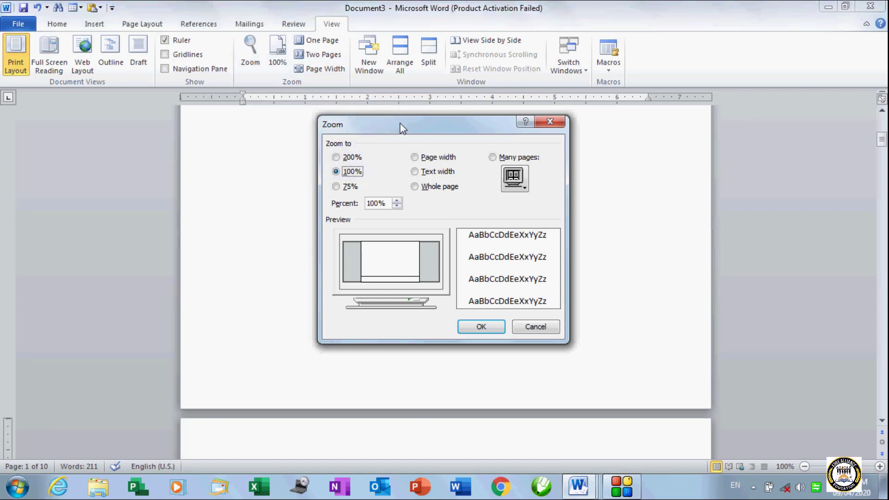
{"action": "left_click_drag", "start_coordinate": [398, 124], "coordinate": [191, 148]}
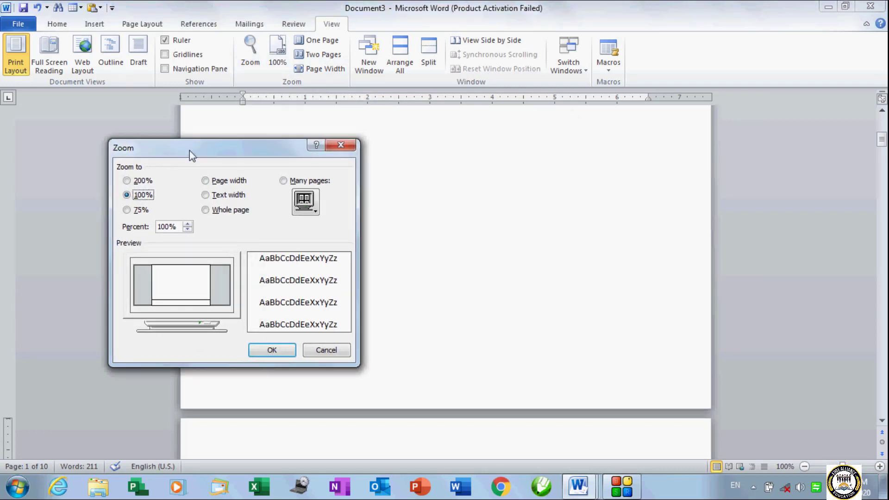
{"action": "left_click_drag", "start_coordinate": [214, 152], "coordinate": [146, 165]}
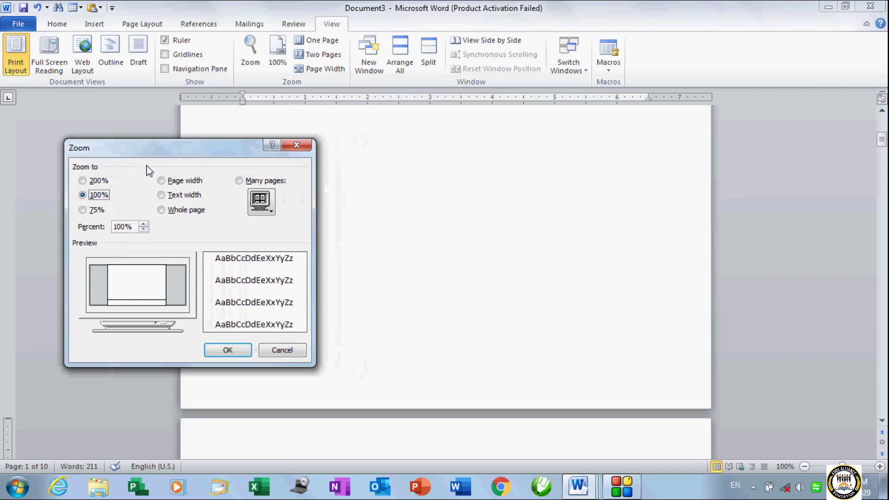
{"action": "left_click", "coordinate": [101, 184]}
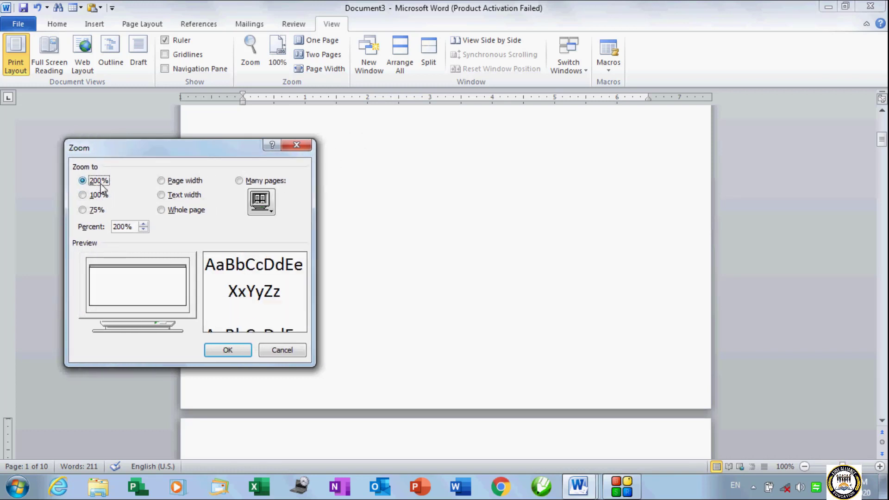
{"action": "left_click", "coordinate": [225, 351]}
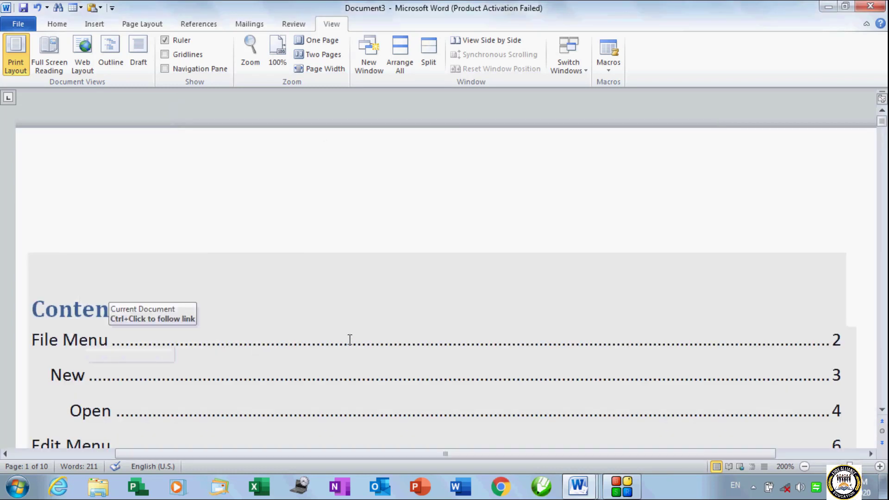
Zoom in further on the Contents page in 10% increments and zoom back out to 200%.
{"action": "left_click", "coordinate": [879, 468]}
{"action": "left_click", "coordinate": [880, 468]}
{"action": "left_click", "coordinate": [880, 468]}
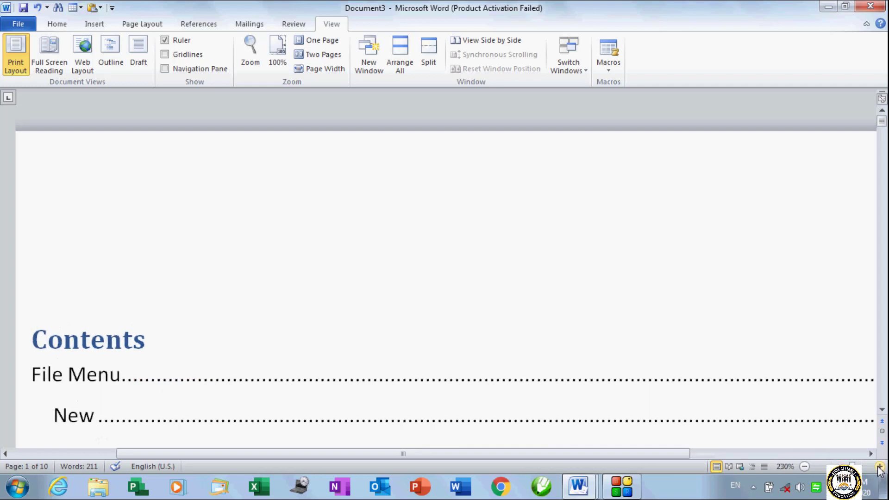
{"action": "left_click", "coordinate": [880, 468]}
{"action": "left_click", "coordinate": [880, 468]}
{"action": "left_click", "coordinate": [805, 467]}
{"action": "left_click", "coordinate": [805, 467]}
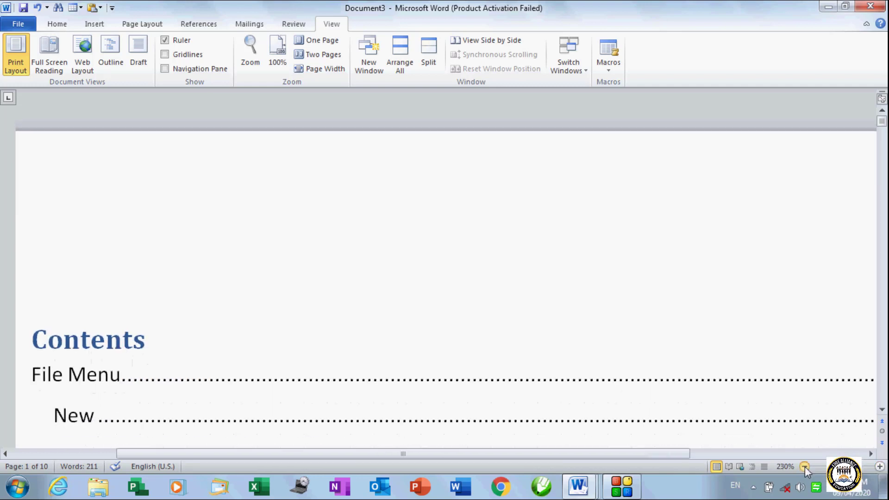
{"action": "left_click", "coordinate": [805, 467]}
{"action": "left_click", "coordinate": [804, 467]}
{"action": "left_click", "coordinate": [805, 466]}
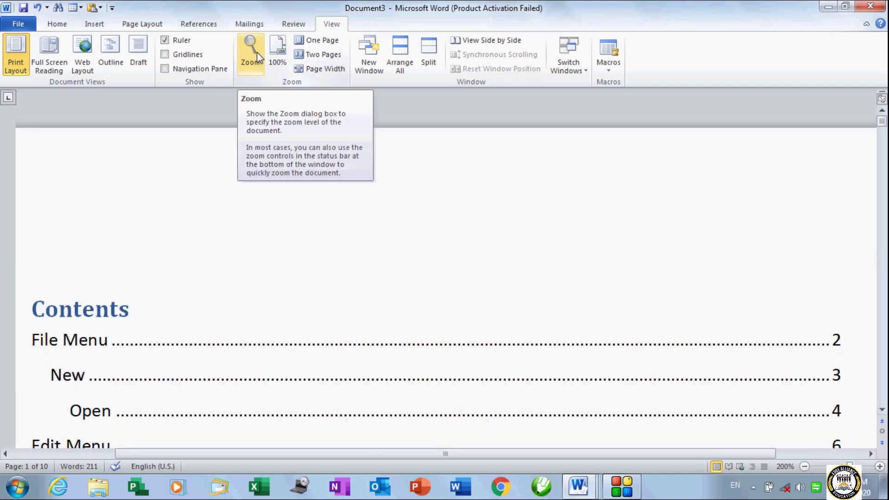
Set the document zoom to 100% through the Zoom dialog.
{"action": "left_click", "coordinate": [257, 52]}
{"action": "left_click_drag", "start_coordinate": [146, 151], "coordinate": [264, 140]}
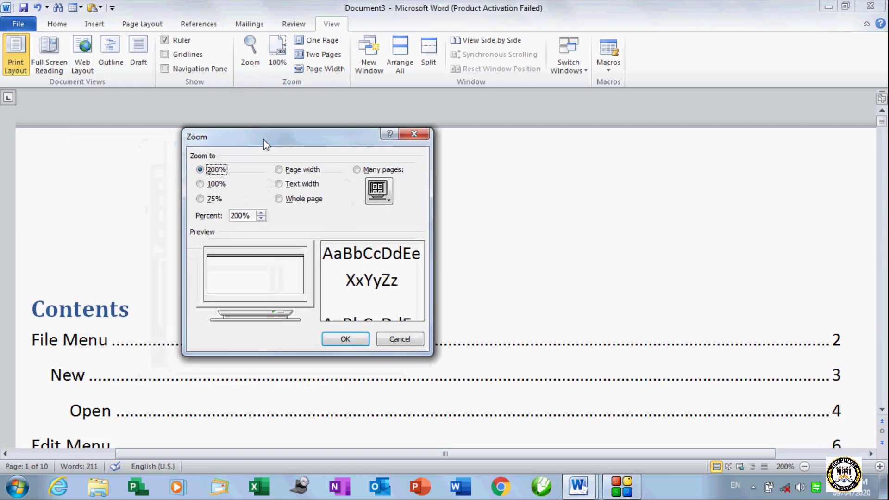
{"action": "left_click", "coordinate": [209, 184]}
{"action": "left_click", "coordinate": [346, 339]}
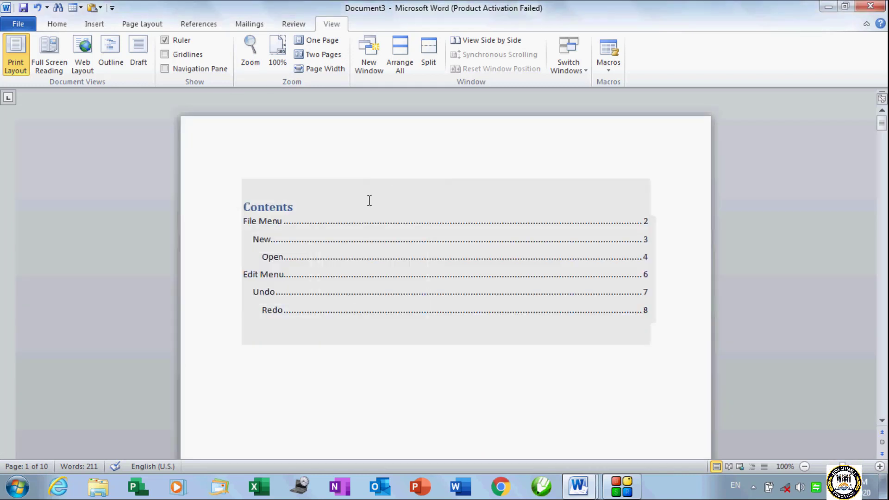
{"action": "left_click", "coordinate": [384, 384]}
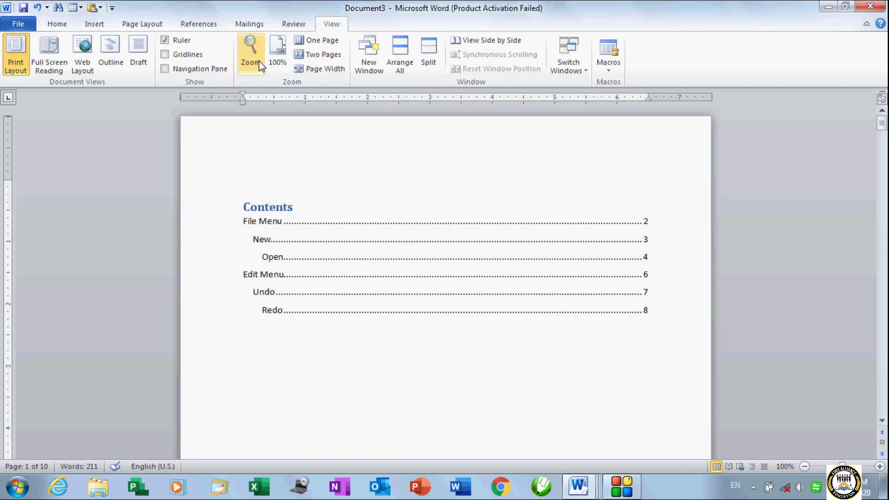
Set the document zoom to 75% through the Zoom dialog and view the pages side by side.
{"action": "left_click", "coordinate": [251, 55]}
{"action": "left_click", "coordinate": [212, 200]}
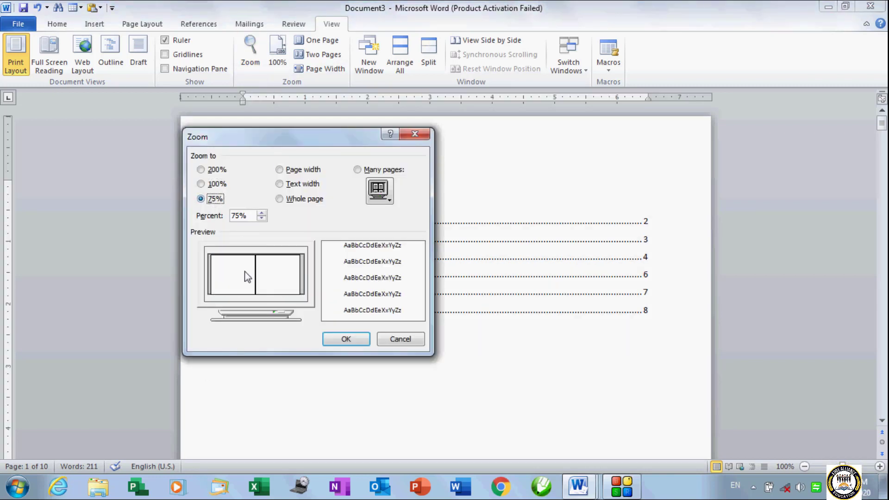
{"action": "left_click", "coordinate": [345, 339]}
{"action": "scroll", "coordinate": [342, 334], "scroll_direction": "down", "scroll_amount": 3}
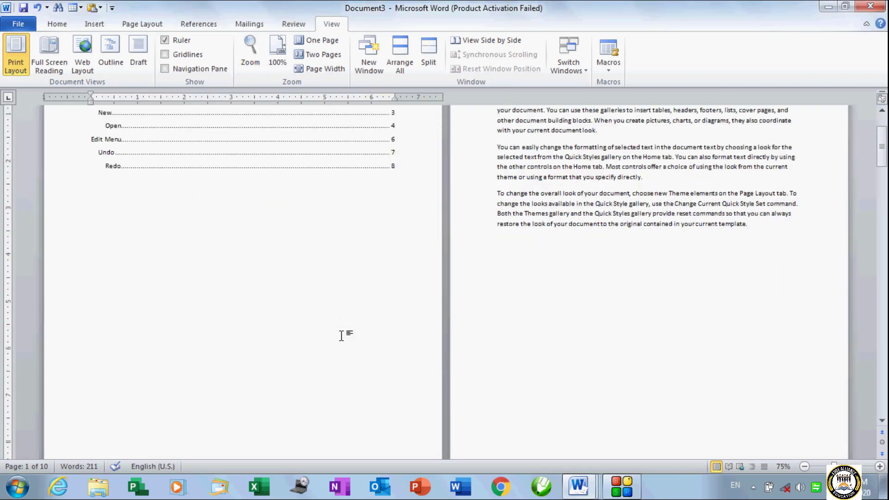
Set the document zoom to Page width through the Zoom dialog and view the Contents page.
{"action": "left_click", "coordinate": [250, 56]}
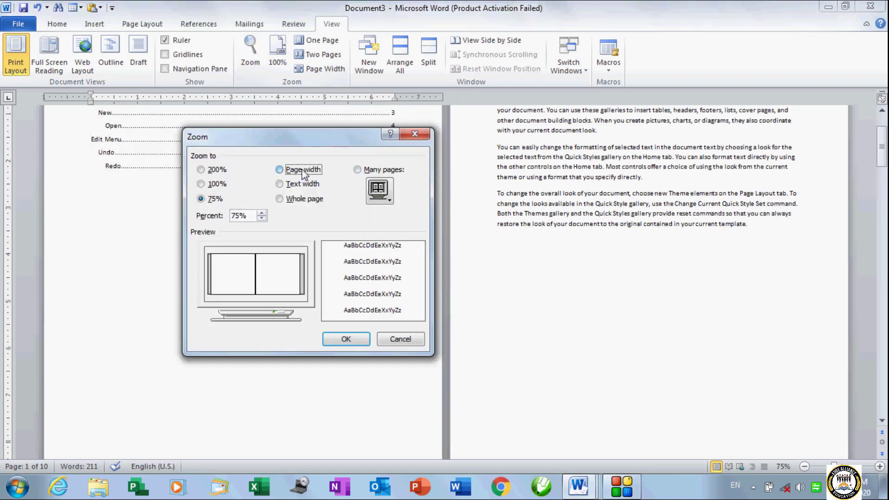
{"action": "left_click", "coordinate": [301, 170]}
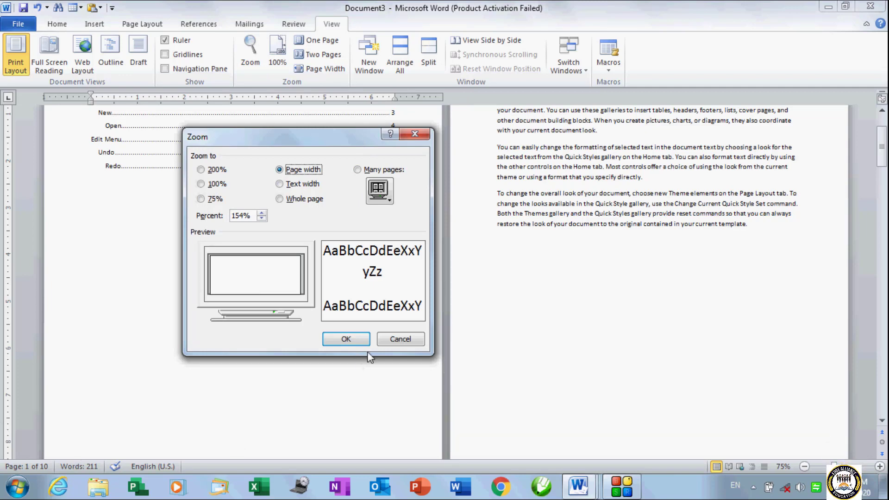
{"action": "left_click", "coordinate": [346, 339]}
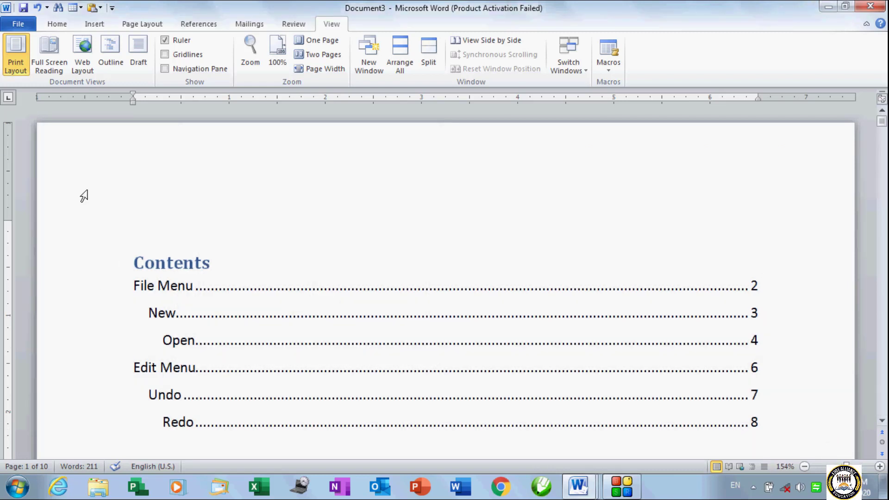
{"action": "scroll", "coordinate": [733, 332], "scroll_direction": "down", "scroll_amount": 2}
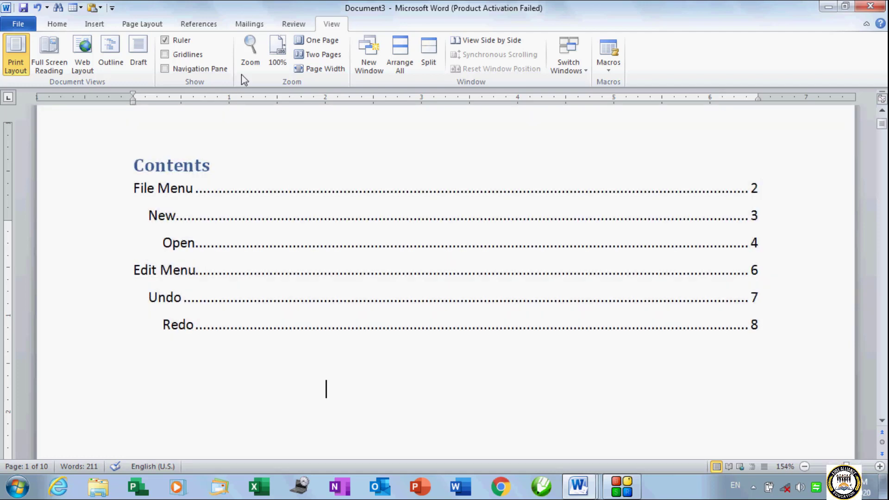
Set the document zoom to Text width through the Zoom dialog.
{"action": "left_click", "coordinate": [250, 51]}
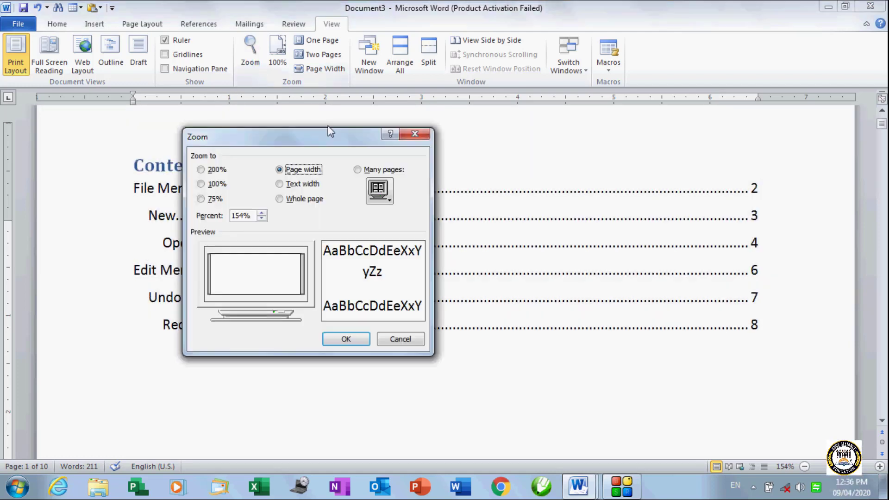
{"action": "left_click", "coordinate": [316, 190]}
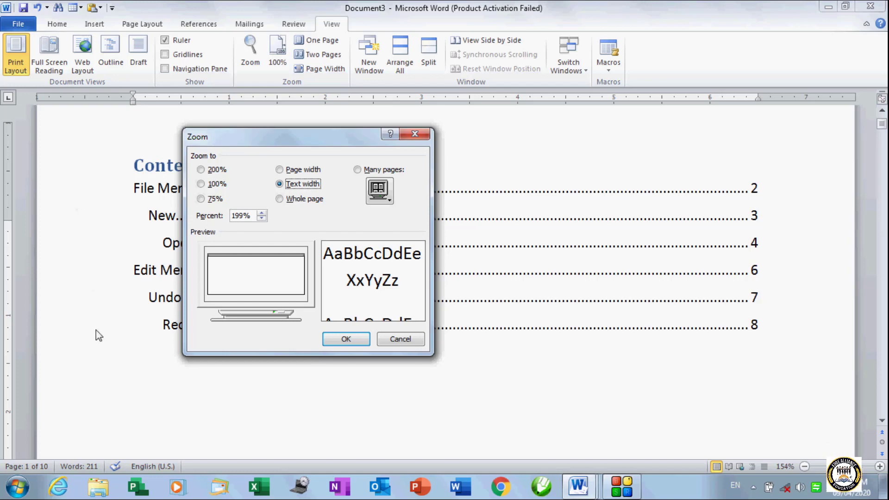
{"action": "left_click", "coordinate": [337, 344]}
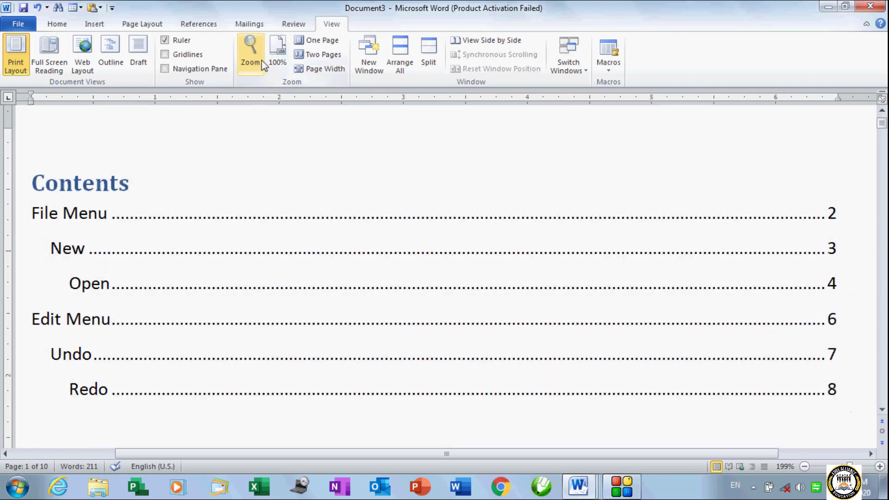
Set the document zoom to Whole page through the Zoom dialog and browse down to the File Menu page.
{"action": "left_click", "coordinate": [251, 55]}
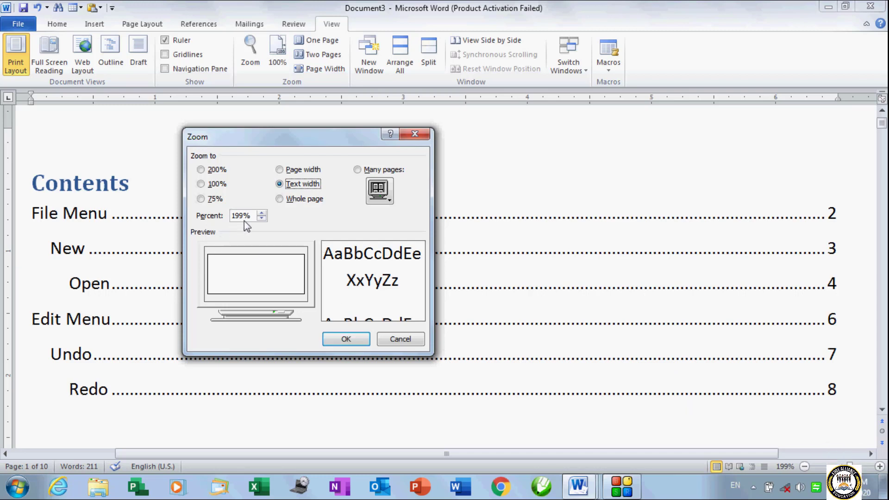
{"action": "left_click", "coordinate": [282, 199]}
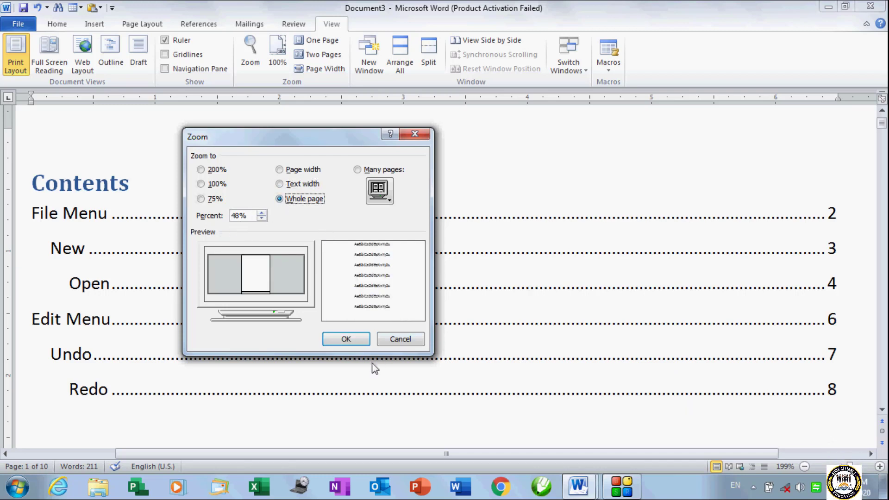
{"action": "left_click", "coordinate": [347, 340]}
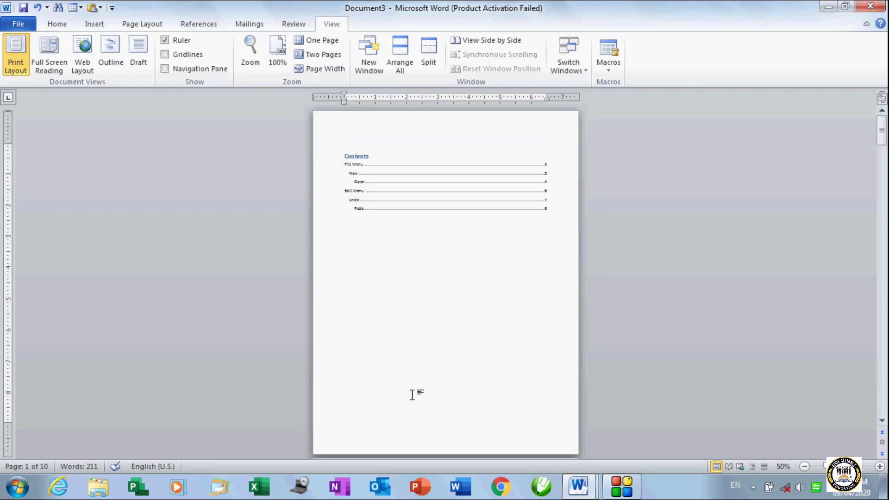
{"action": "scroll", "coordinate": [412, 394], "scroll_direction": "down", "scroll_amount": 10}
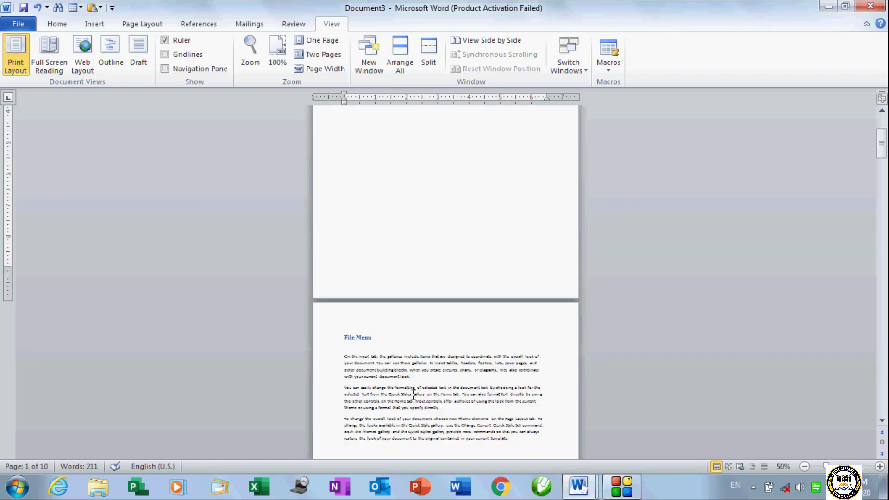
{"action": "scroll", "coordinate": [413, 395], "scroll_direction": "down", "scroll_amount": 1}
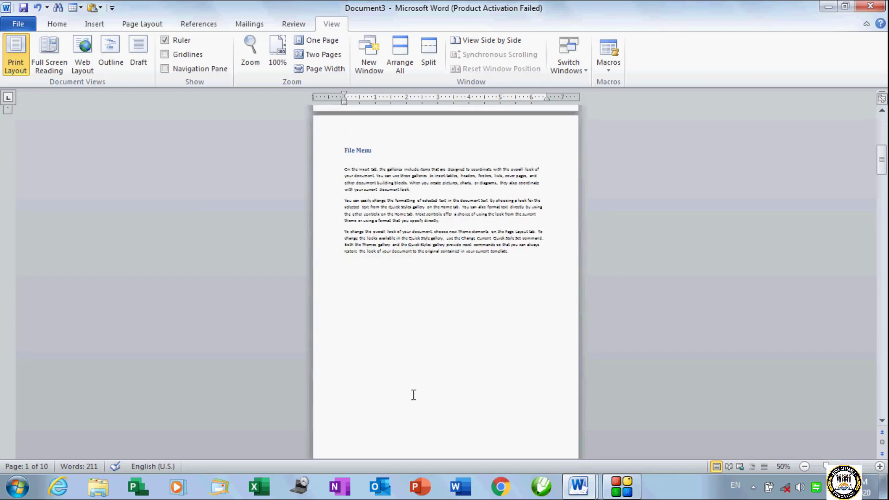
{"action": "scroll", "coordinate": [414, 395], "scroll_direction": "down", "scroll_amount": 1}
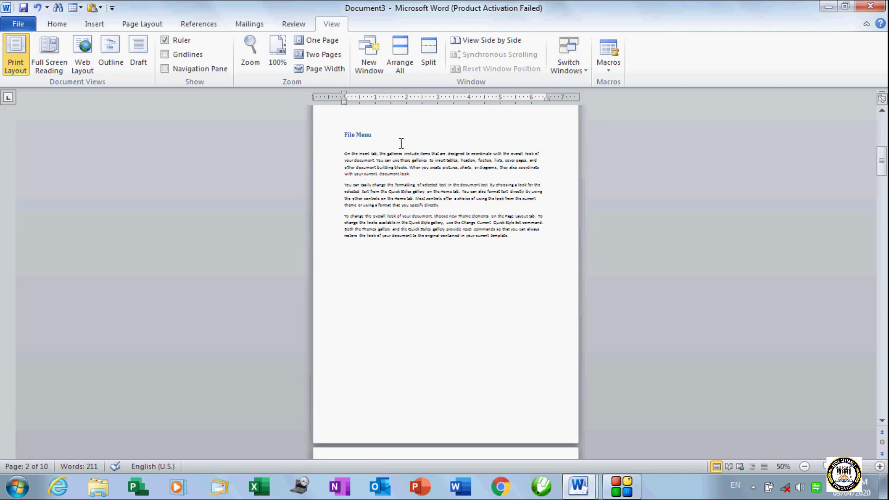
Set the zoom to Many pages with a 1 x 3 layout so three pages show in one row.
{"action": "left_click", "coordinate": [250, 53]}
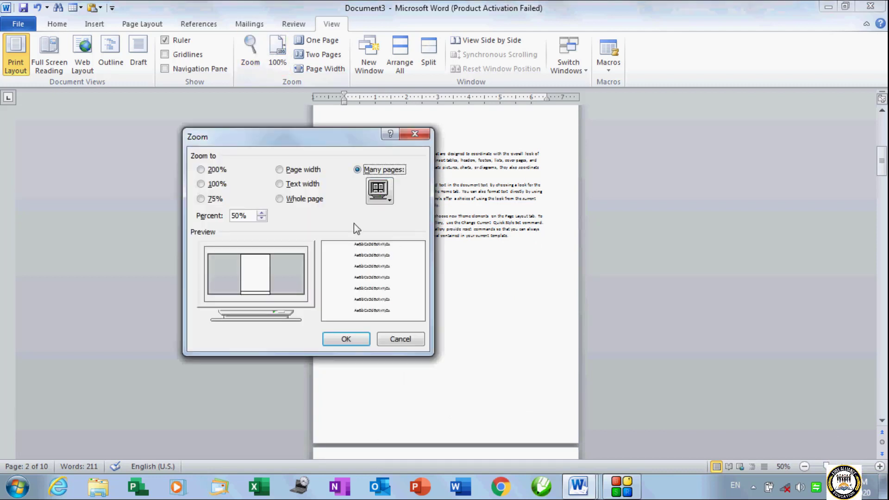
{"action": "left_click", "coordinate": [305, 199]}
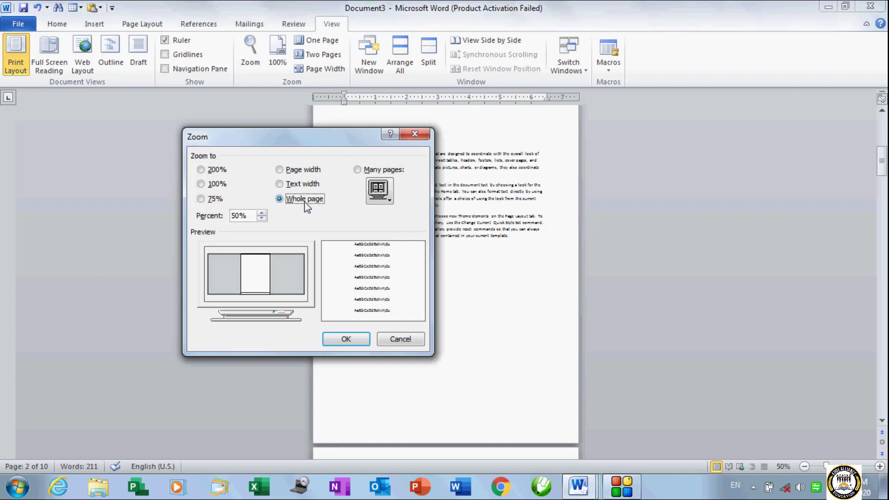
{"action": "left_click", "coordinate": [358, 170]}
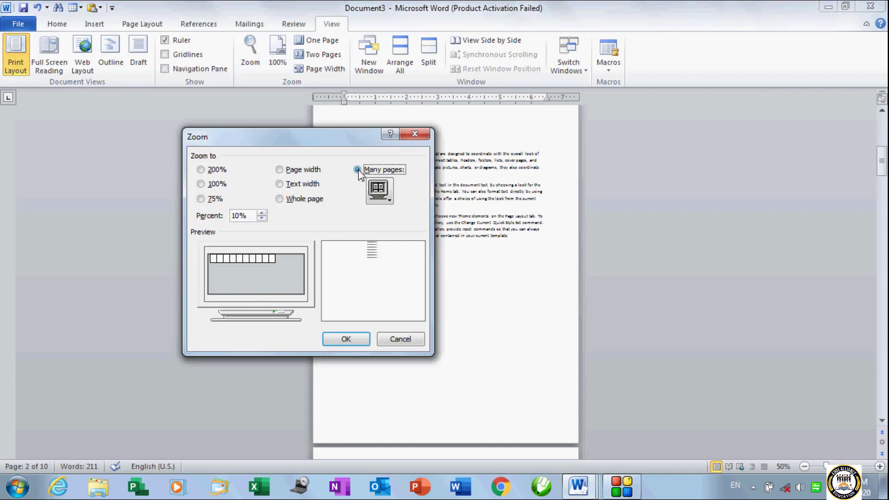
{"action": "left_click", "coordinate": [383, 198]}
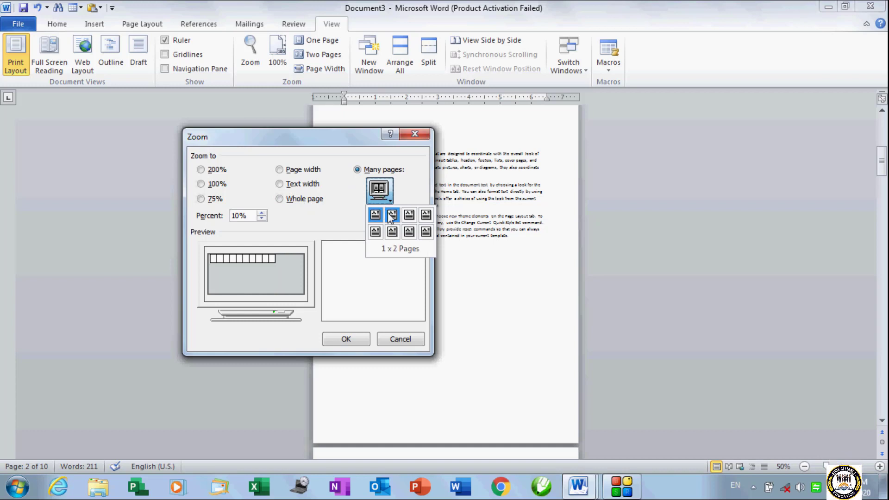
{"action": "left_click", "coordinate": [409, 215]}
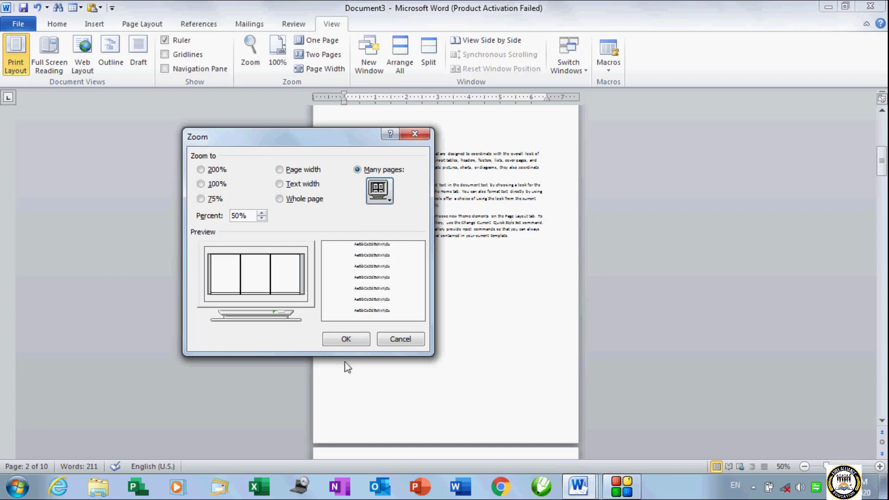
{"action": "left_click", "coordinate": [345, 341]}
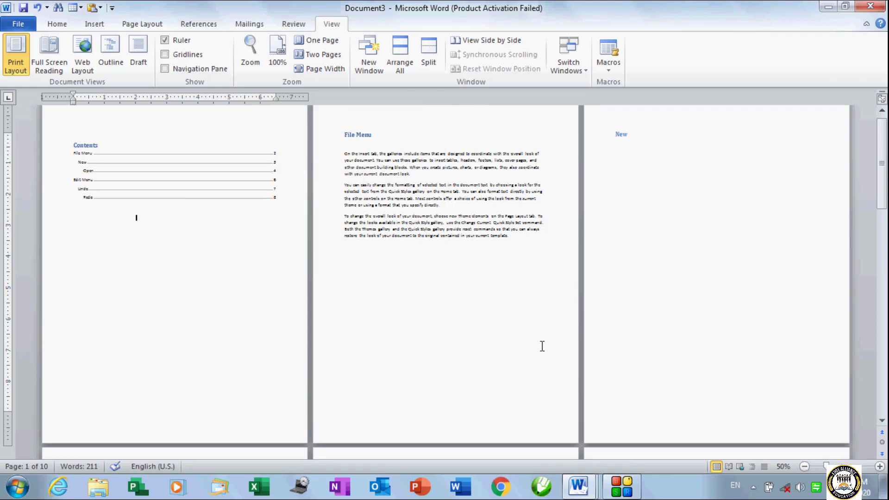
Change the Many pages zoom layout to 2 x 2 pages.
{"action": "left_click", "coordinate": [258, 60]}
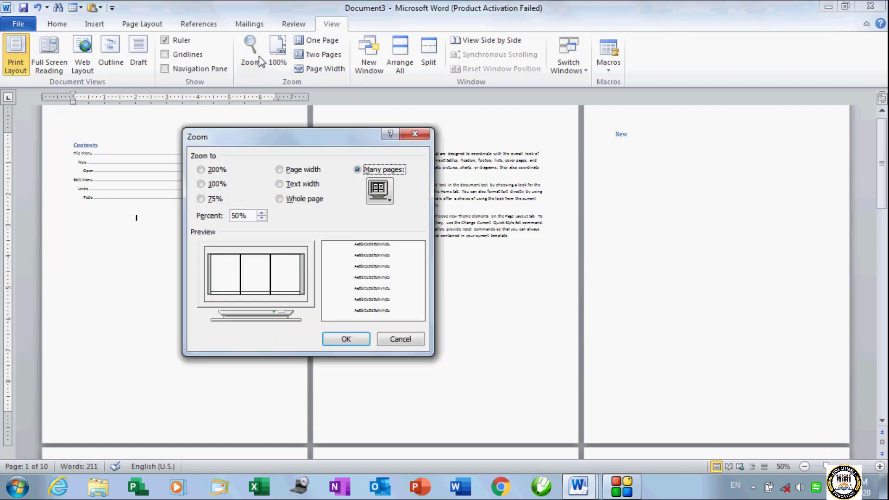
{"action": "left_click", "coordinate": [386, 193]}
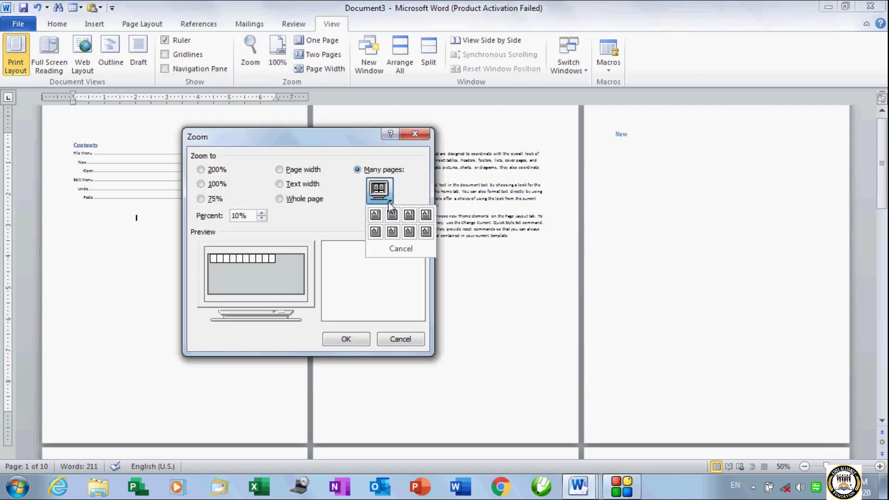
{"action": "left_click", "coordinate": [393, 232]}
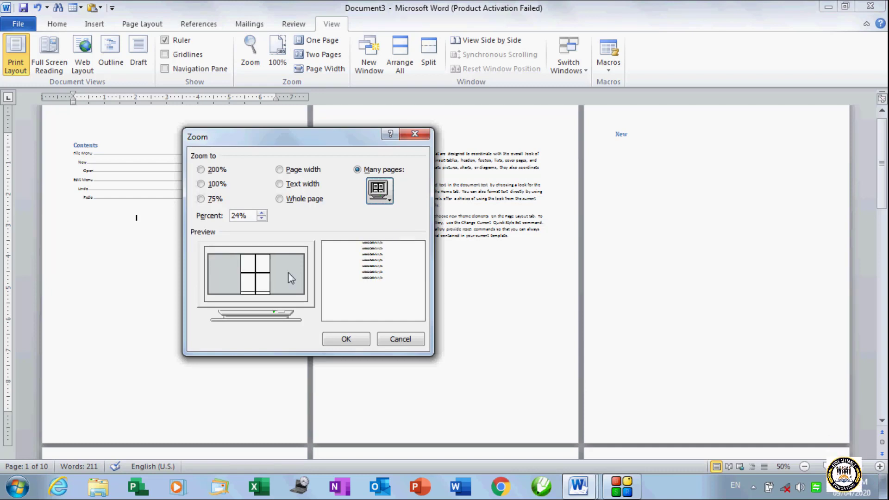
{"action": "left_click", "coordinate": [345, 340]}
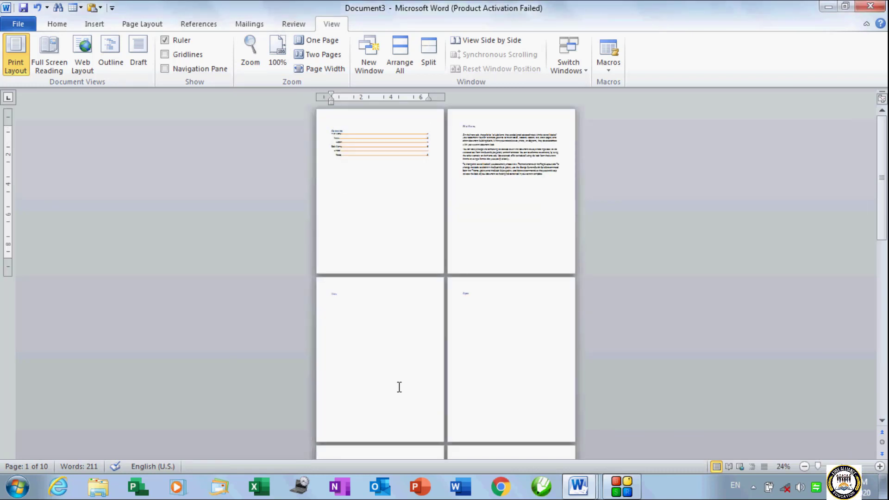
Change the Many pages zoom layout to 1 x 2 pages.
{"action": "left_click", "coordinate": [250, 51]}
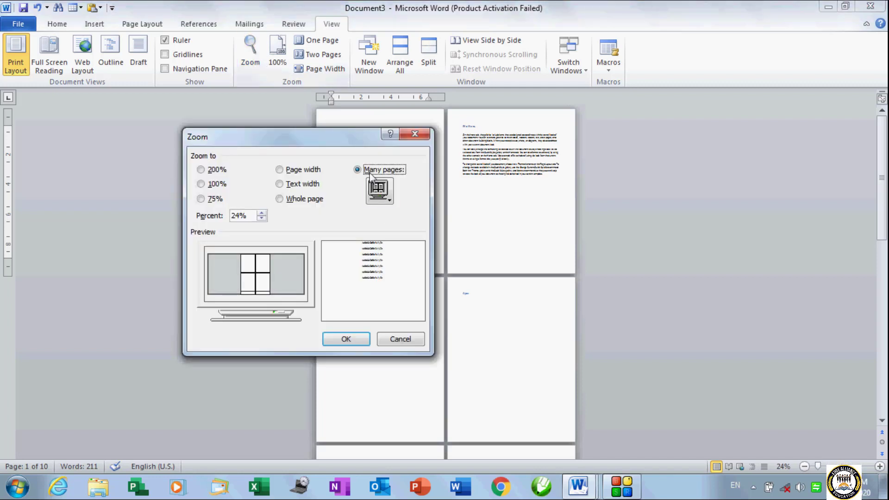
{"action": "left_click_drag", "start_coordinate": [378, 189], "coordinate": [392, 211]}
{"action": "left_click", "coordinate": [390, 204]}
{"action": "left_click", "coordinate": [392, 216]}
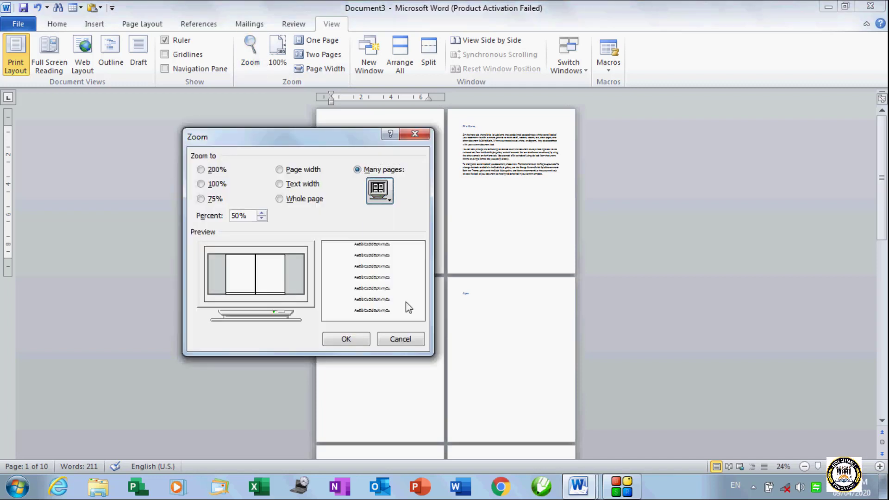
{"action": "left_click", "coordinate": [347, 338]}
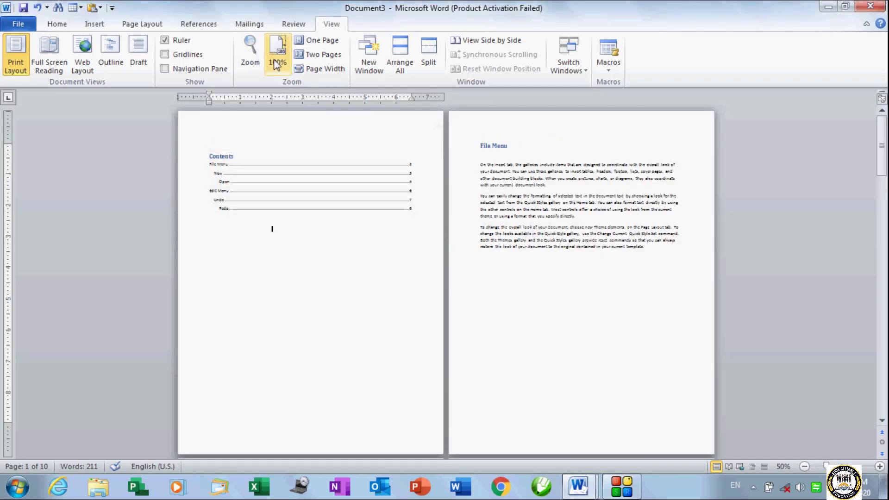
Try a custom zoom percentage of 600% in the Zoom dialog, and apply 300% instead.
{"action": "left_click", "coordinate": [251, 52]}
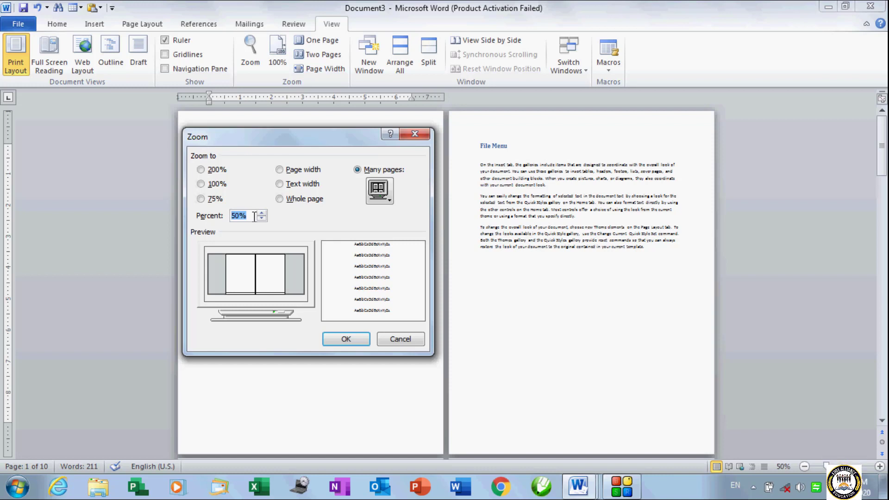
{"action": "type", "text": "600"}
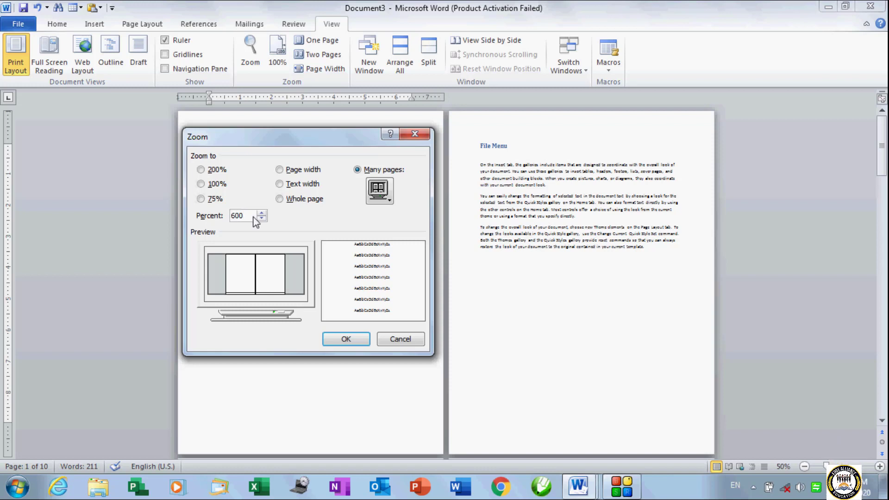
{"action": "key", "text": "Return"}
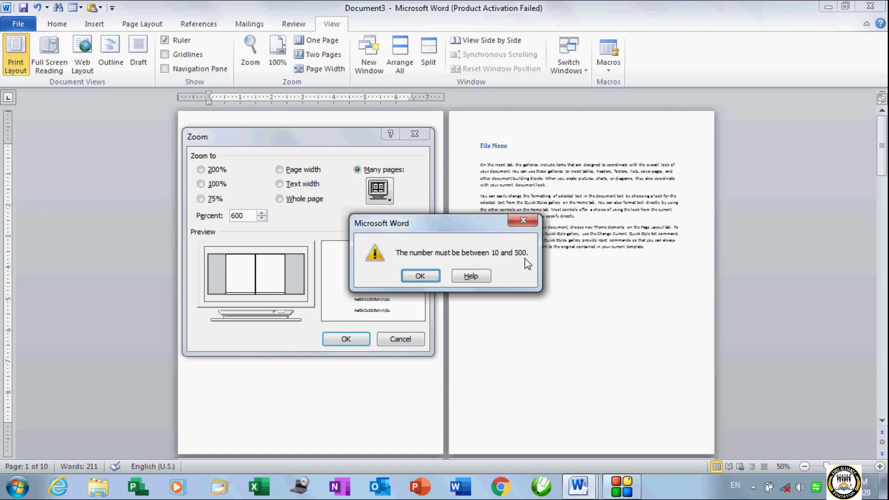
{"action": "left_click", "coordinate": [421, 276]}
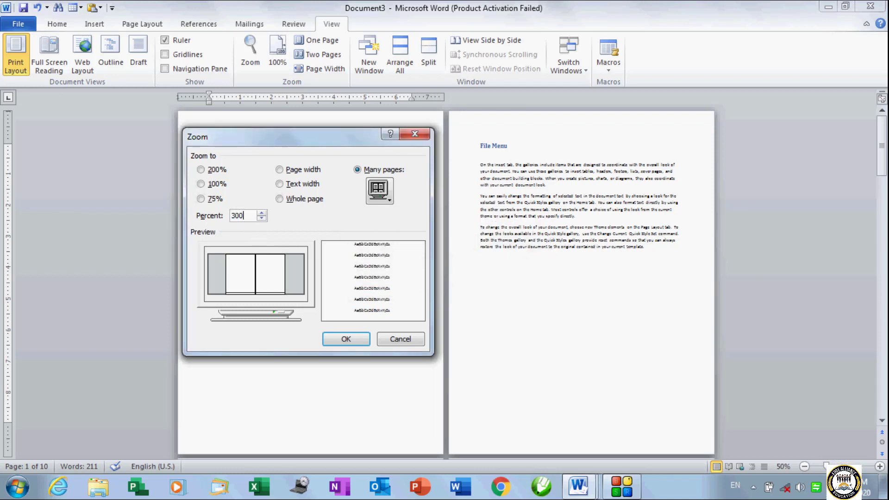
{"action": "type", "text": "300"}
{"action": "key", "text": "Return"}
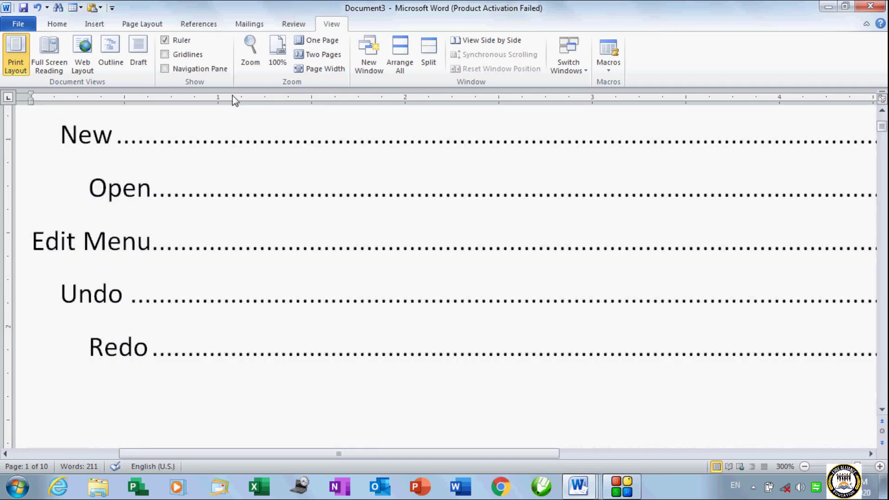
Return the document zoom to 100% through the Zoom dialog.
{"action": "left_click", "coordinate": [253, 64]}
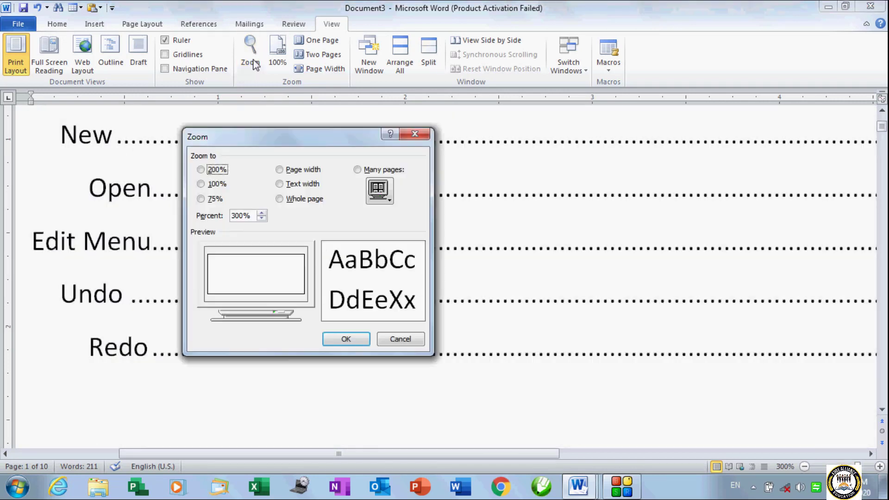
{"action": "left_click", "coordinate": [209, 185]}
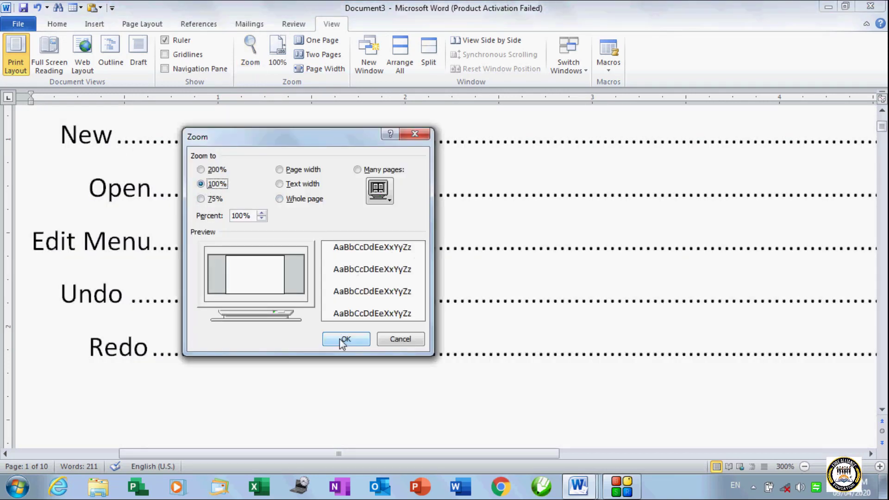
{"action": "left_click", "coordinate": [343, 341]}
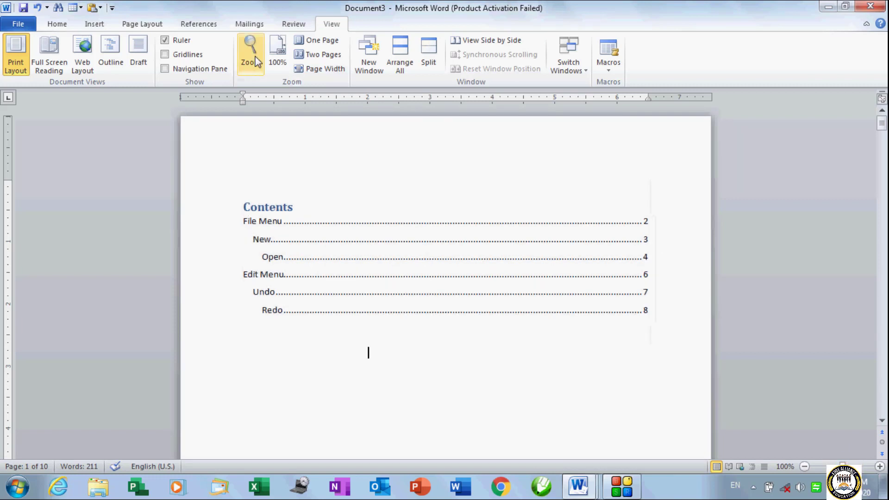
Preview the 200%, 75%, page width, text width, whole page and 2 x 2 pages options in the Zoom dialog, and apply 100%.
{"action": "left_click", "coordinate": [250, 56]}
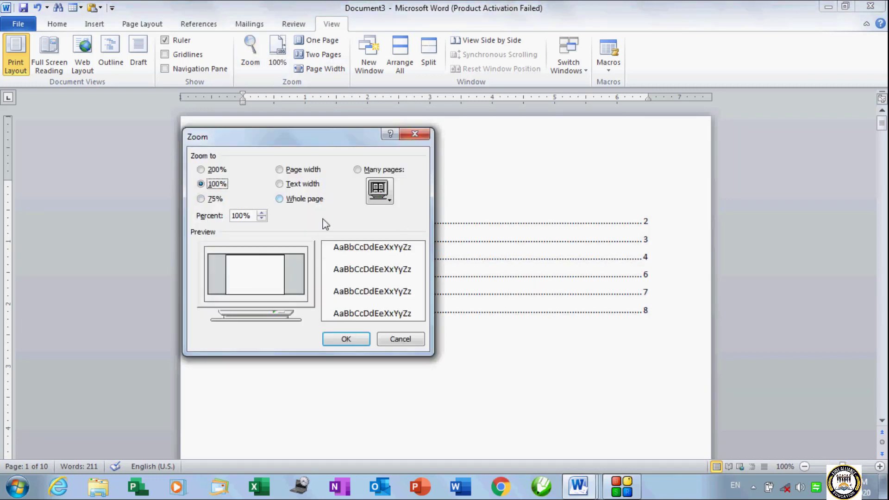
{"action": "left_click", "coordinate": [217, 171]}
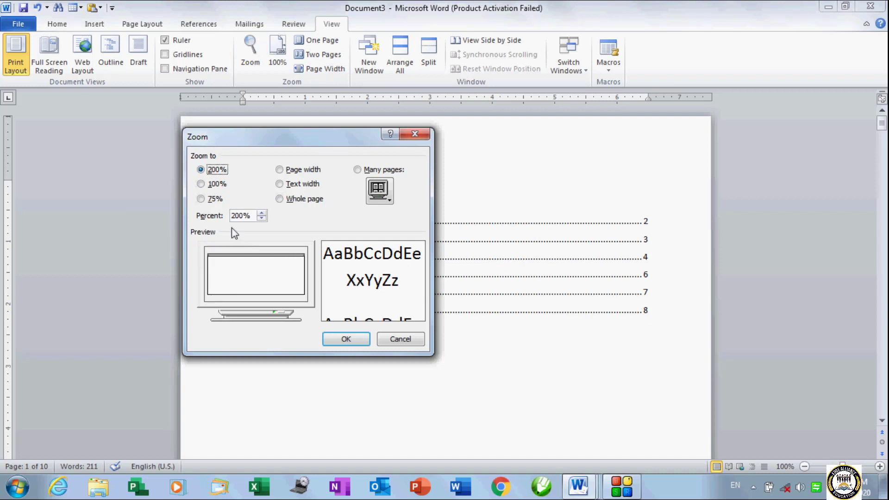
{"action": "left_click", "coordinate": [214, 184]}
{"action": "left_click", "coordinate": [215, 199]}
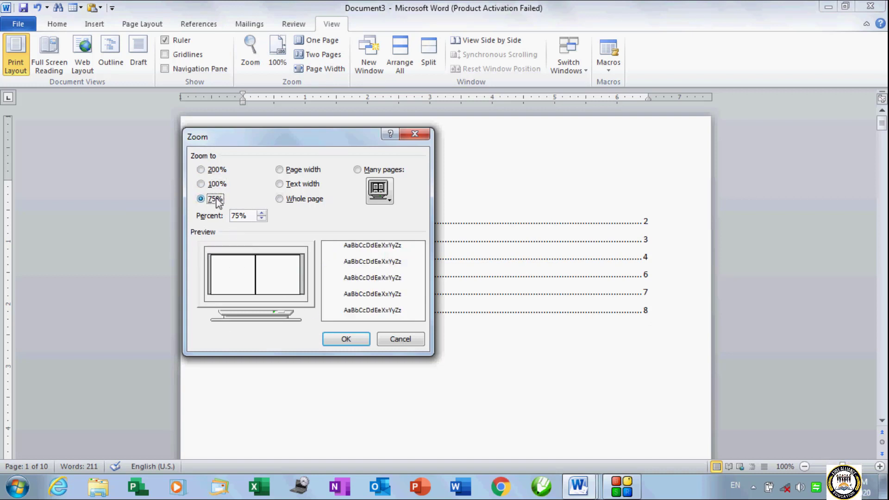
{"action": "left_click", "coordinate": [292, 172]}
{"action": "left_click", "coordinate": [294, 185]}
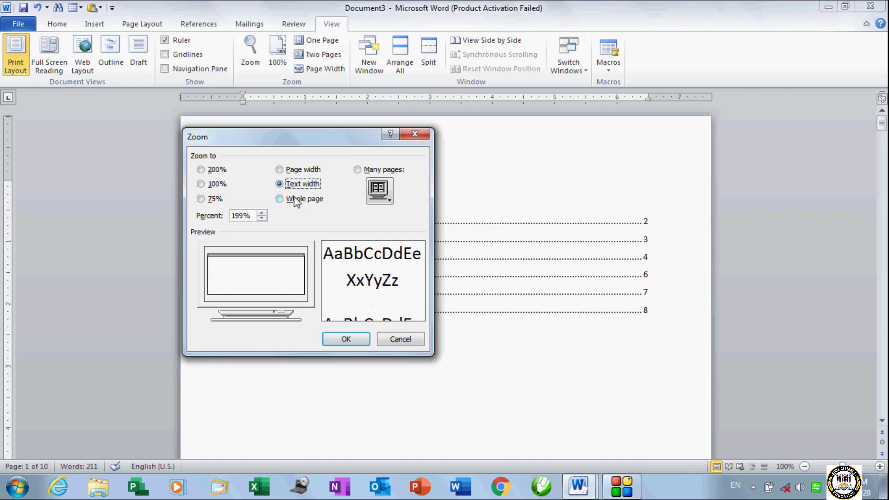
{"action": "left_click", "coordinate": [296, 204]}
{"action": "left_click", "coordinate": [358, 169]}
{"action": "left_click", "coordinate": [379, 189]}
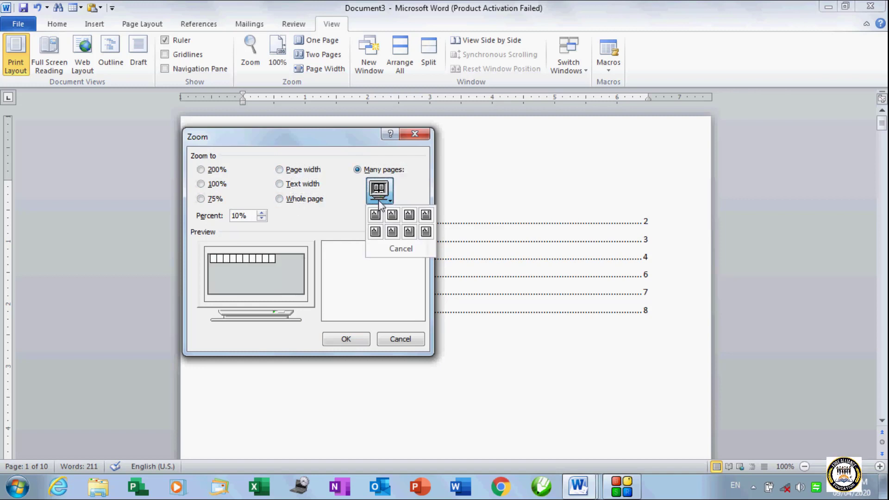
{"action": "left_click", "coordinate": [393, 231]}
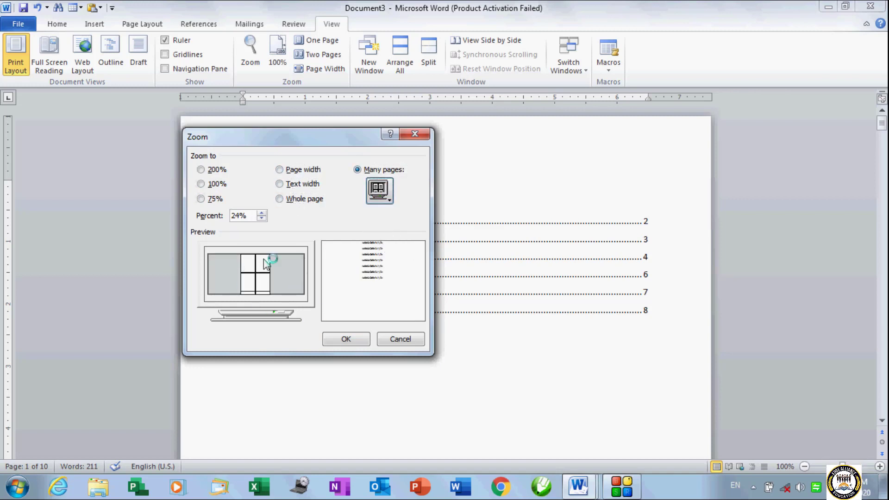
{"action": "left_click", "coordinate": [215, 185]}
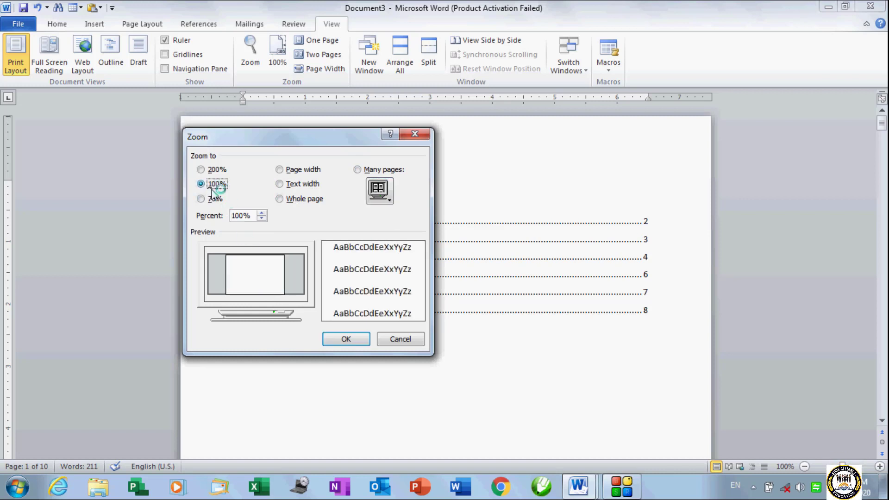
{"action": "left_click", "coordinate": [343, 339]}
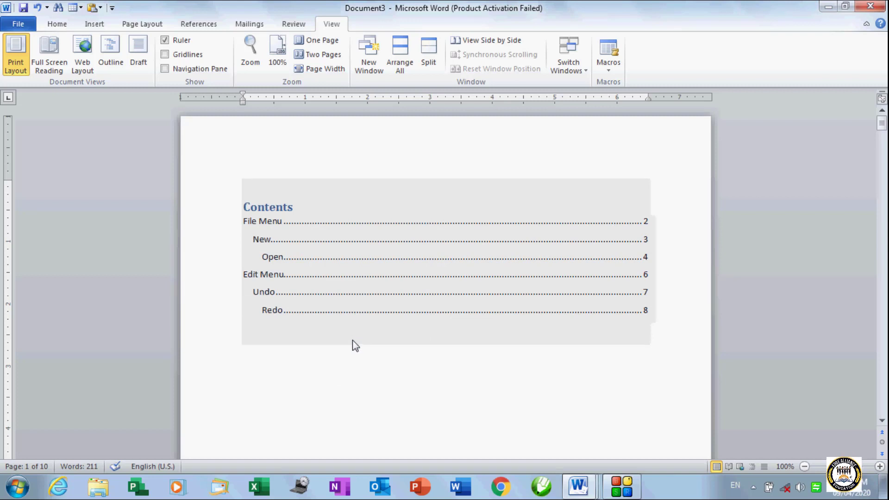
{"action": "left_click", "coordinate": [343, 347]}
Apply the Text width zoom to the document and return it to 100%.
{"action": "left_click", "coordinate": [250, 51]}
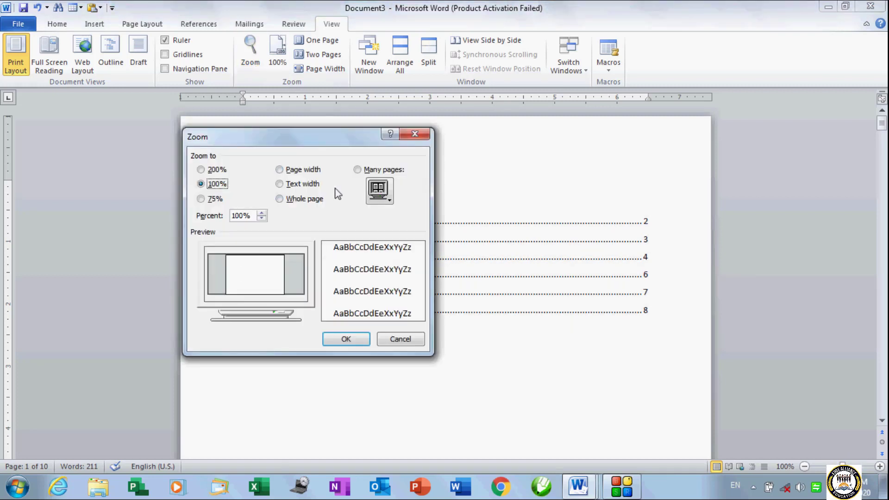
{"action": "left_click", "coordinate": [315, 186]}
{"action": "left_click", "coordinate": [346, 339]}
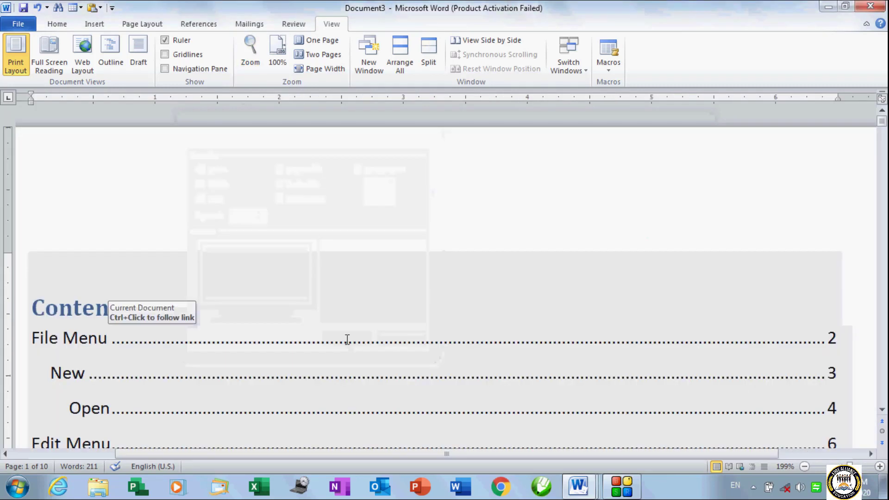
{"action": "left_click", "coordinate": [278, 65]}
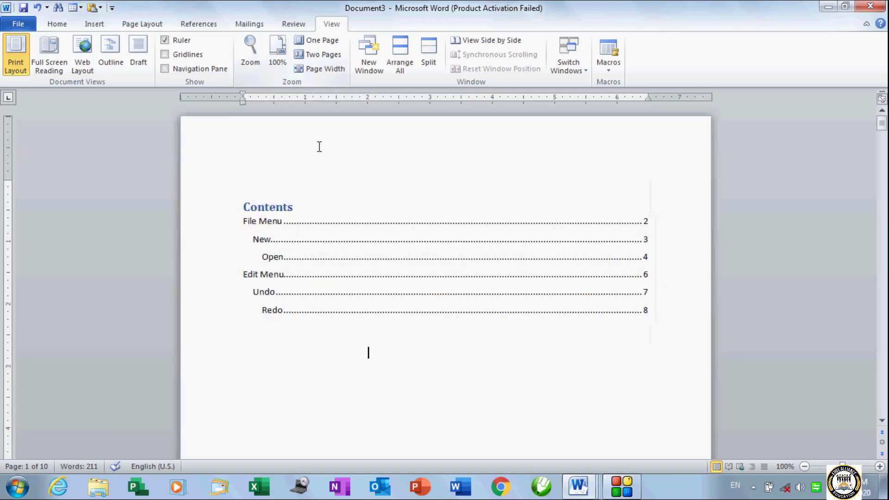
Show the document in One Page and Two Pages zoom, and finish with Page Width.
{"action": "left_click", "coordinate": [317, 145]}
{"action": "left_click", "coordinate": [323, 41]}
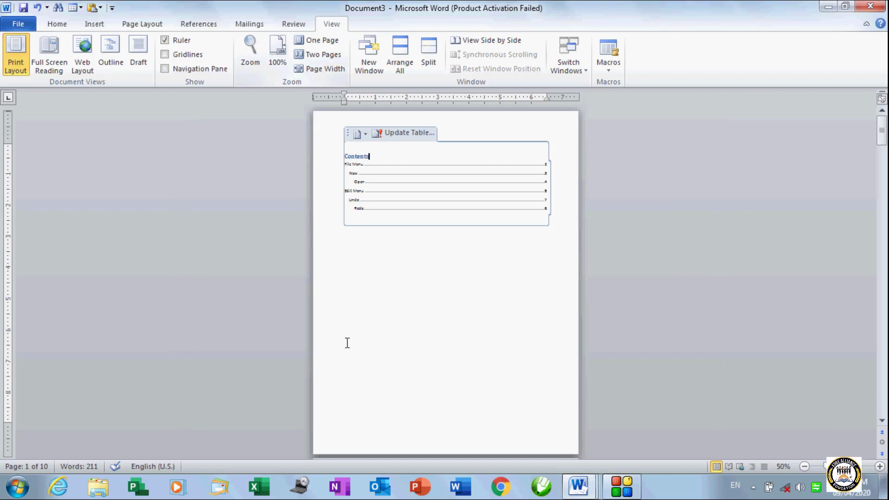
{"action": "left_click", "coordinate": [320, 54]}
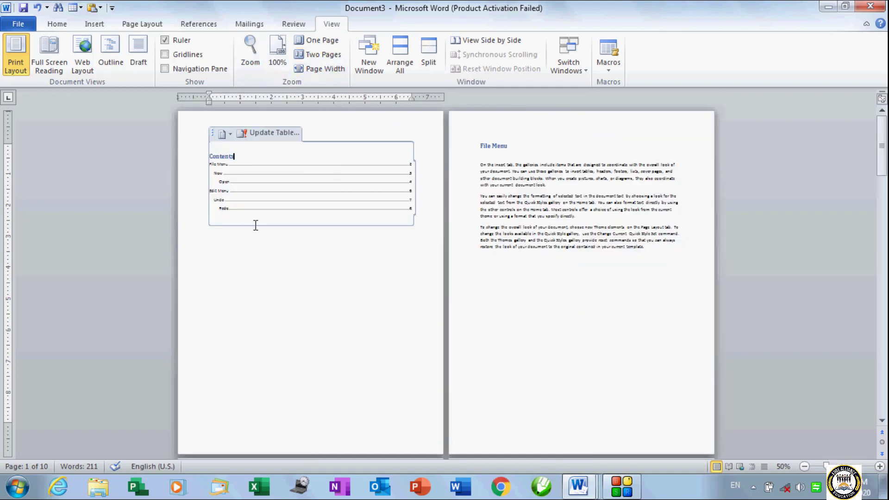
{"action": "left_click", "coordinate": [334, 68]}
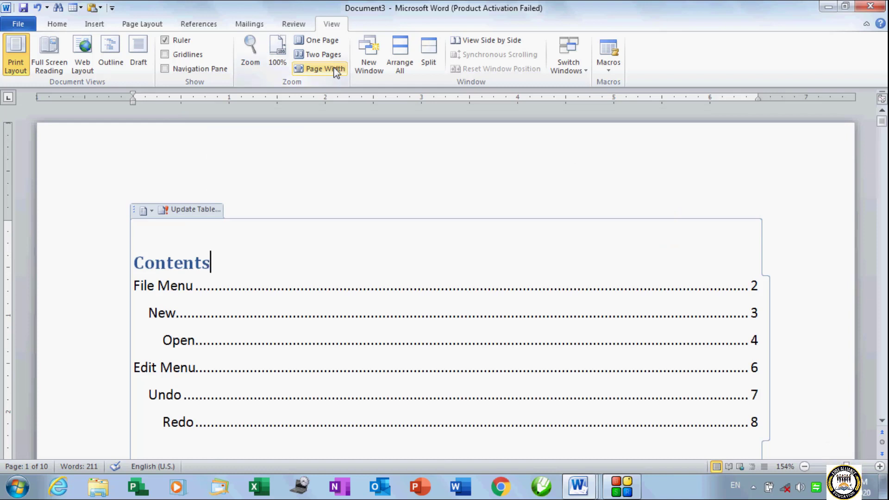
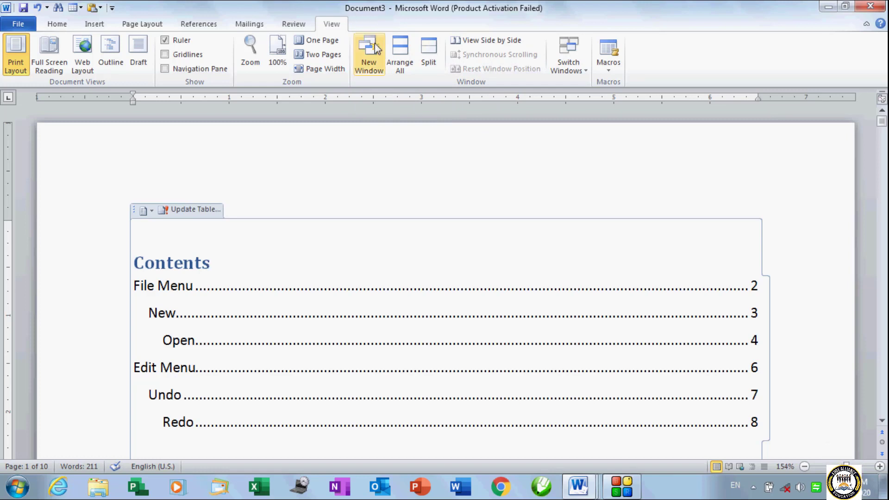
Open two additional windows of Document3 and arrange all open Word windows together on the screen.
{"action": "left_click", "coordinate": [373, 66]}
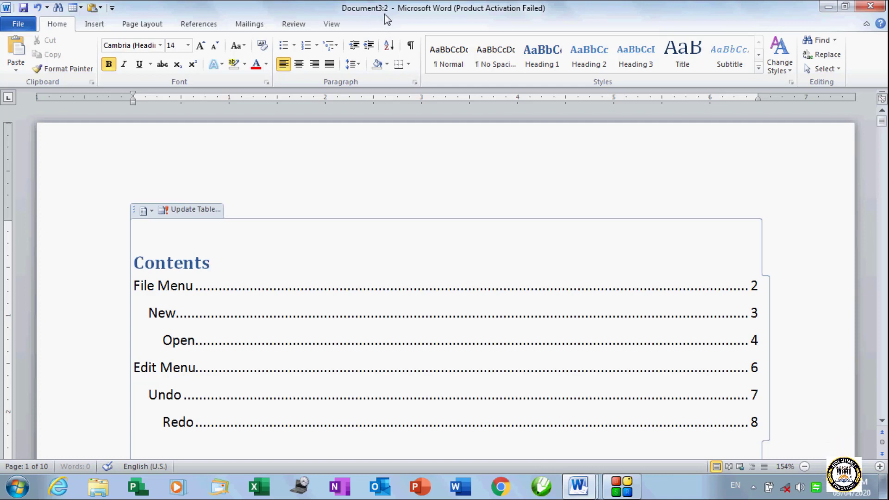
{"action": "left_click", "coordinate": [332, 26]}
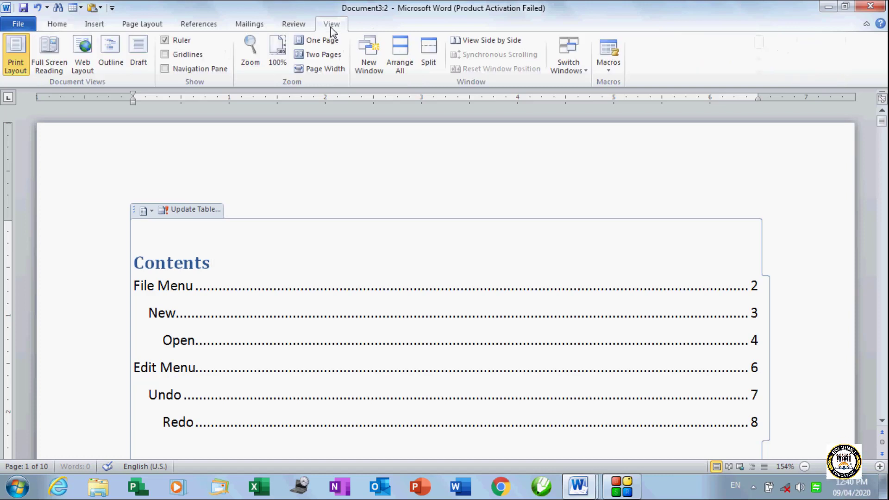
{"action": "left_click", "coordinate": [369, 69]}
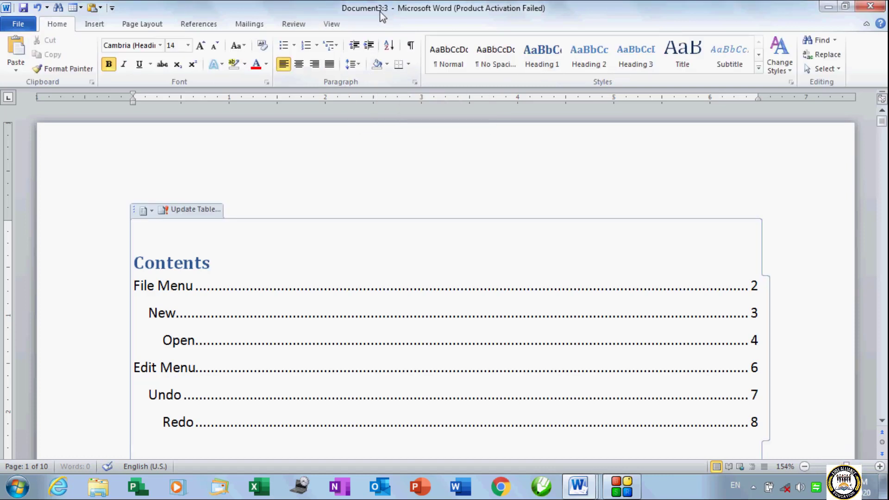
{"action": "left_click", "coordinate": [334, 24]}
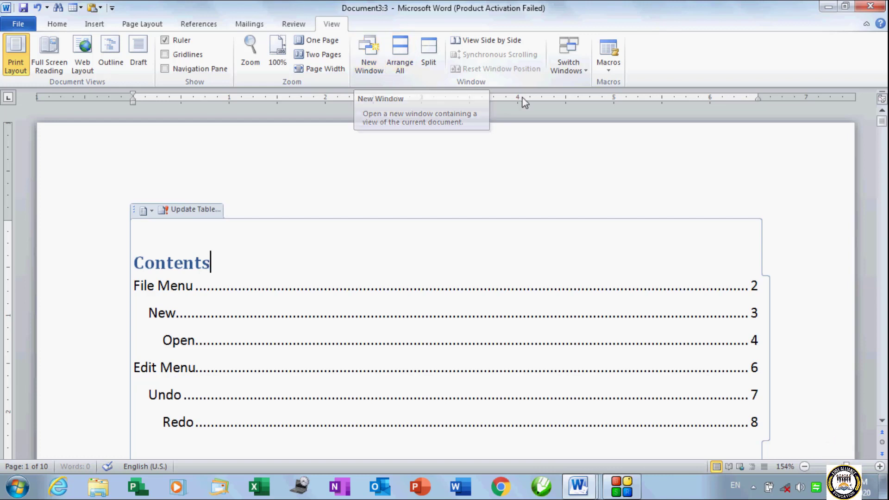
{"action": "mouse_move", "coordinate": [579, 487]}
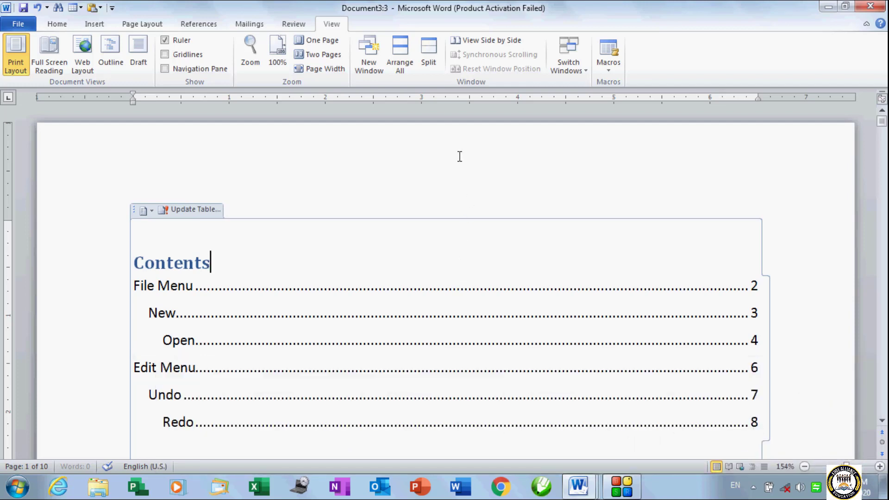
{"action": "left_click", "coordinate": [402, 65]}
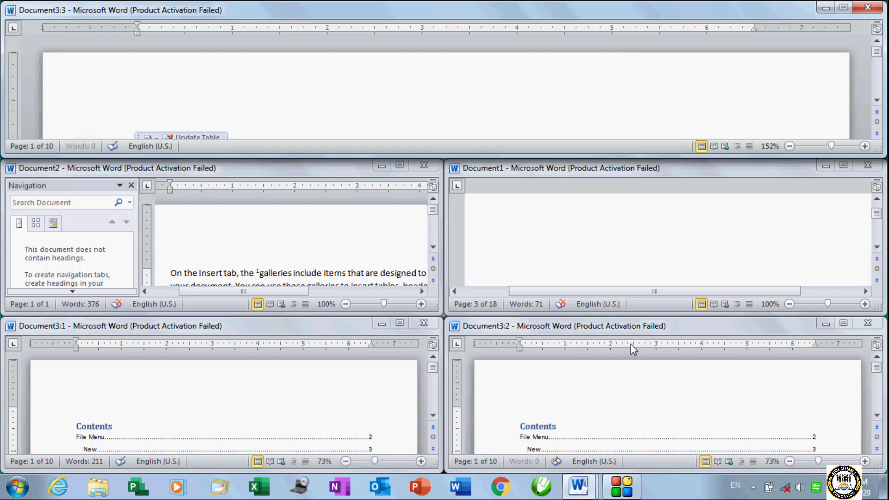
Maximize the Document2 window and close its Navigation Pane.
{"action": "left_click", "coordinate": [327, 268]}
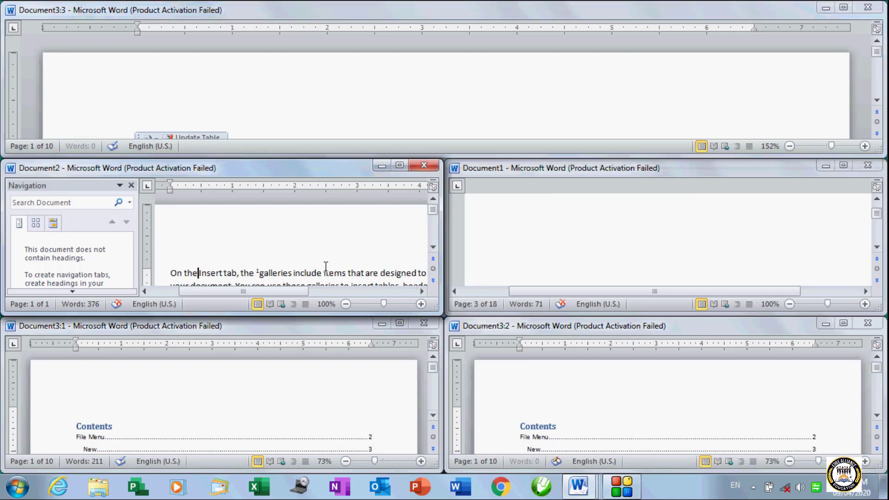
{"action": "left_click", "coordinate": [399, 167]}
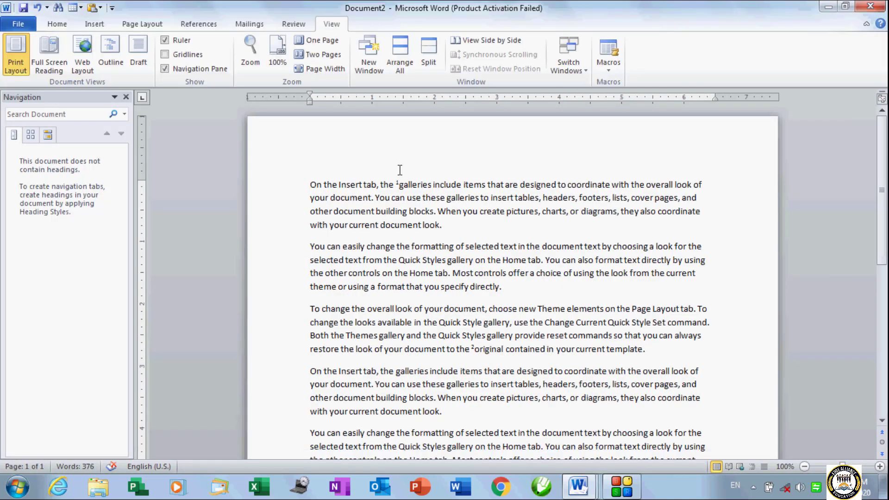
{"action": "left_click", "coordinate": [126, 97]}
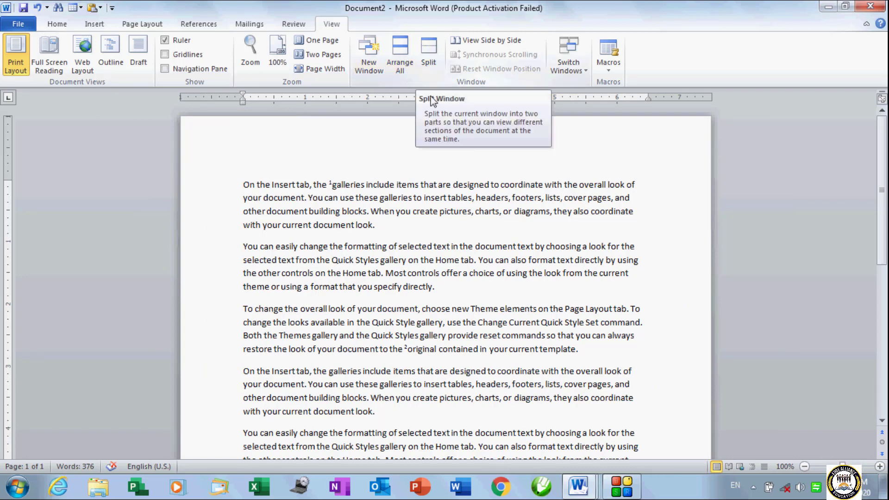
Split the Document2 window horizontally between the second and third paragraphs.
{"action": "left_click", "coordinate": [455, 291]}
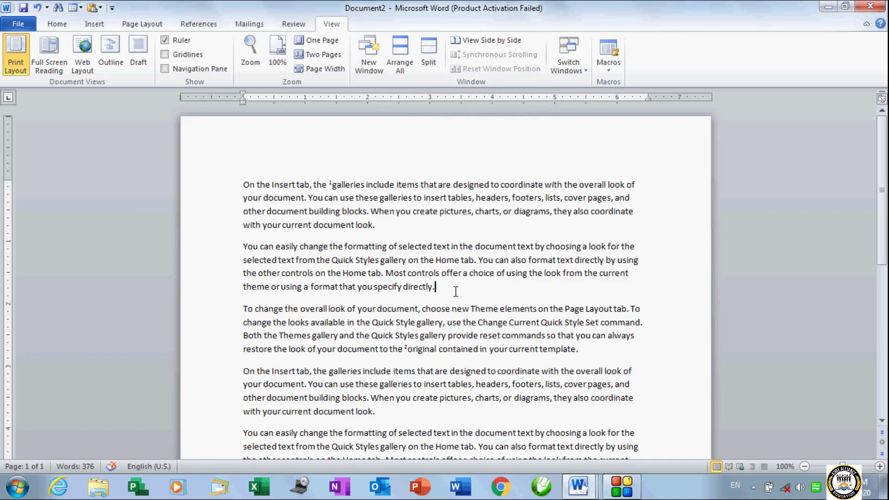
{"action": "left_click", "coordinate": [429, 56]}
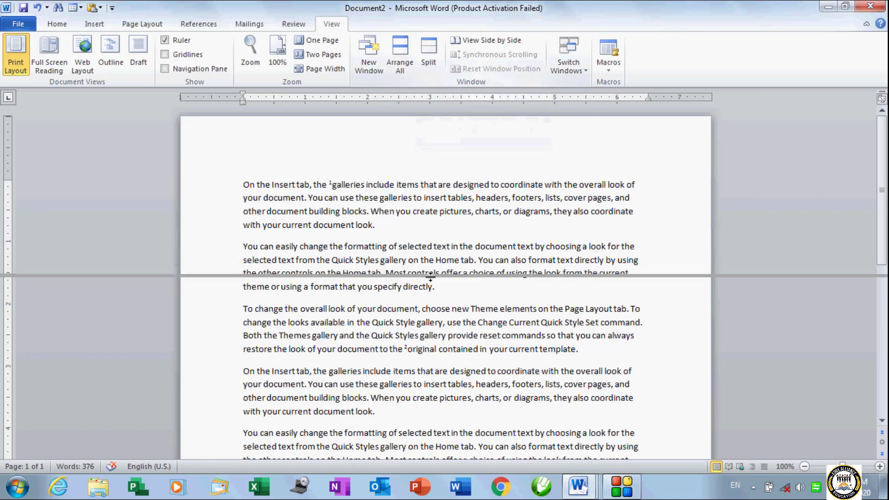
{"action": "left_click", "coordinate": [434, 299]}
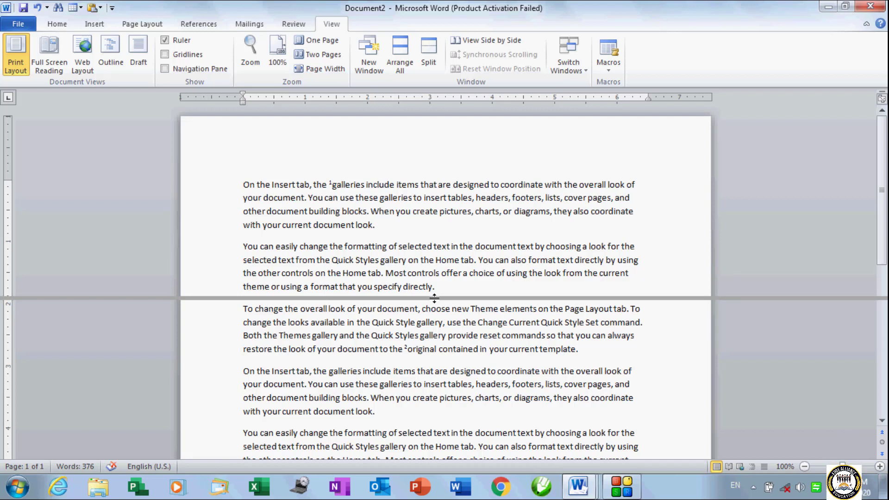
{"action": "left_click", "coordinate": [435, 298]}
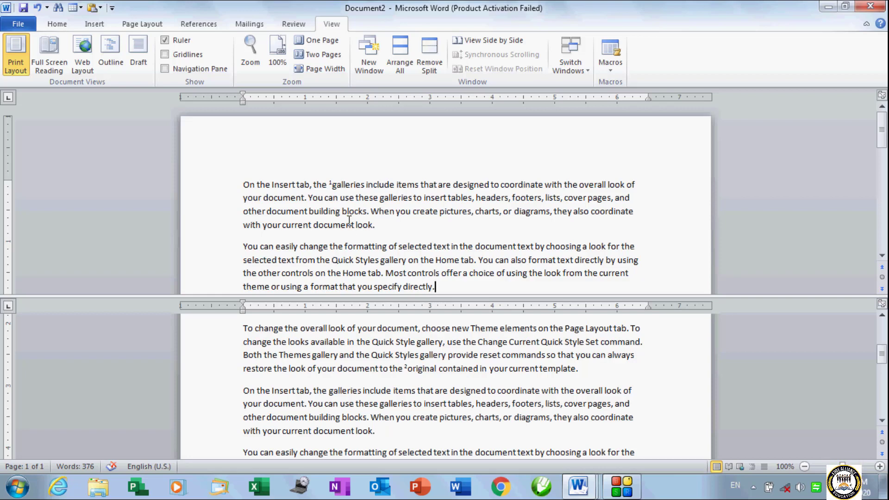
Scroll the upper and lower panes of the split document independently to compare different parts of the text.
{"action": "scroll", "coordinate": [349, 221], "scroll_direction": "down", "scroll_amount": 4}
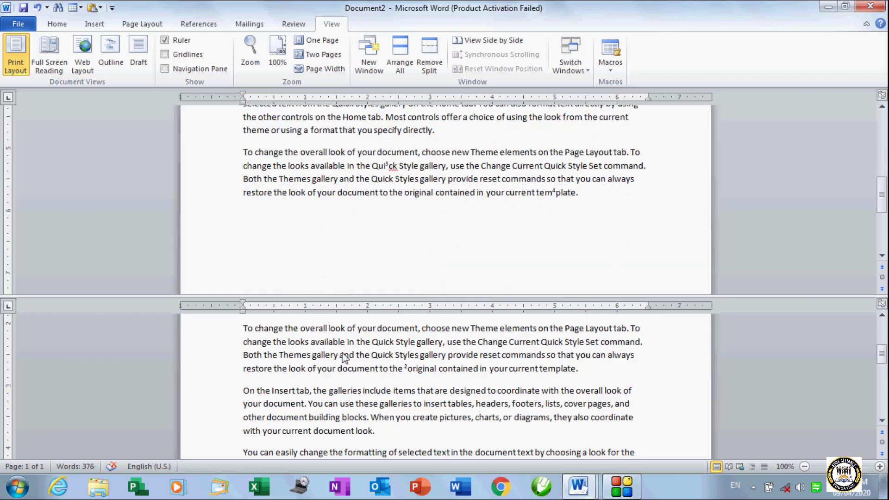
{"action": "scroll", "coordinate": [342, 363], "scroll_direction": "up", "scroll_amount": 3}
{"action": "scroll", "coordinate": [342, 363], "scroll_direction": "down", "scroll_amount": 3}
{"action": "scroll", "coordinate": [341, 364], "scroll_direction": "up", "scroll_amount": 3}
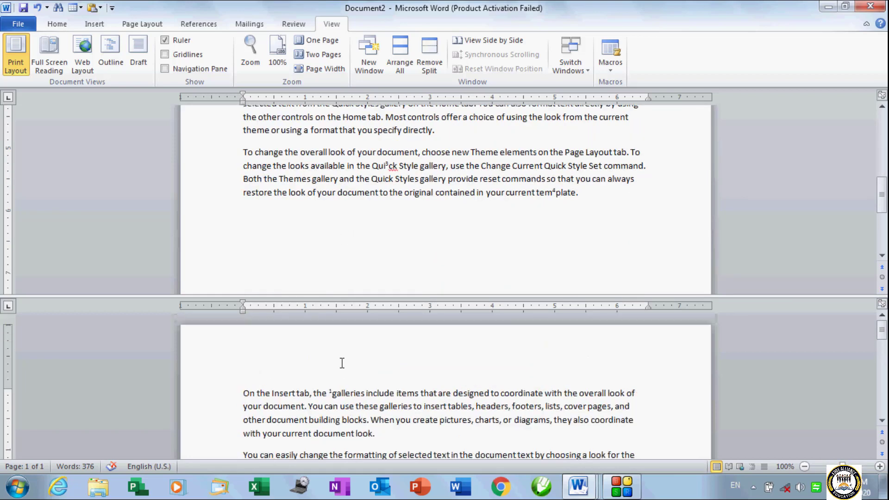
{"action": "scroll", "coordinate": [342, 364], "scroll_direction": "down", "scroll_amount": 8}
{"action": "scroll", "coordinate": [341, 363], "scroll_direction": "up", "scroll_amount": 7}
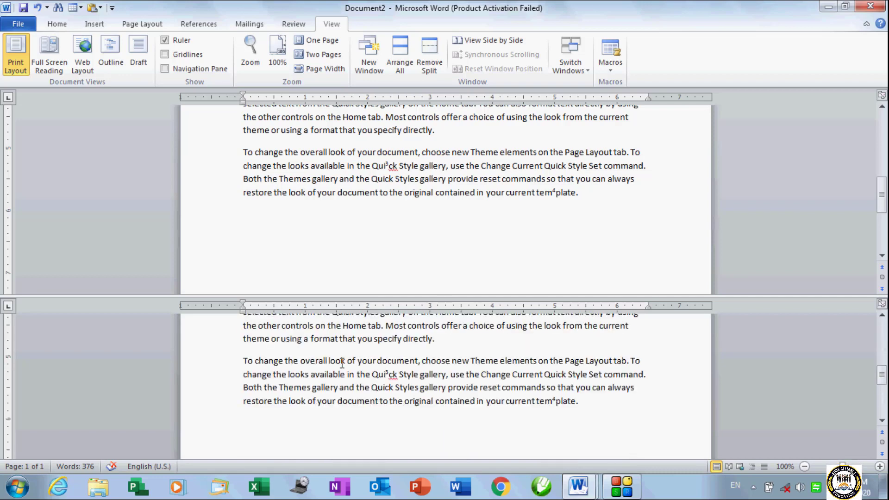
{"action": "scroll", "coordinate": [342, 363], "scroll_direction": "up", "scroll_amount": 2}
{"action": "scroll", "coordinate": [342, 363], "scroll_direction": "down", "scroll_amount": 3}
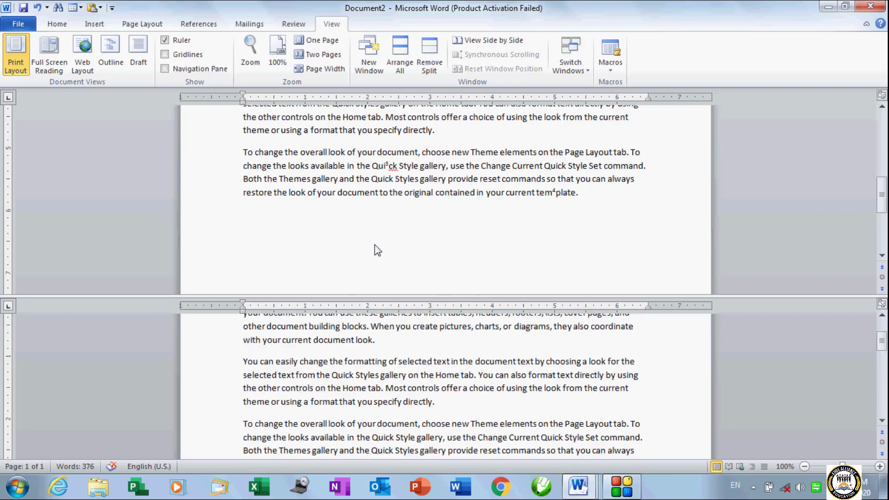
Remove the window split from Document2 and go back to the beginning of the document.
{"action": "left_click", "coordinate": [429, 68]}
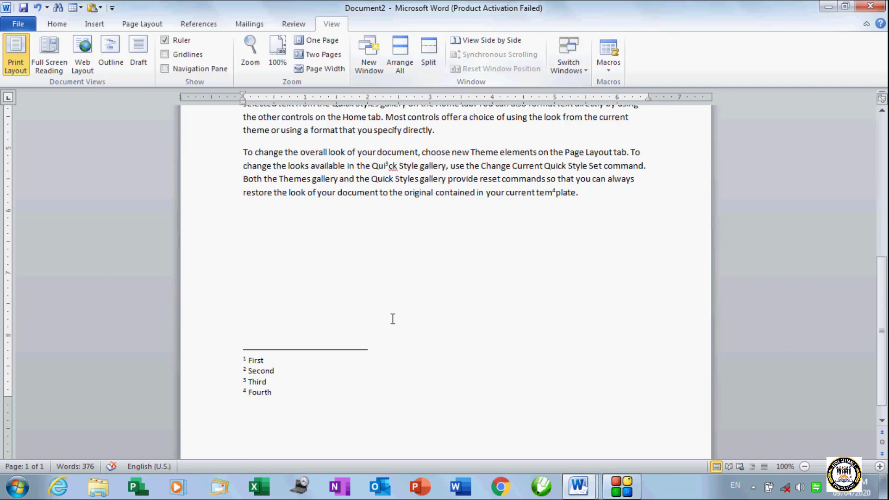
{"action": "scroll", "coordinate": [391, 319], "scroll_direction": "up", "scroll_amount": 8}
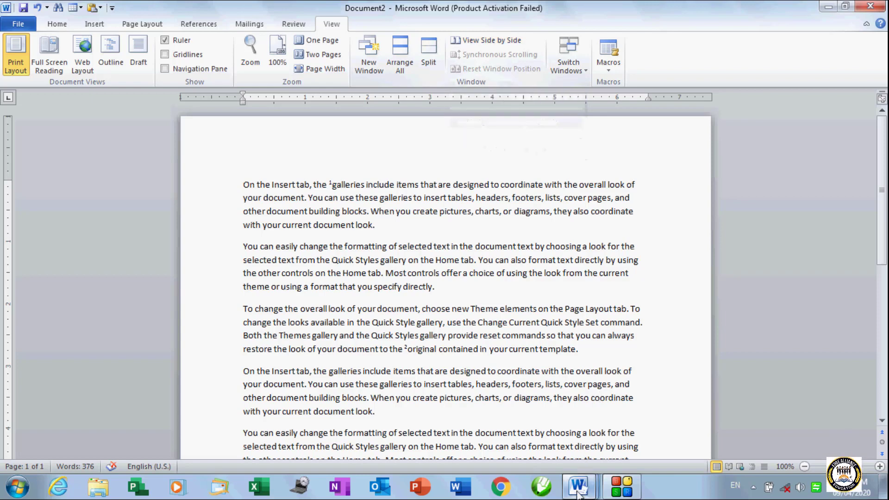
View Document2 side by side with Document3:1 and set the Document3:1 window's zoom to 100%.
{"action": "mouse_move", "coordinate": [579, 486]}
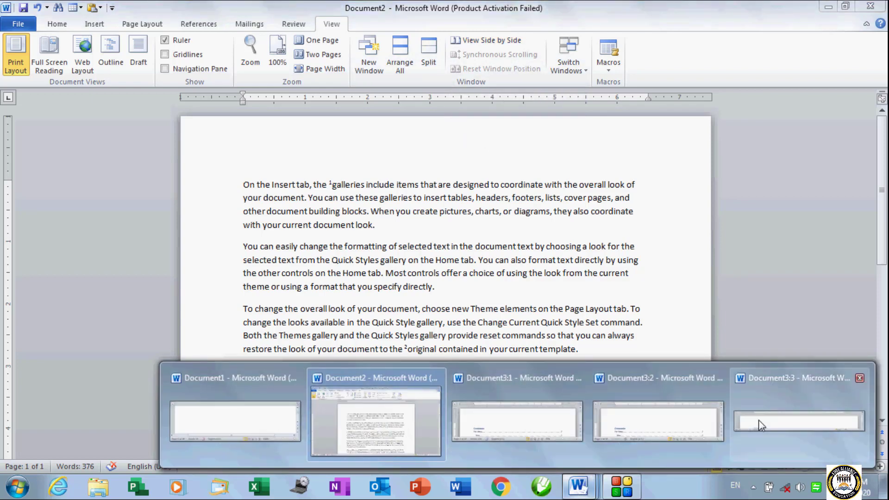
{"action": "left_click", "coordinate": [371, 430]}
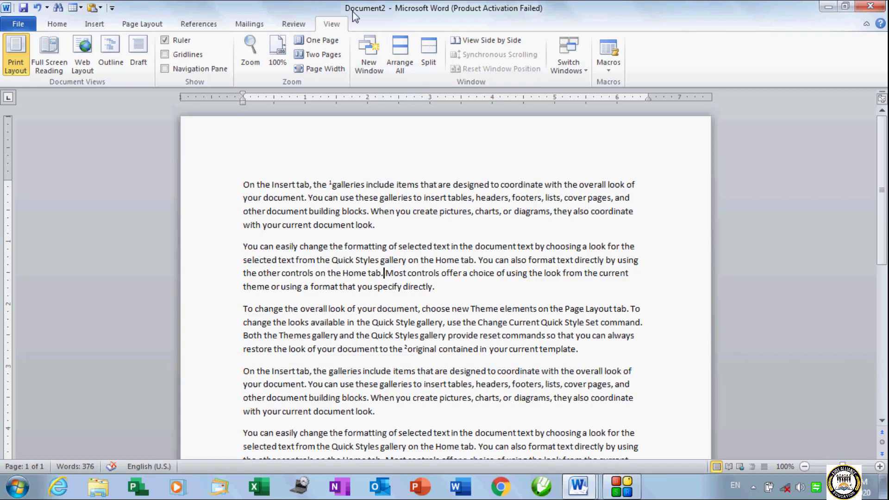
{"action": "left_click", "coordinate": [500, 45]}
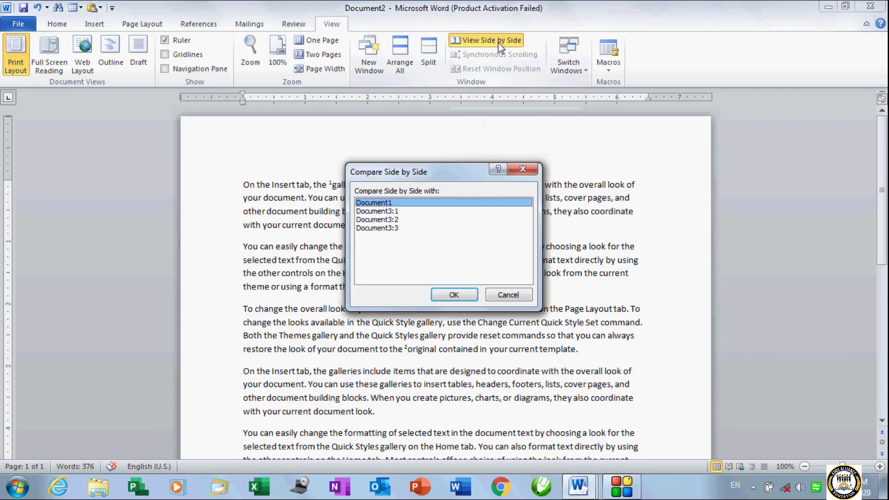
{"action": "left_click_drag", "start_coordinate": [447, 177], "coordinate": [470, 162]}
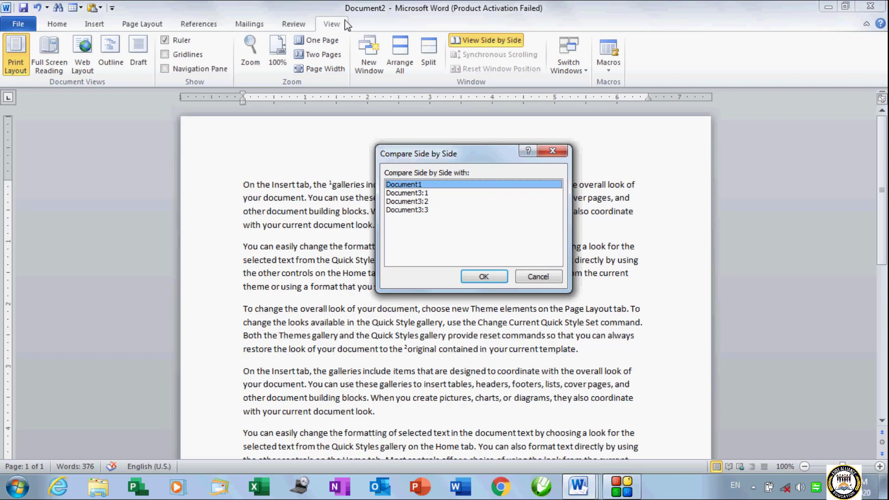
{"action": "left_click", "coordinate": [405, 193]}
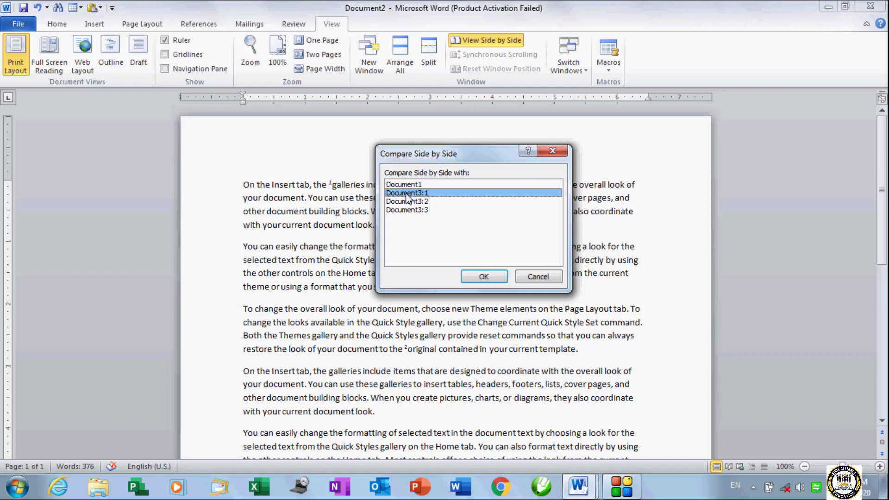
{"action": "left_click", "coordinate": [472, 278]}
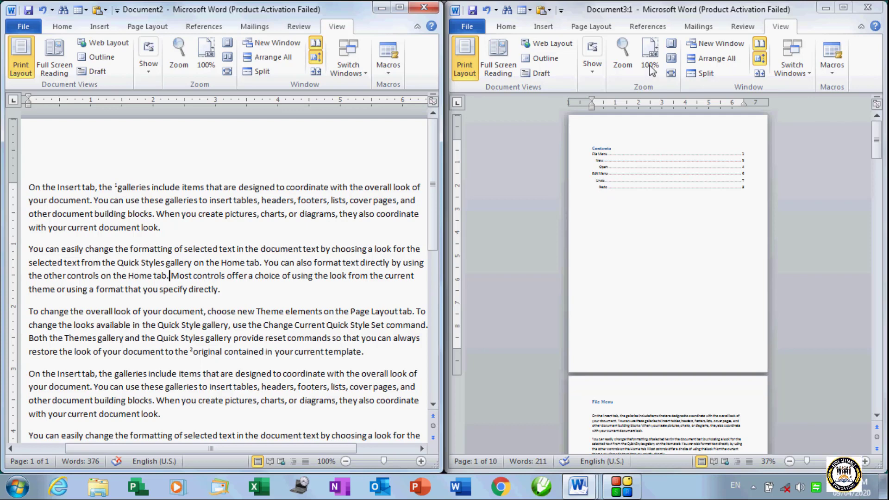
{"action": "left_click", "coordinate": [652, 91]}
{"action": "left_click", "coordinate": [650, 58]}
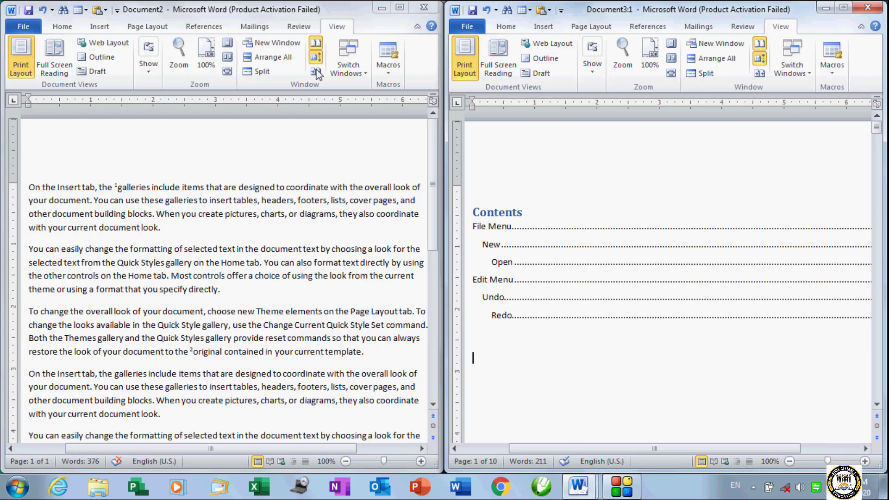
Scroll Document2 down and back up to check the synchronous scrolling of both side-by-side windows.
{"action": "left_click", "coordinate": [318, 131]}
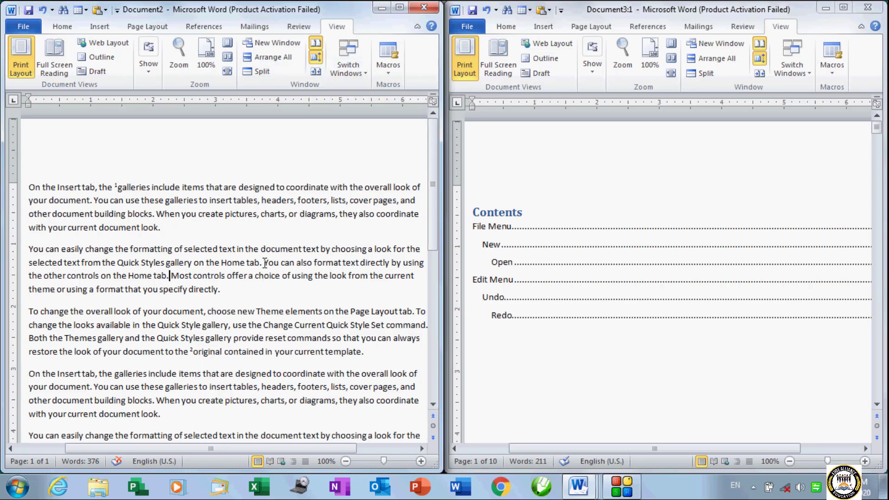
{"action": "left_click", "coordinate": [239, 229]}
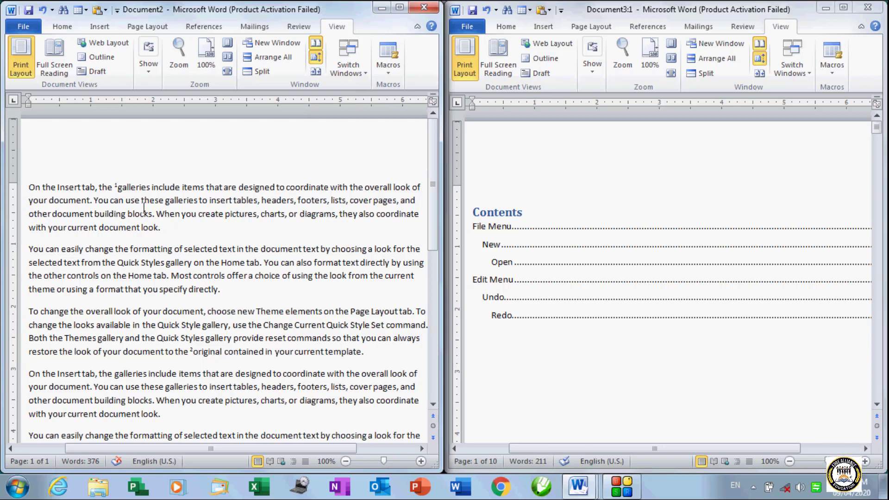
{"action": "left_click", "coordinate": [142, 203]}
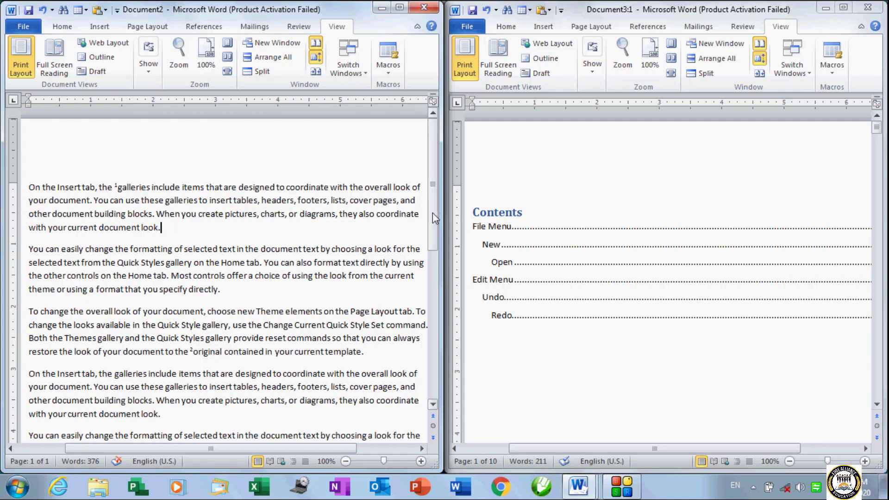
{"action": "scroll", "coordinate": [406, 268], "scroll_direction": "down", "scroll_amount": 4}
{"action": "scroll", "coordinate": [403, 272], "scroll_direction": "down", "scroll_amount": 3}
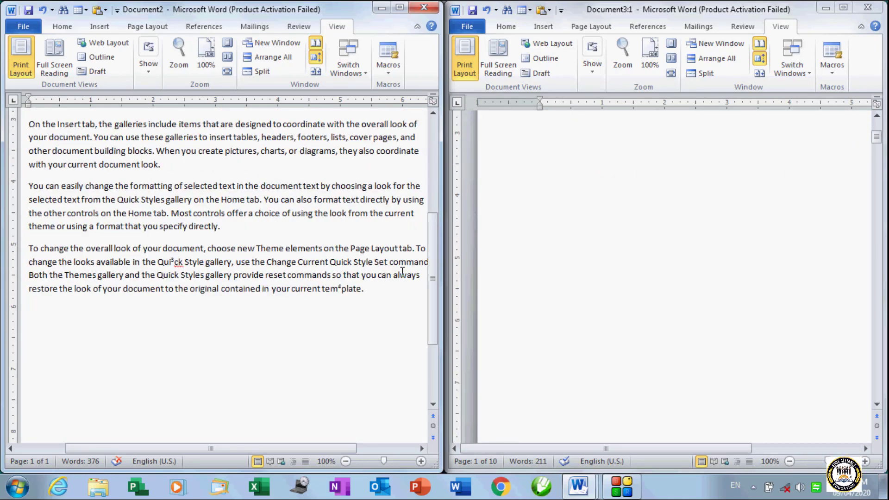
{"action": "scroll", "coordinate": [402, 272], "scroll_direction": "down", "scroll_amount": 3}
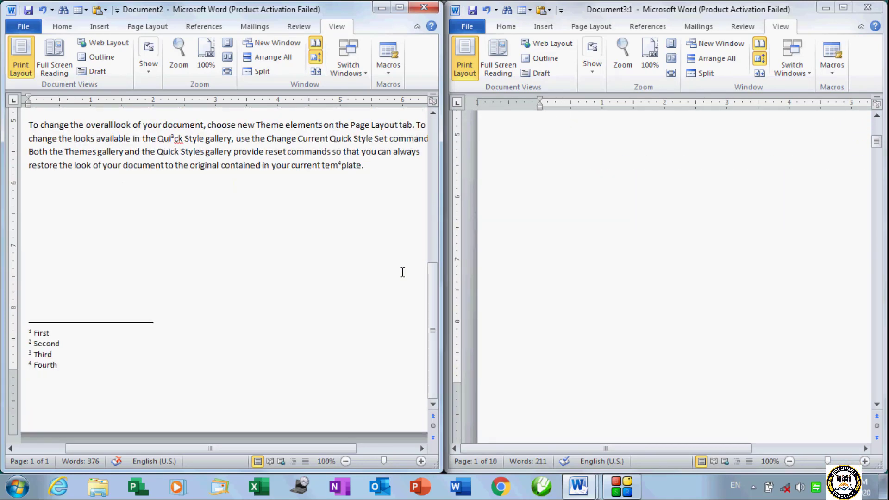
{"action": "scroll", "coordinate": [403, 273], "scroll_direction": "up", "scroll_amount": 8}
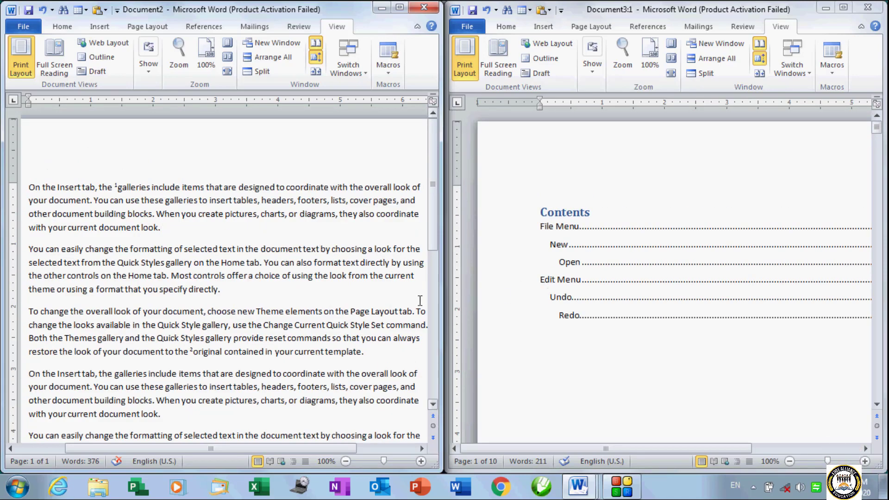
{"action": "scroll", "coordinate": [415, 302], "scroll_direction": "down", "scroll_amount": 4}
{"action": "scroll", "coordinate": [416, 302], "scroll_direction": "up", "scroll_amount": 4}
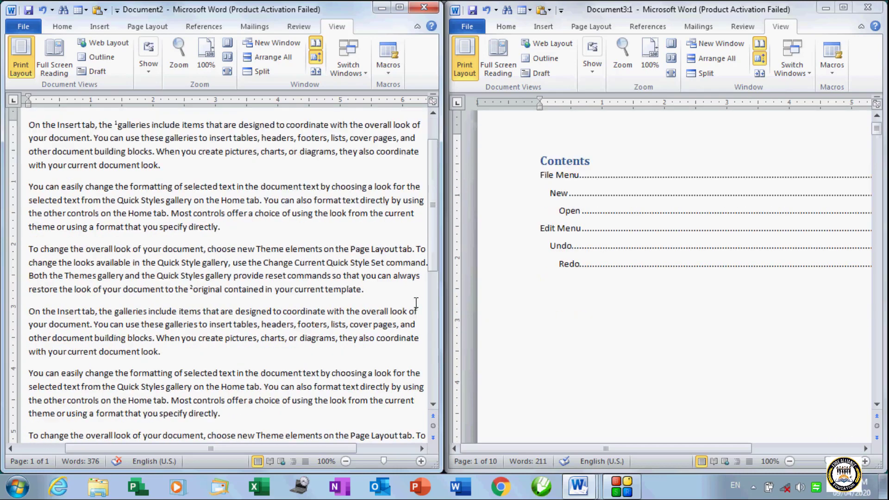
Turn off synchronous scrolling and scroll Document2 on its own, returning to its beginning.
{"action": "left_click", "coordinate": [316, 57]}
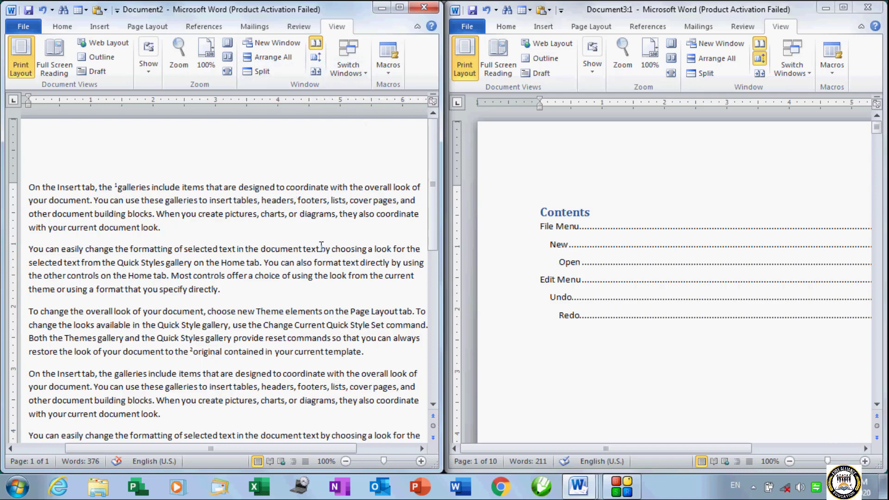
{"action": "scroll", "coordinate": [322, 246], "scroll_direction": "down", "scroll_amount": 3}
{"action": "scroll", "coordinate": [322, 246], "scroll_direction": "up", "scroll_amount": 3}
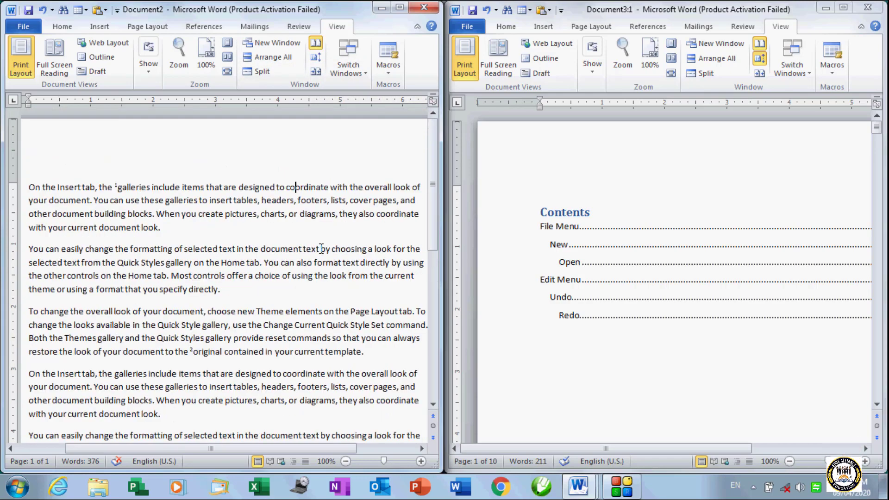
{"action": "scroll", "coordinate": [321, 249], "scroll_direction": "down", "scroll_amount": 6}
{"action": "scroll", "coordinate": [322, 249], "scroll_direction": "up", "scroll_amount": 5}
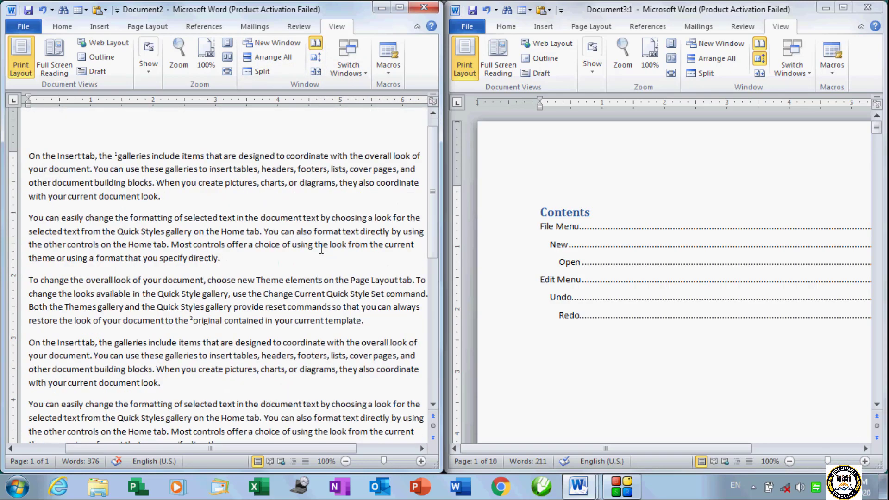
{"action": "scroll", "coordinate": [321, 249], "scroll_direction": "down", "scroll_amount": 1}
{"action": "scroll", "coordinate": [321, 249], "scroll_direction": "up", "scroll_amount": 2}
Scroll Document3:1 independently down to the end of its third page.
{"action": "left_click", "coordinate": [626, 334]}
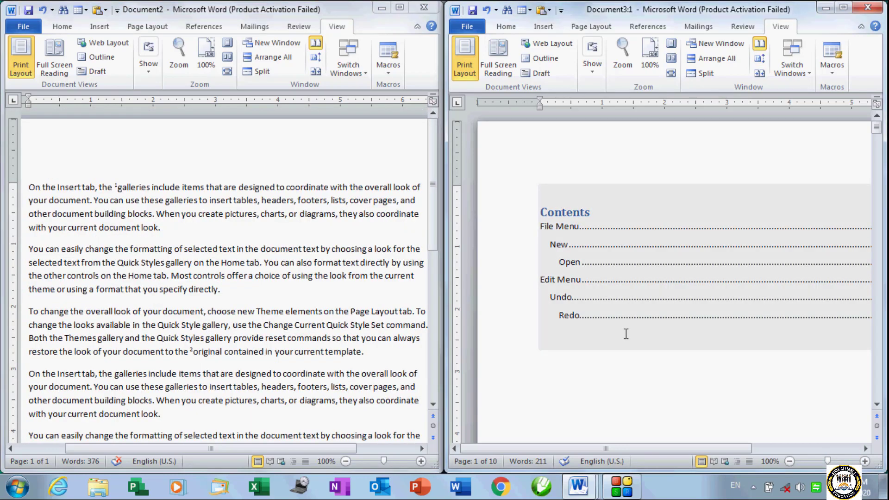
{"action": "scroll", "coordinate": [626, 334], "scroll_direction": "down", "scroll_amount": 15}
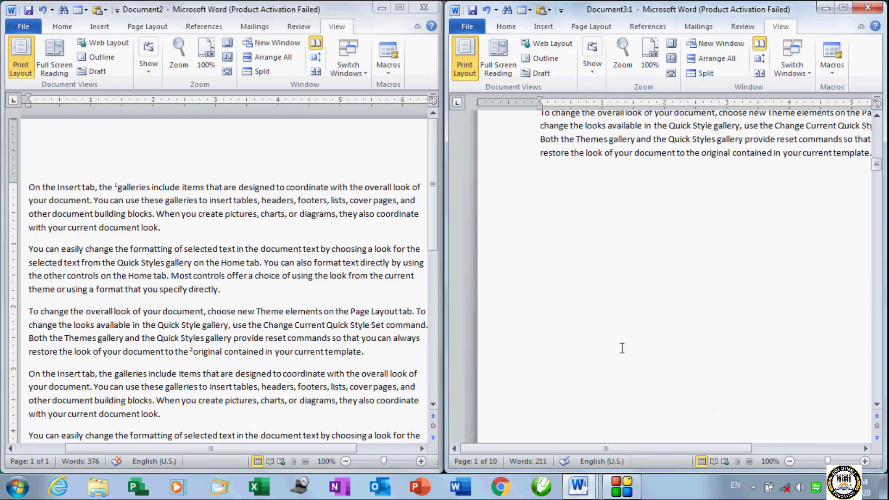
{"action": "scroll", "coordinate": [623, 348], "scroll_direction": "down", "scroll_amount": 10}
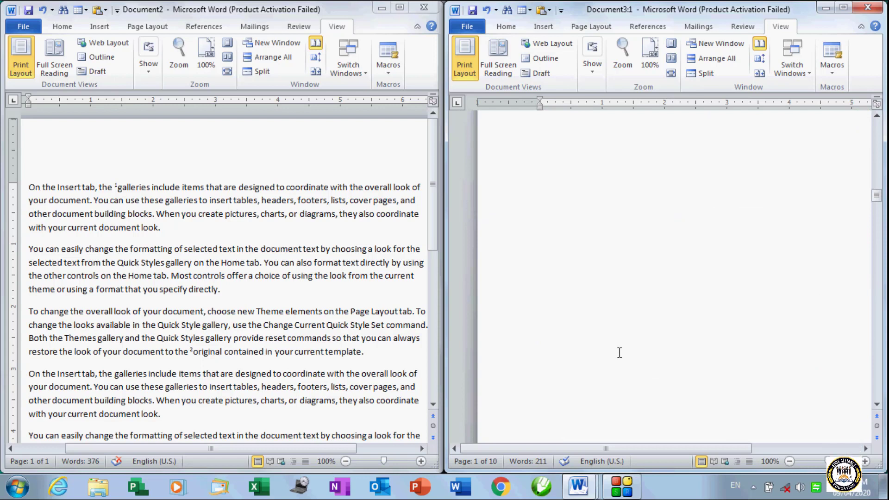
{"action": "scroll", "coordinate": [620, 353], "scroll_direction": "down", "scroll_amount": 3}
Turn synchronous scrolling back on and scroll Document2 to its footnotes and back to the beginning.
{"action": "left_click", "coordinate": [319, 58]}
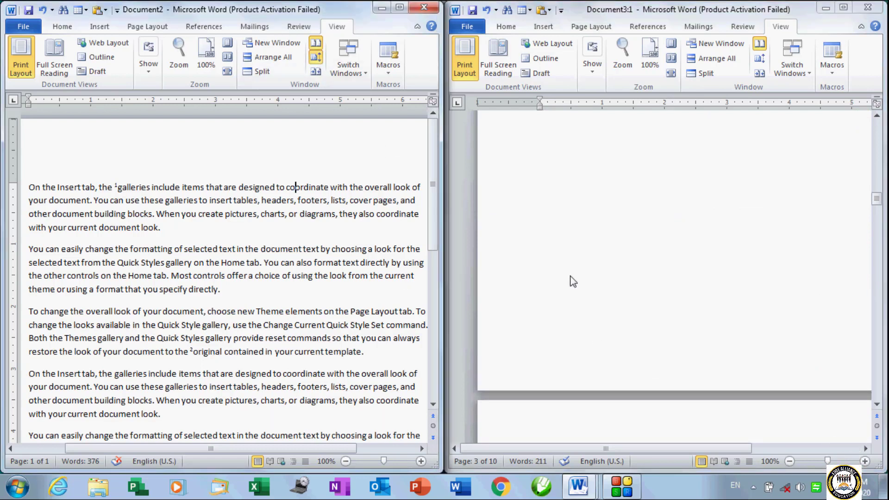
{"action": "scroll", "coordinate": [315, 297], "scroll_direction": "down", "scroll_amount": 12}
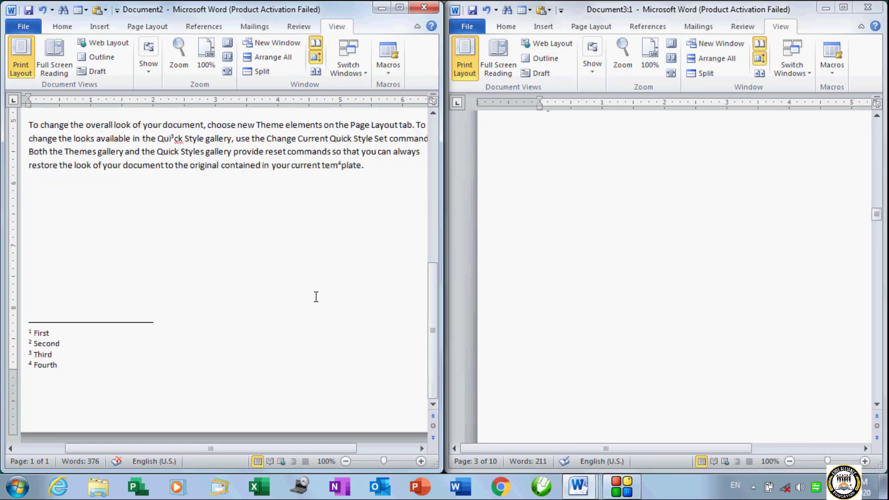
{"action": "scroll", "coordinate": [316, 297], "scroll_direction": "up", "scroll_amount": 12}
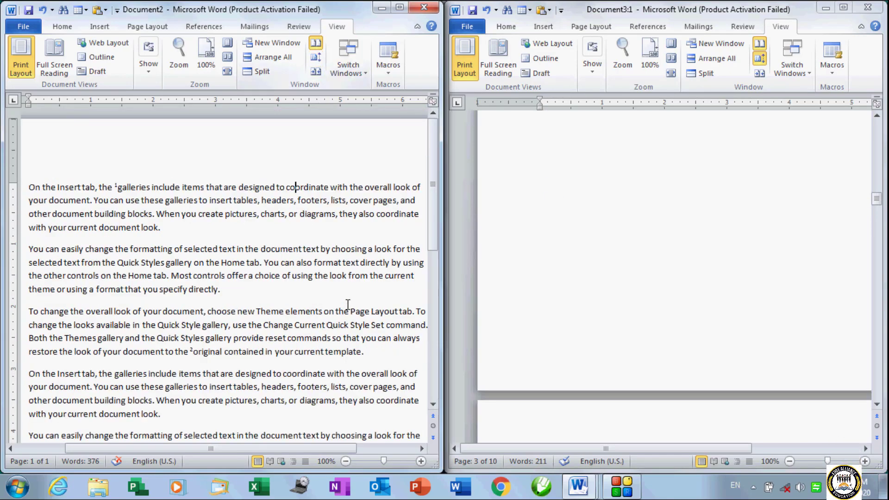
{"action": "scroll", "coordinate": [348, 304], "scroll_direction": "down", "scroll_amount": 5}
{"action": "scroll", "coordinate": [348, 307], "scroll_direction": "up", "scroll_amount": 5}
Scroll Document3:1 back to its Contents page and make Document2 the active window.
{"action": "left_click", "coordinate": [621, 294]}
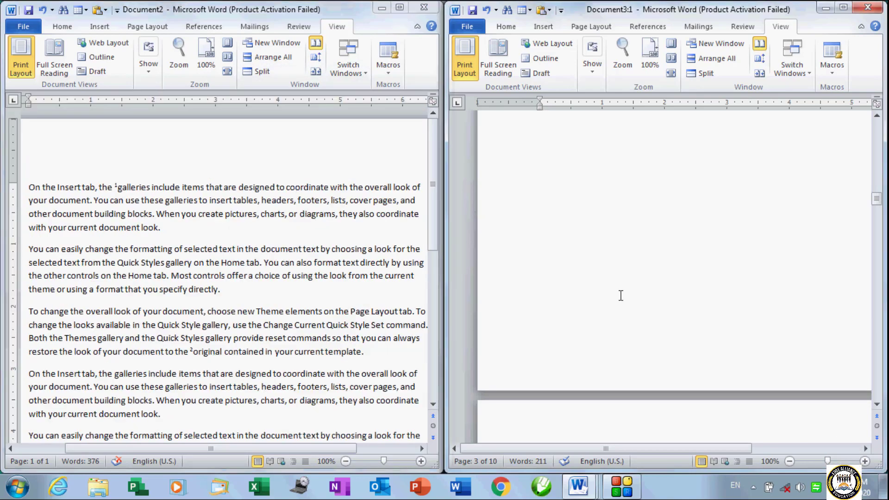
{"action": "scroll", "coordinate": [621, 295], "scroll_direction": "up", "scroll_amount": 10}
{"action": "scroll", "coordinate": [621, 297], "scroll_direction": "up", "scroll_amount": 10}
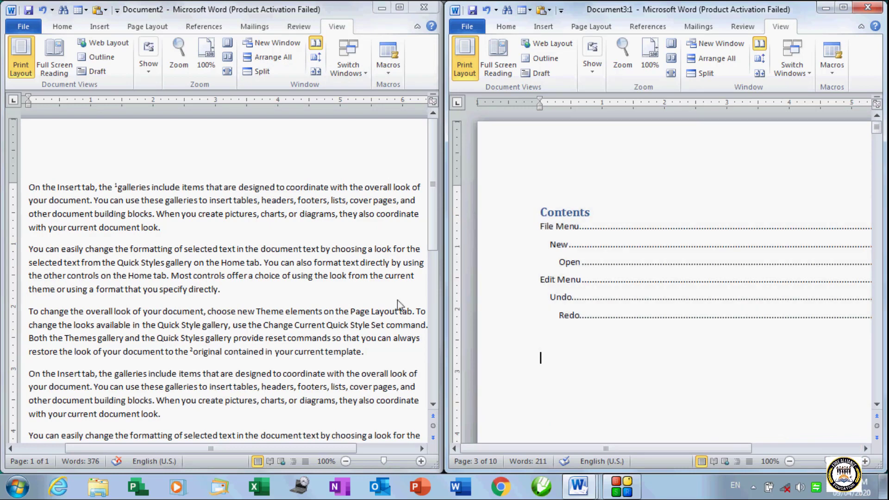
{"action": "left_click", "coordinate": [295, 188]}
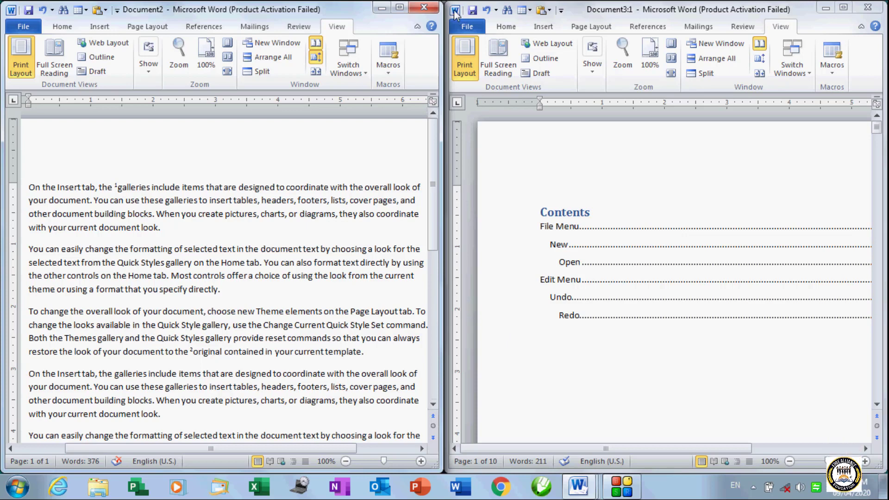
Move and resize the Document2 and Document3:1 windows, restoring the equal side-by-side layout with Reset Window Position.
{"action": "left_click_drag", "start_coordinate": [453, 1], "coordinate": [512, 218]}
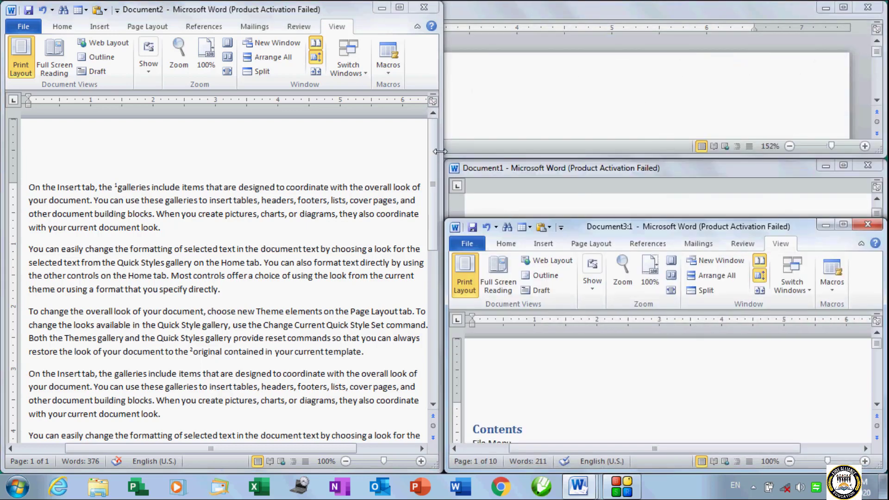
{"action": "left_click_drag", "start_coordinate": [442, 155], "coordinate": [298, 158]}
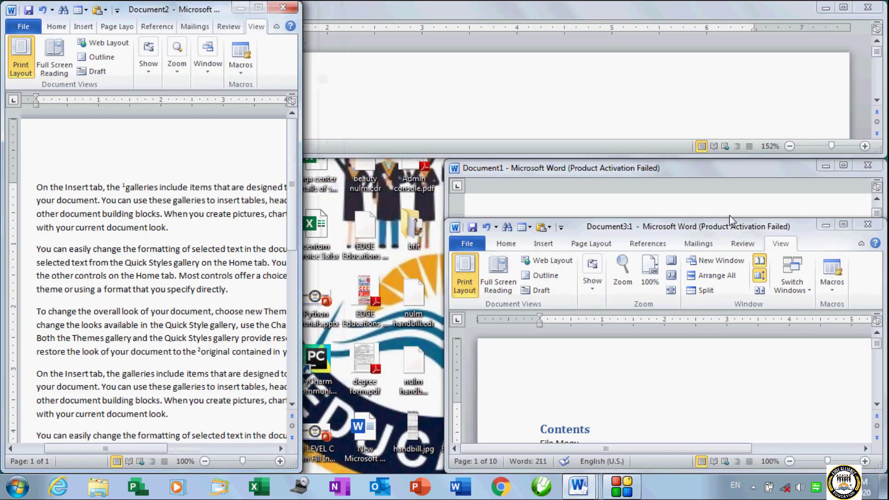
{"action": "left_click_drag", "start_coordinate": [591, 226], "coordinate": [541, 236]}
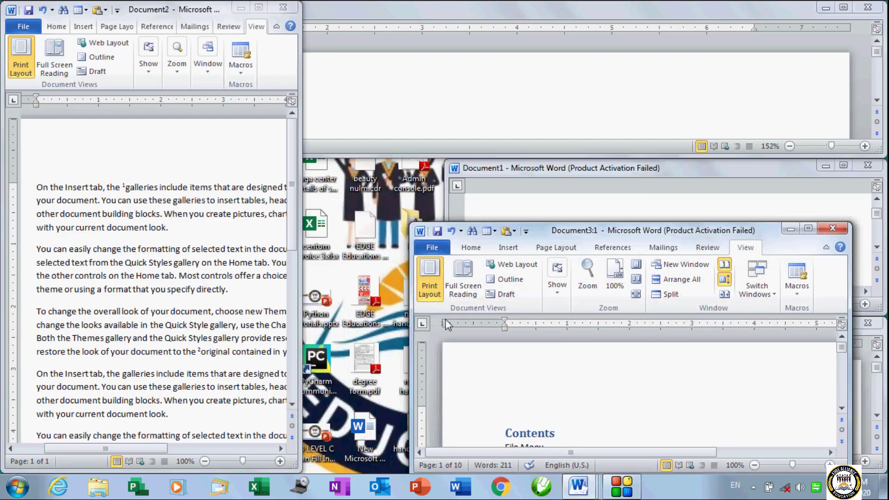
{"action": "left_click", "coordinate": [726, 297]}
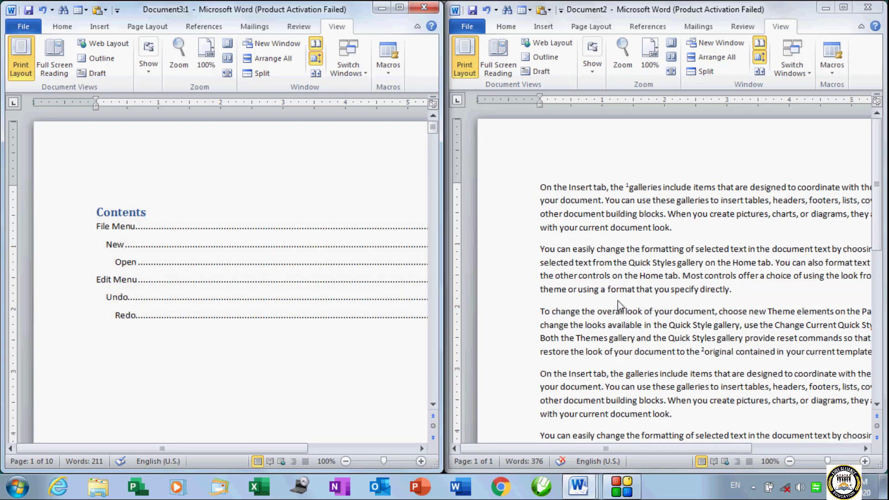
{"action": "left_click_drag", "start_coordinate": [443, 252], "coordinate": [390, 244]}
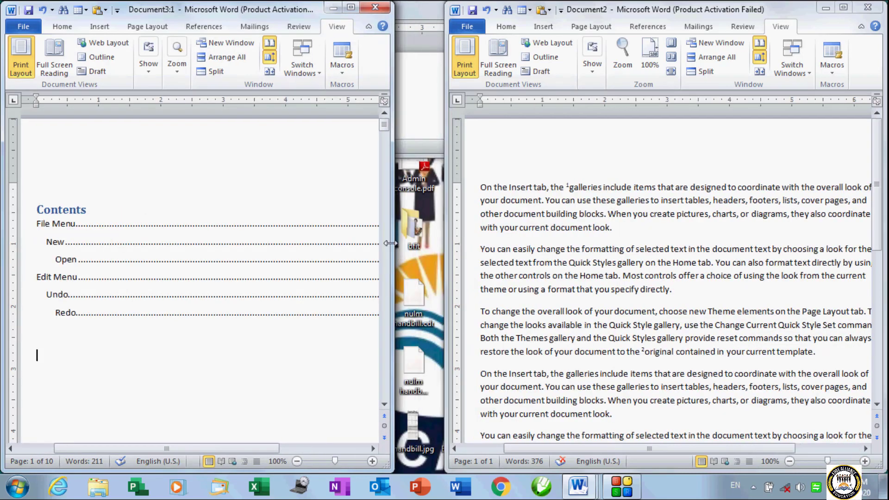
{"action": "left_click", "coordinate": [270, 73]}
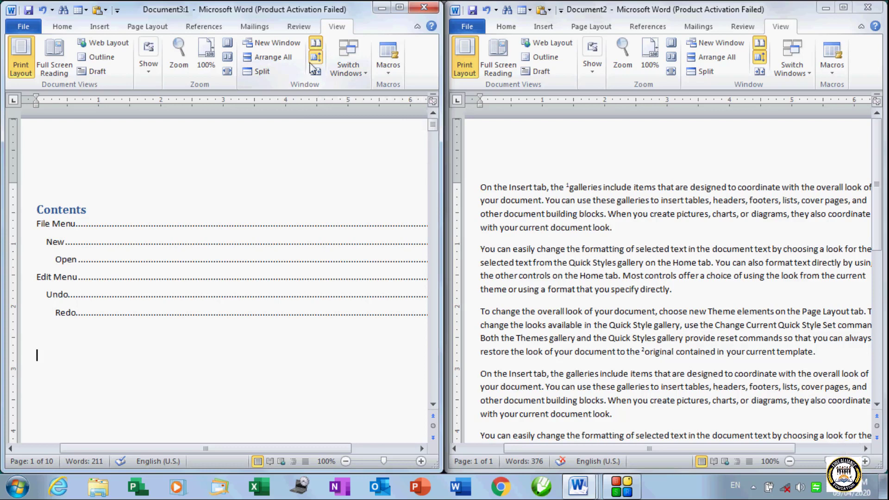
Leave the side-by-side view for a maximized Document2, use Switch Windows to show Document1, and return to Document2.
{"action": "left_click", "coordinate": [416, 8]}
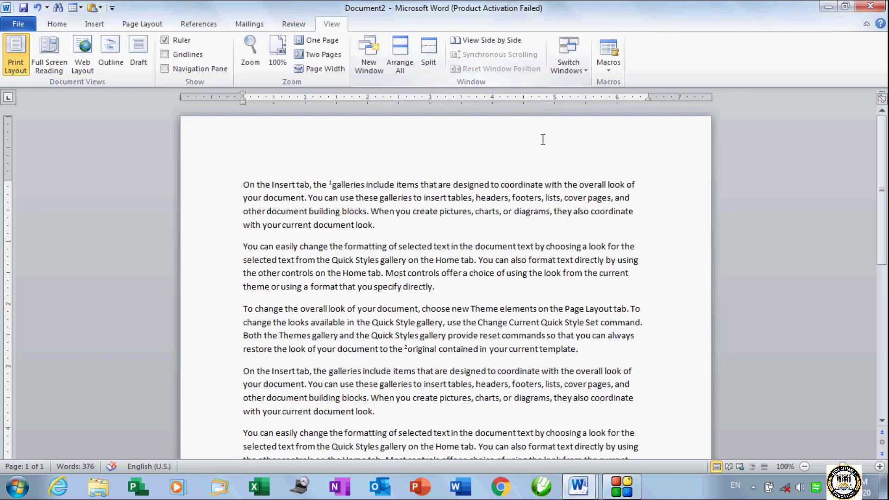
{"action": "left_click", "coordinate": [563, 73]}
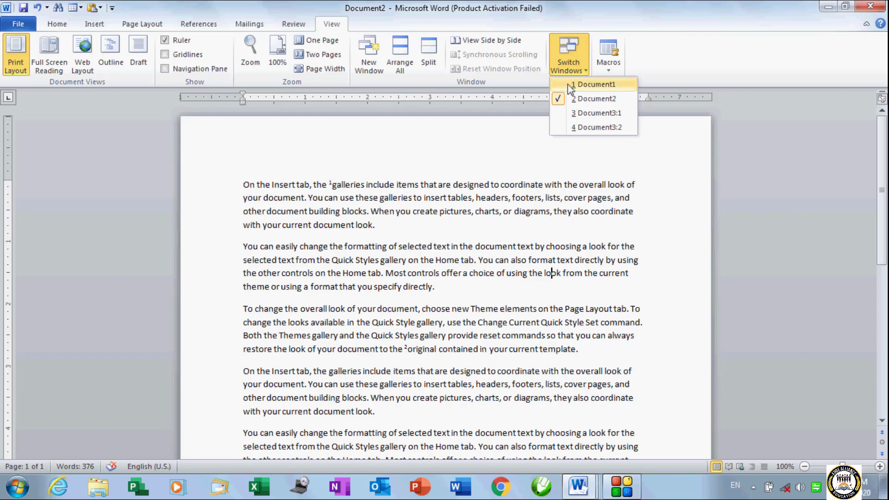
{"action": "left_click", "coordinate": [569, 87]}
{"action": "left_click", "coordinate": [570, 71]}
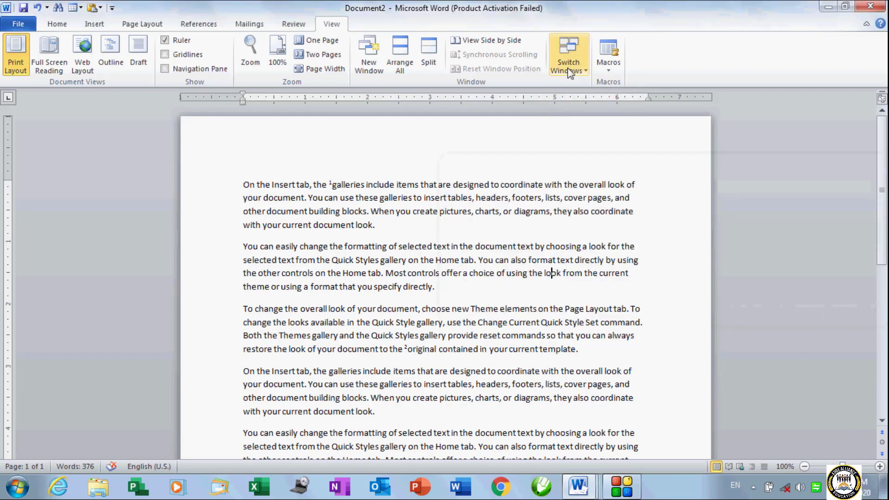
Use Switch Windows to show Document3:1 and Document3:2 in turn, returning to Document2 after each.
{"action": "left_click", "coordinate": [569, 72]}
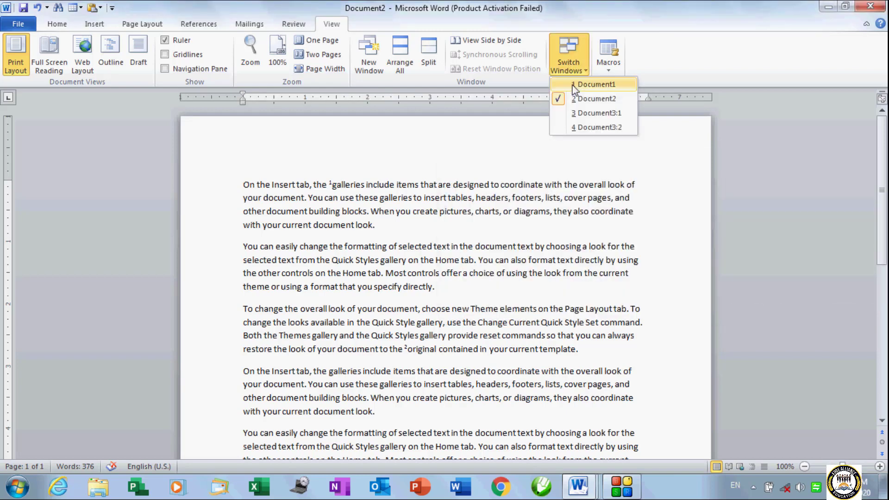
{"action": "left_click", "coordinate": [561, 114]}
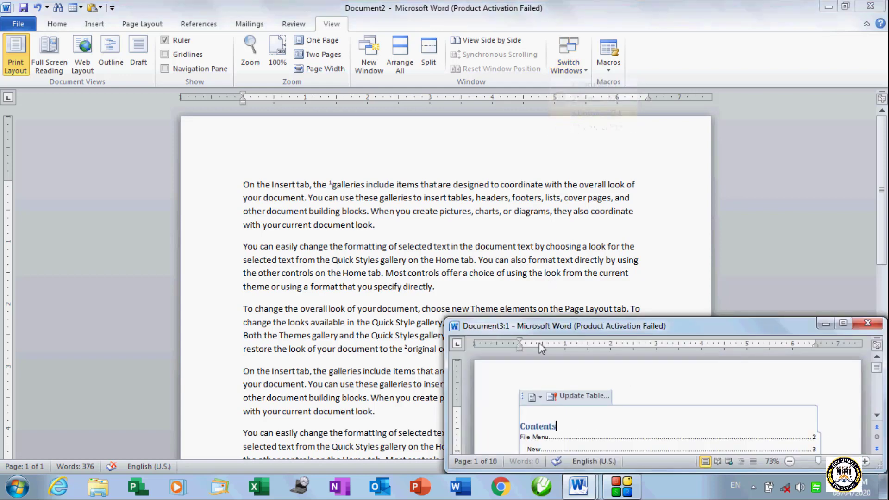
{"action": "left_click", "coordinate": [643, 109]}
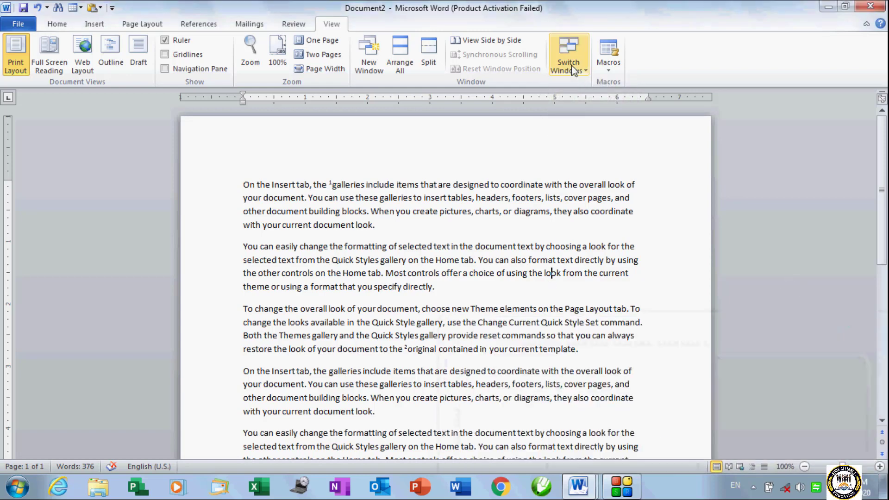
{"action": "left_click", "coordinate": [563, 67]}
{"action": "left_click", "coordinate": [593, 127]}
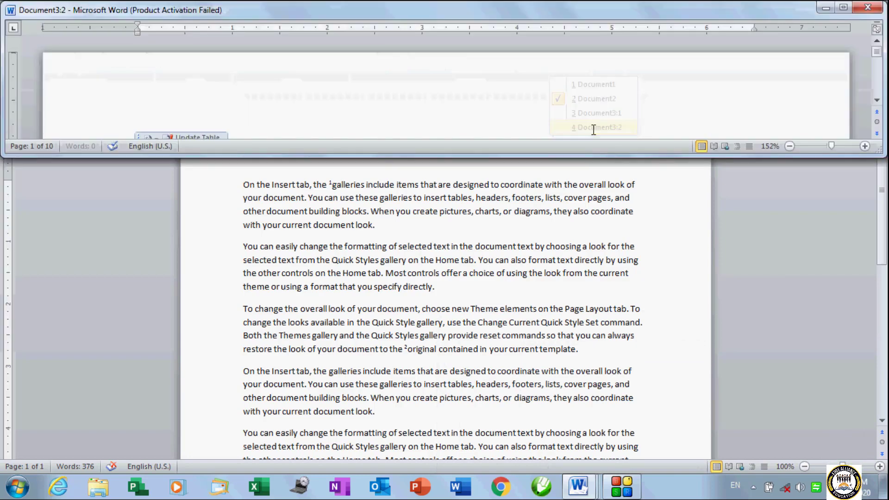
{"action": "left_click", "coordinate": [661, 185]}
Switch from Document2 to Document3:1 with Switch Windows and maximize its window.
{"action": "left_click", "coordinate": [563, 68]}
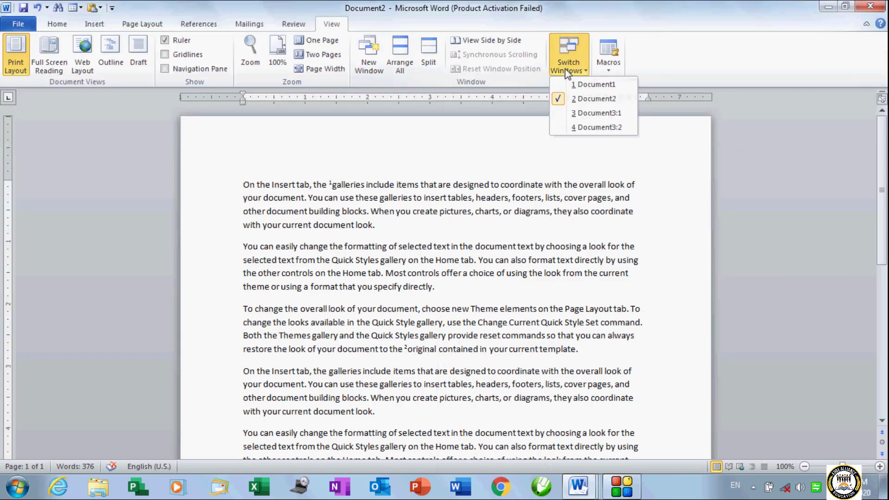
{"action": "left_click", "coordinate": [601, 118]}
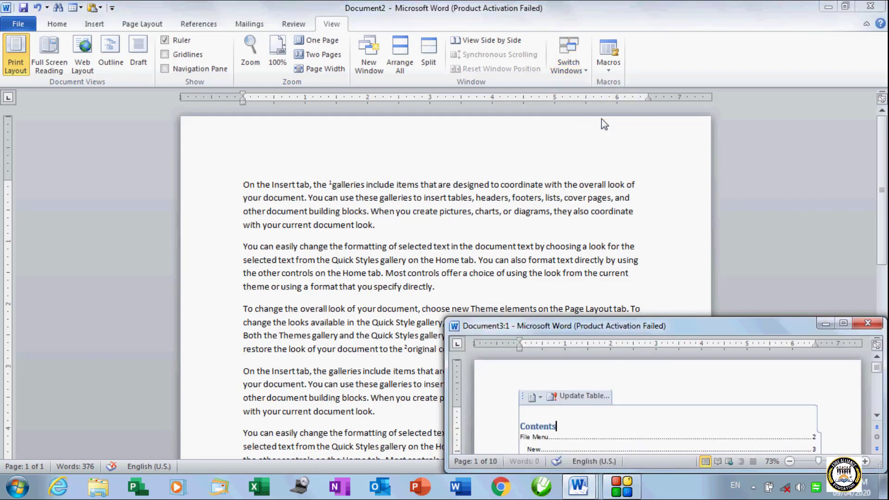
{"action": "left_click", "coordinate": [844, 323]}
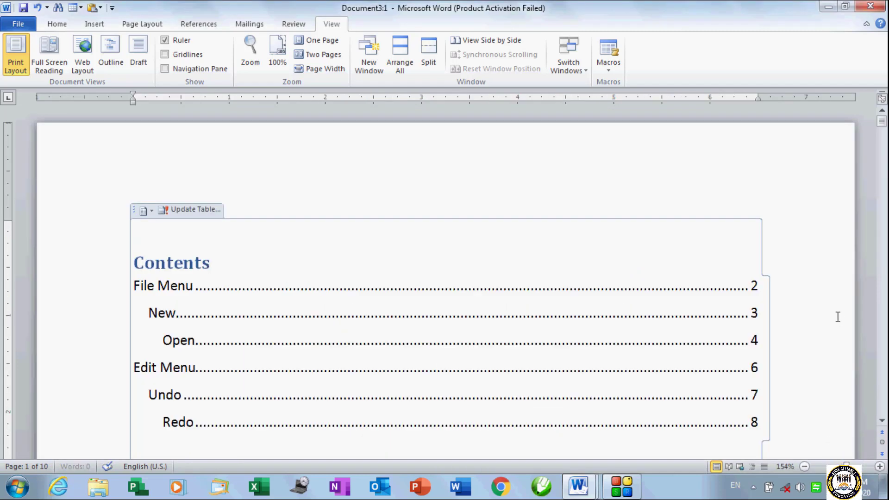
Switch to Document1 with Switch Windows, maximize its window and show its Contents page.
{"action": "left_click", "coordinate": [568, 65]}
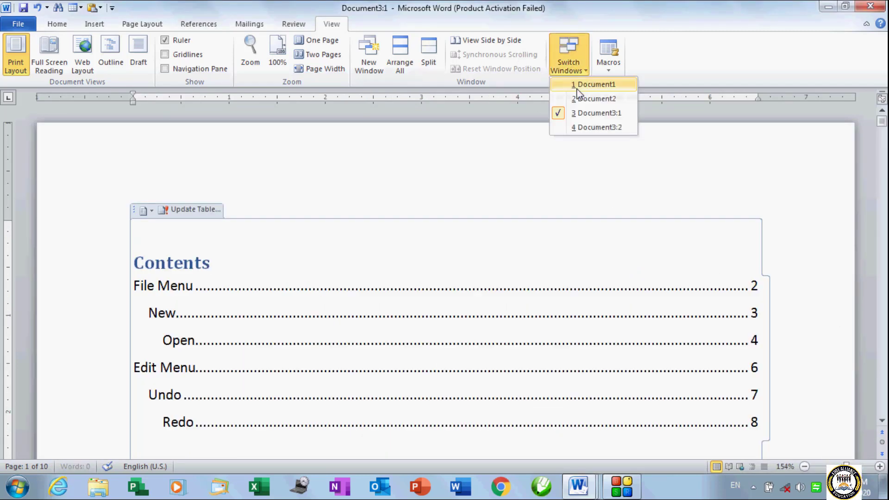
{"action": "left_click", "coordinate": [578, 88]}
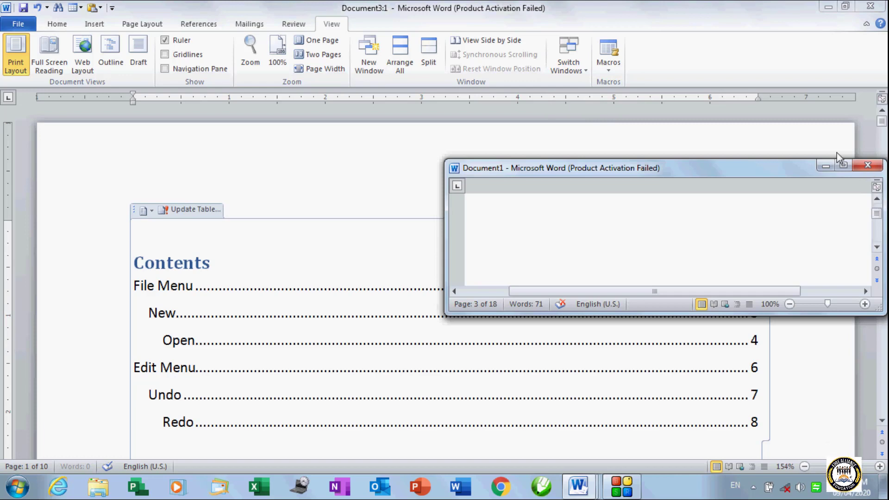
{"action": "left_click", "coordinate": [842, 167]}
{"action": "scroll", "coordinate": [493, 264], "scroll_direction": "down", "scroll_amount": 6}
{"action": "scroll", "coordinate": [492, 266], "scroll_direction": "up", "scroll_amount": 8}
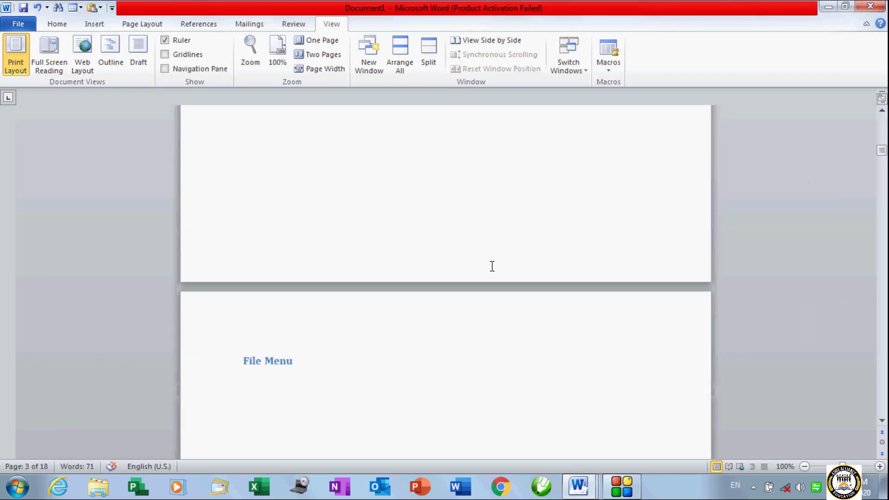
{"action": "scroll", "coordinate": [222, 330], "scroll_direction": "up", "scroll_amount": 6}
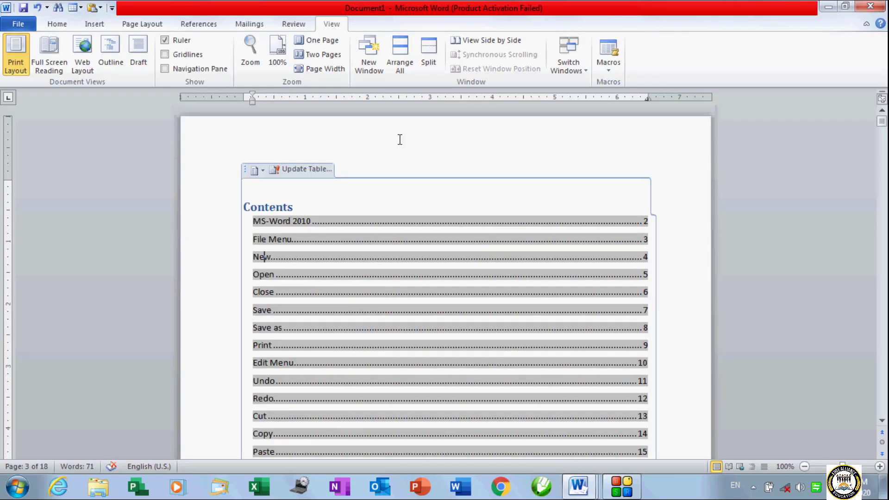
{"action": "left_click", "coordinate": [558, 74]}
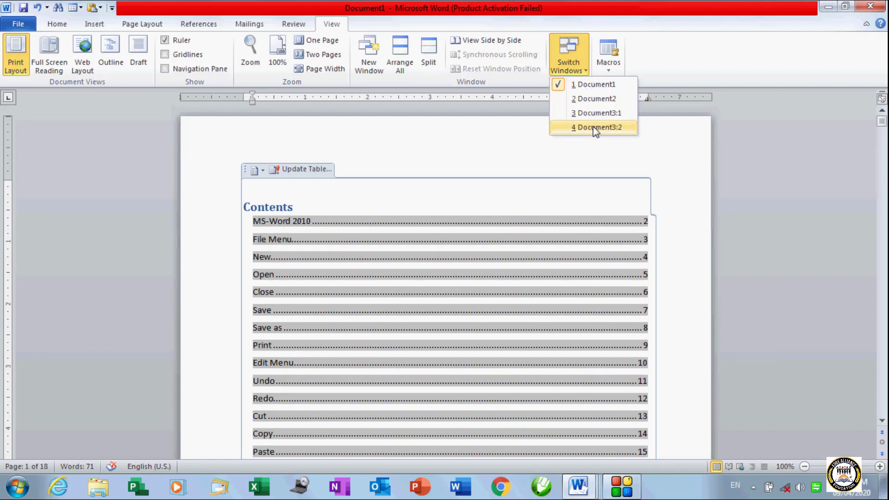
{"action": "left_click", "coordinate": [470, 114]}
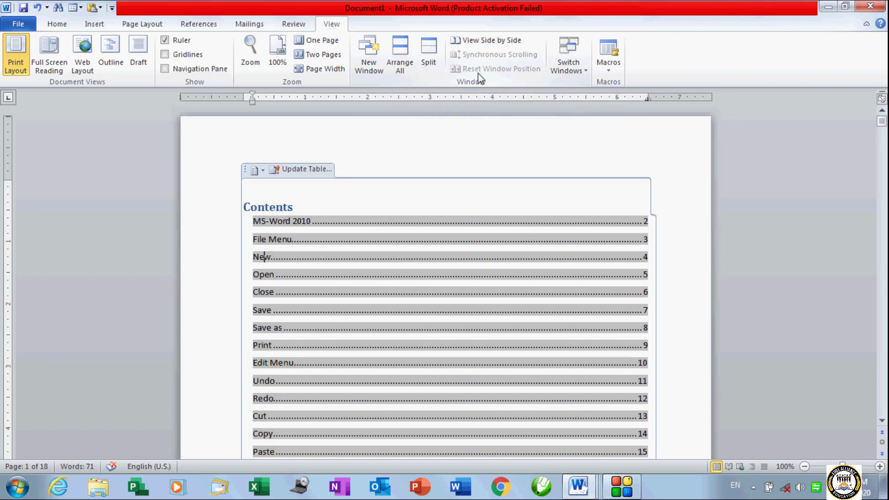
{"action": "left_click", "coordinate": [564, 65]}
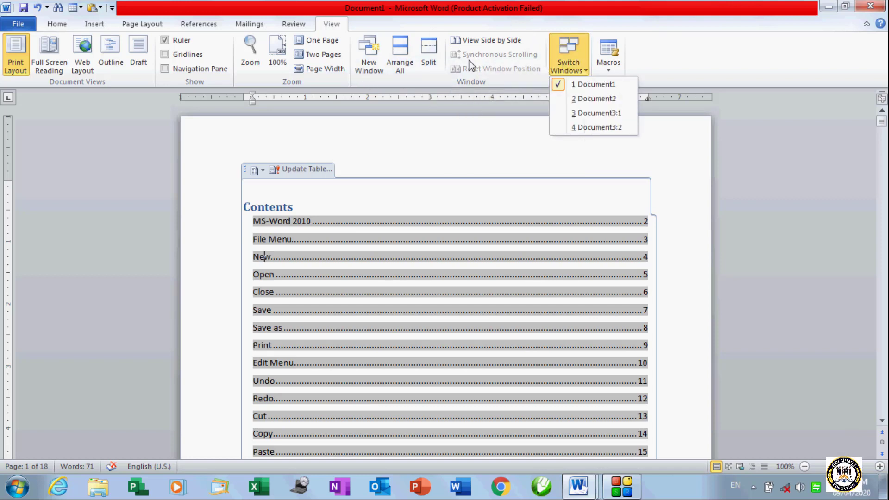
{"action": "left_click", "coordinate": [436, 135]}
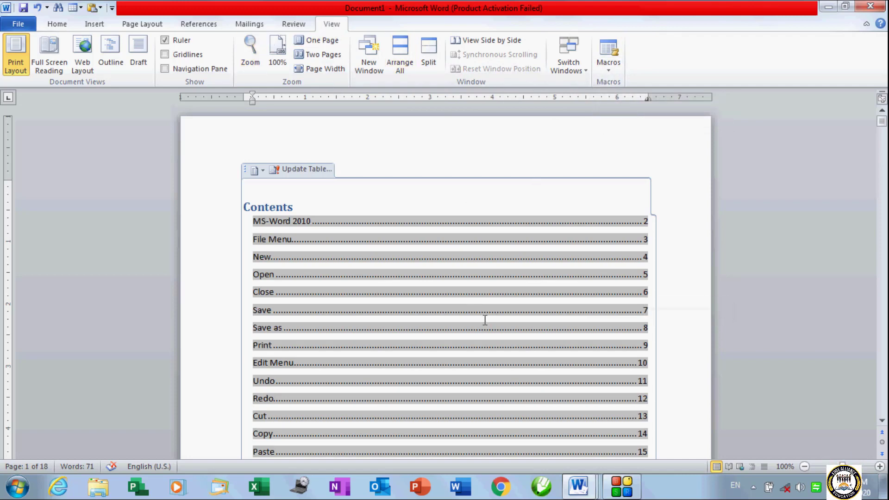
{"action": "scroll", "coordinate": [486, 320], "scroll_direction": "down", "scroll_amount": 10}
{"action": "scroll", "coordinate": [488, 319], "scroll_direction": "up", "scroll_amount": 10}
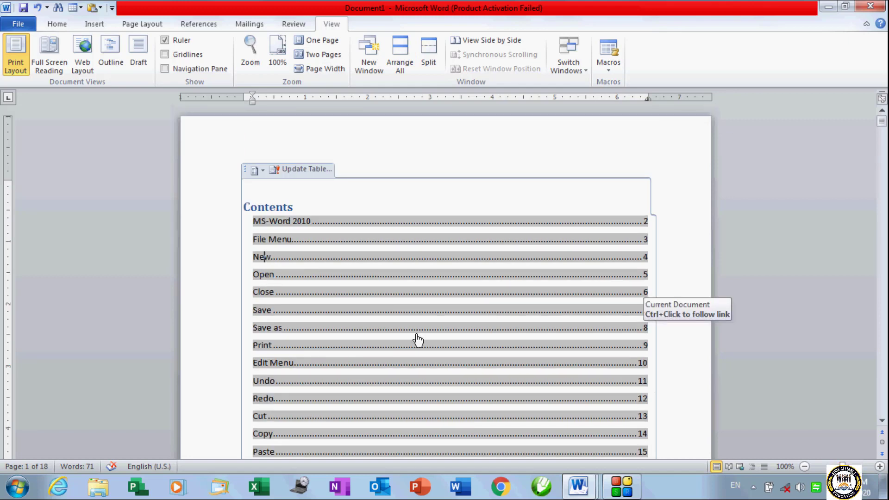
Create a new blank document and start recording a macro named Edge, stored in All Documents (Normal.dotm).
{"action": "key", "text": "ctrl+n"}
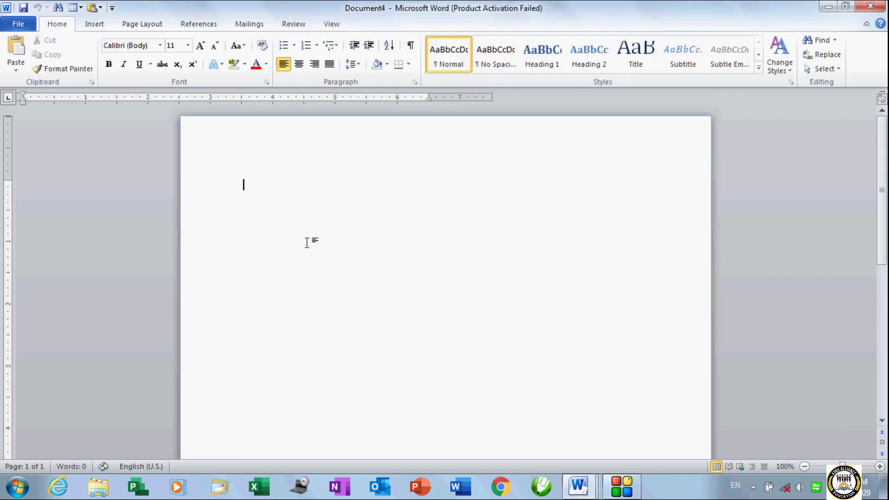
{"action": "left_click", "coordinate": [339, 26]}
{"action": "left_click", "coordinate": [612, 71]}
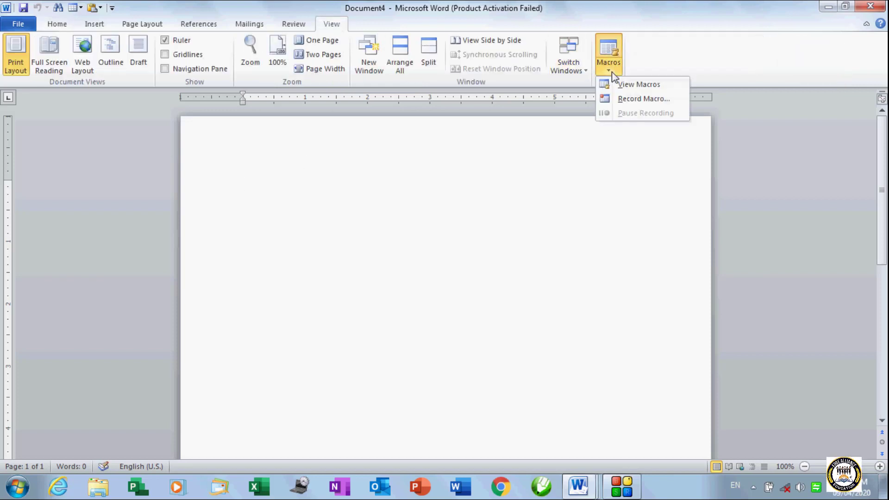
{"action": "left_click", "coordinate": [618, 102]}
{"action": "key", "text": "BackSpace"}
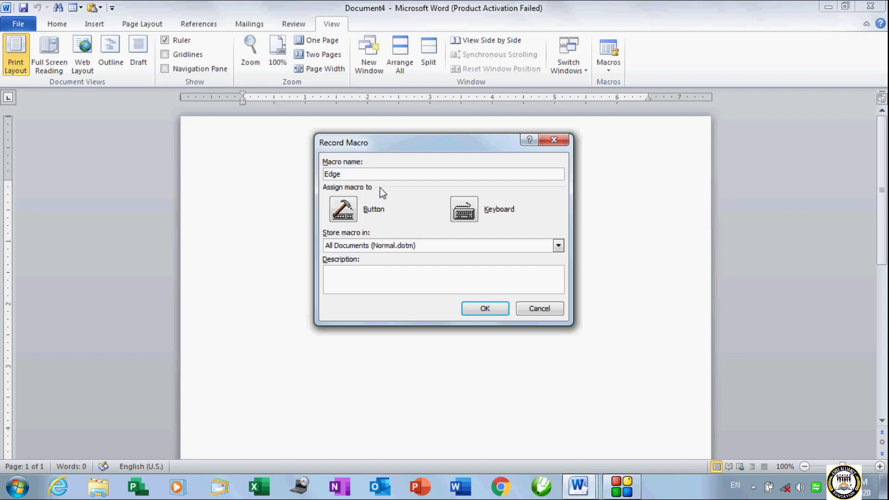
{"action": "left_click", "coordinate": [499, 307]}
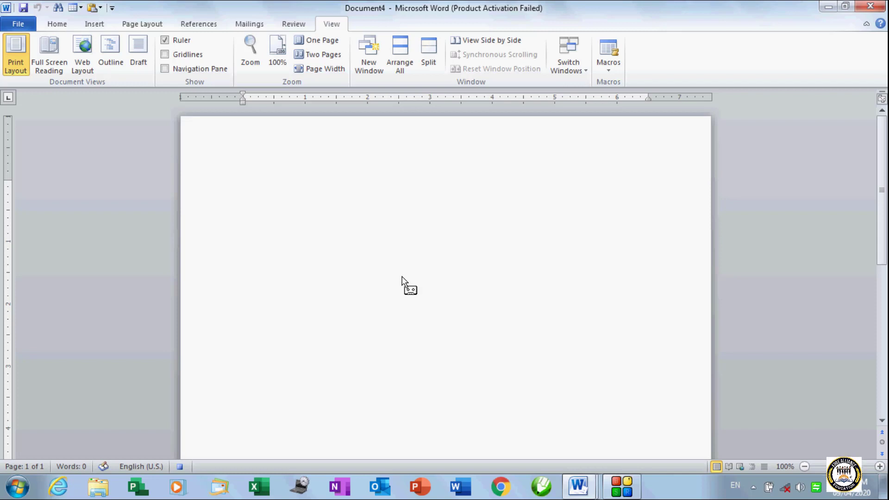
Try twice to generate sample text with =rand() in the blank document, clearing the page after each attempt.
{"action": "type", "text": "=rand("}
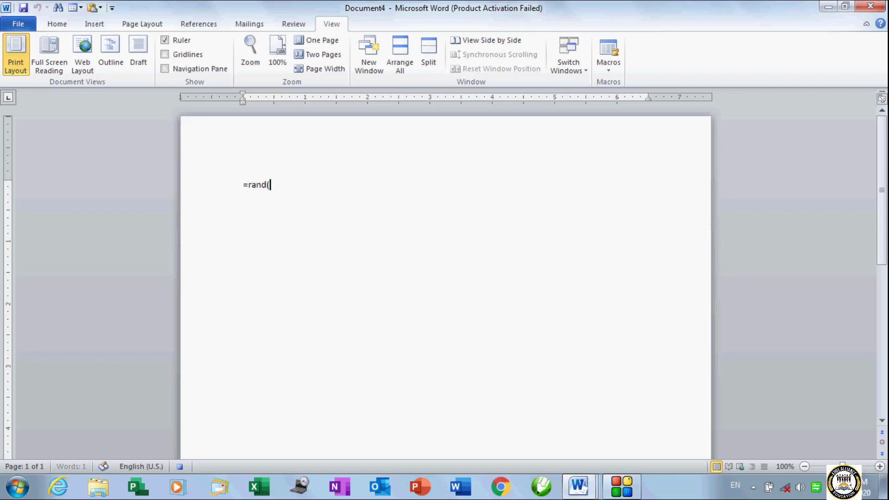
{"action": "type", "text": ")"}
{"action": "key", "text": "Return"}
{"action": "key", "text": "Return"}
{"action": "key", "text": "ctrl+a"}
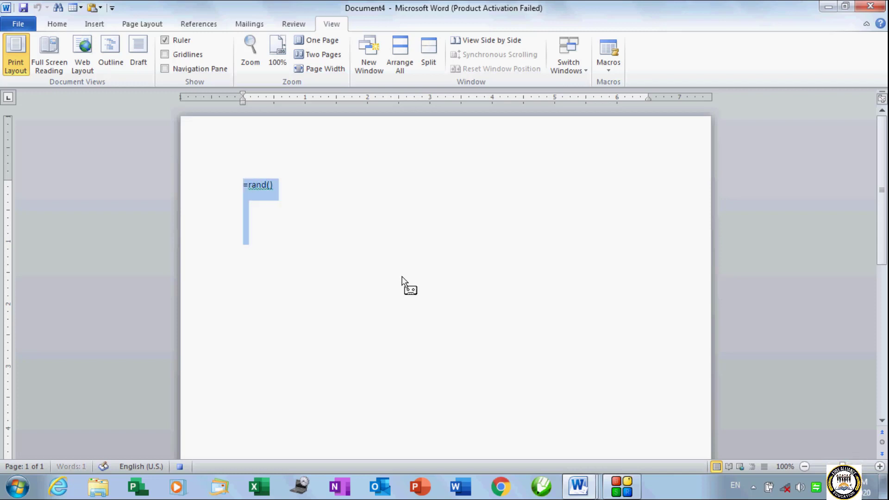
{"action": "key", "text": "Delete"}
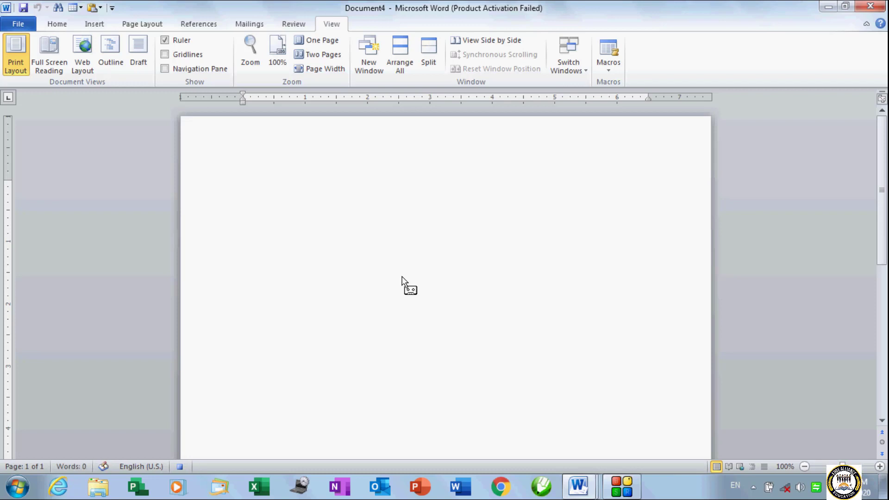
{"action": "type", "text": "=rand()"}
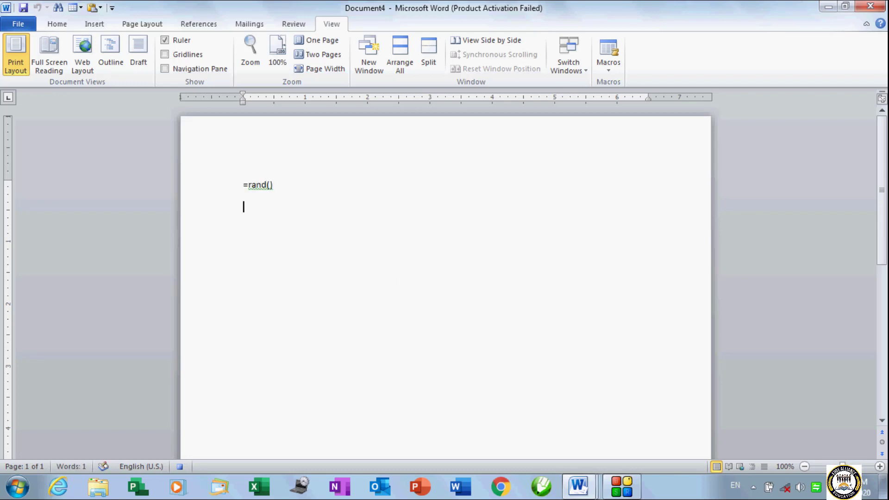
{"action": "key", "text": "ctrl+a"}
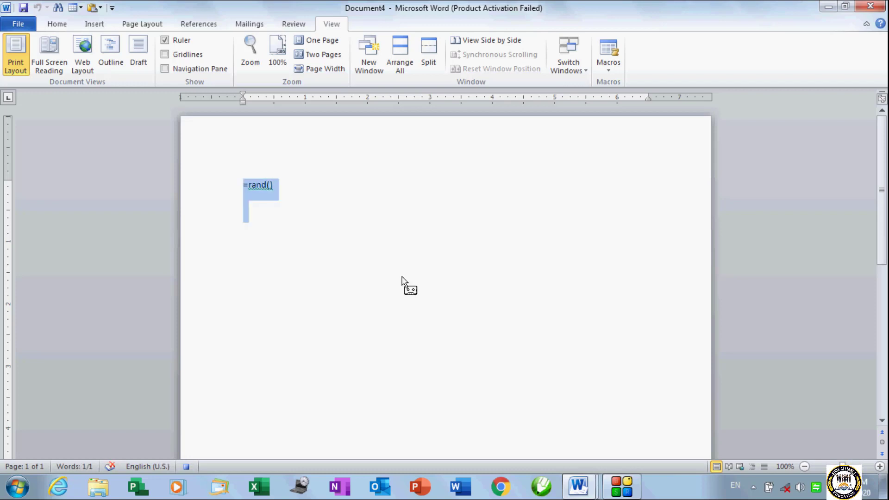
{"action": "key", "text": "Delete"}
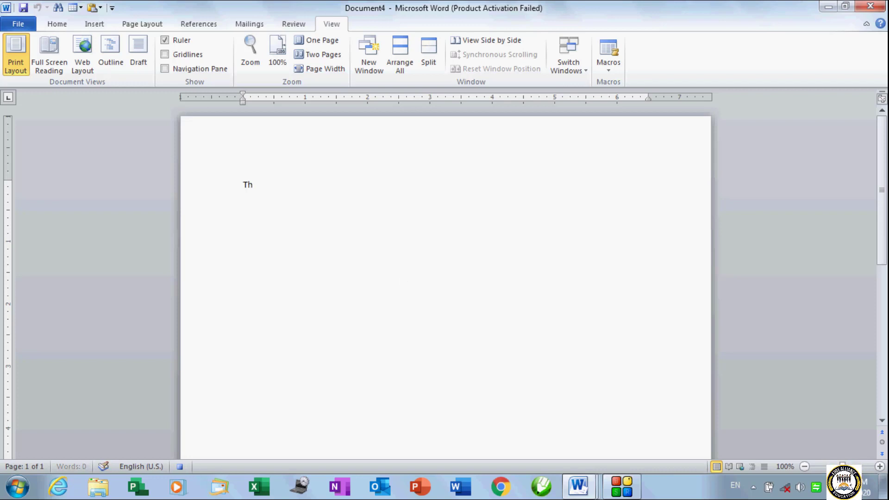
Enter the line "This is edge educations" followed by the institute's locality, city and state while the macro records.
{"action": "type", "text": "This is edge educa"}
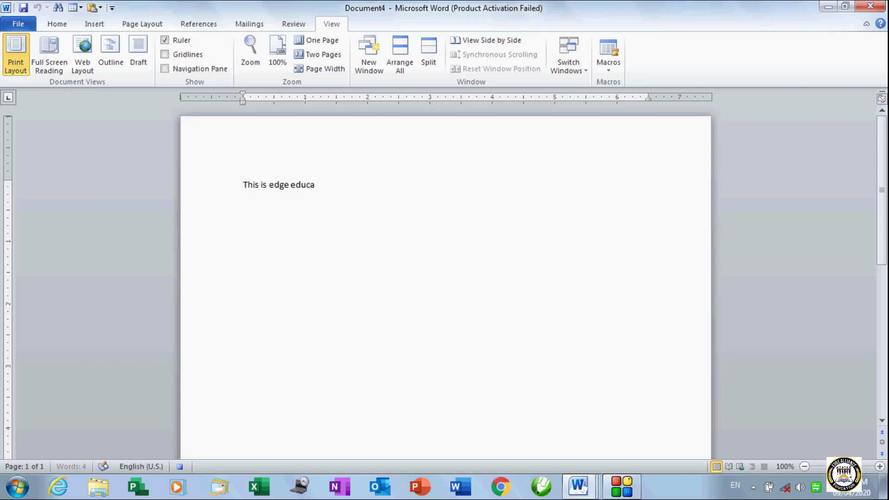
{"action": "type", "text": "tions"}
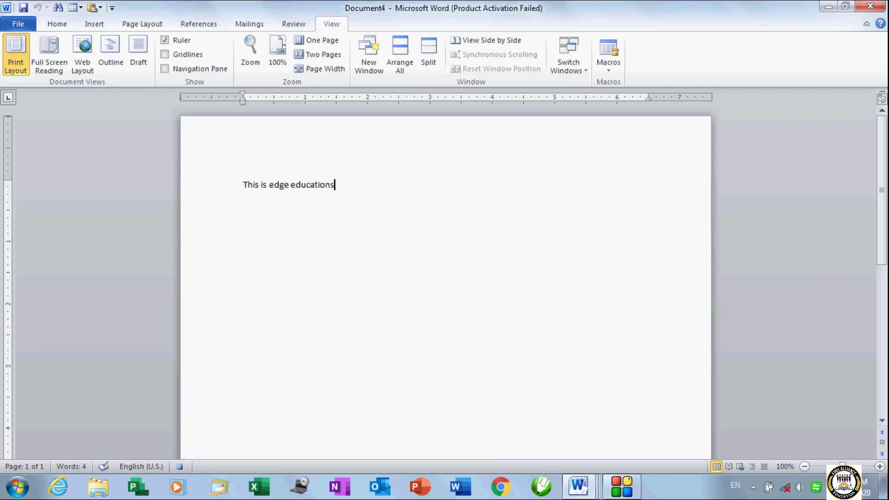
{"action": "type", "text": "Raje"}
{"action": "key", "text": "BackSpace"}
{"action": "type", "text": "Rajendra"}
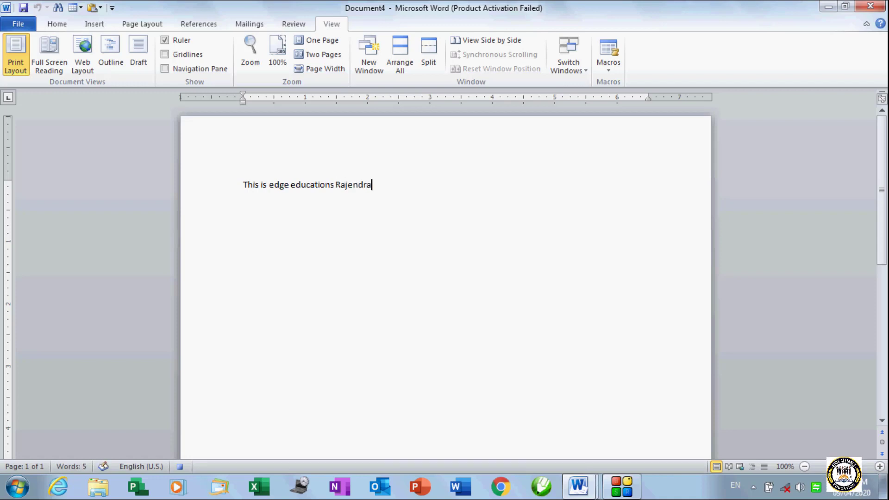
{"action": "type", "text": "nagar"}
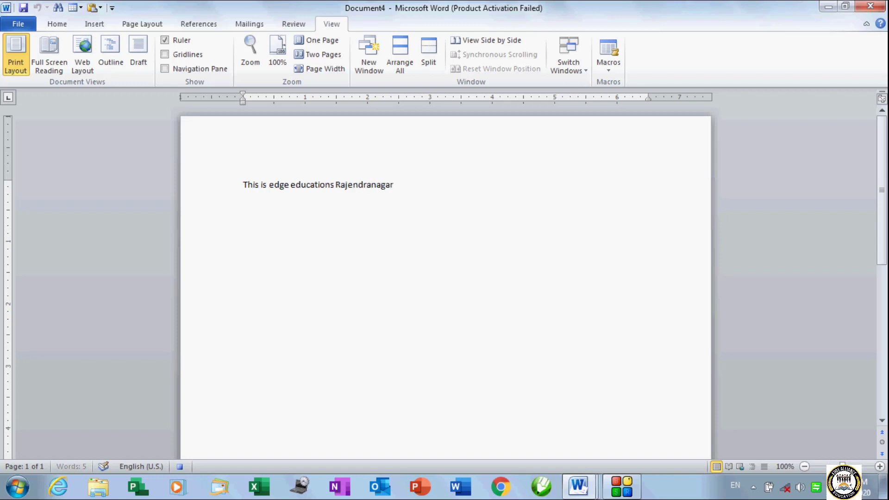
{"action": "type", "text": " Luckno"}
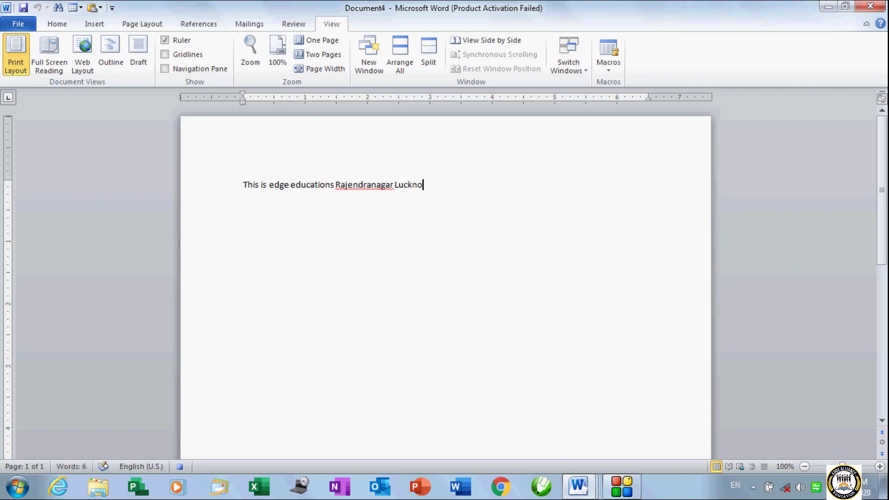
{"action": "type", "text": "w Uttar pradesh"}
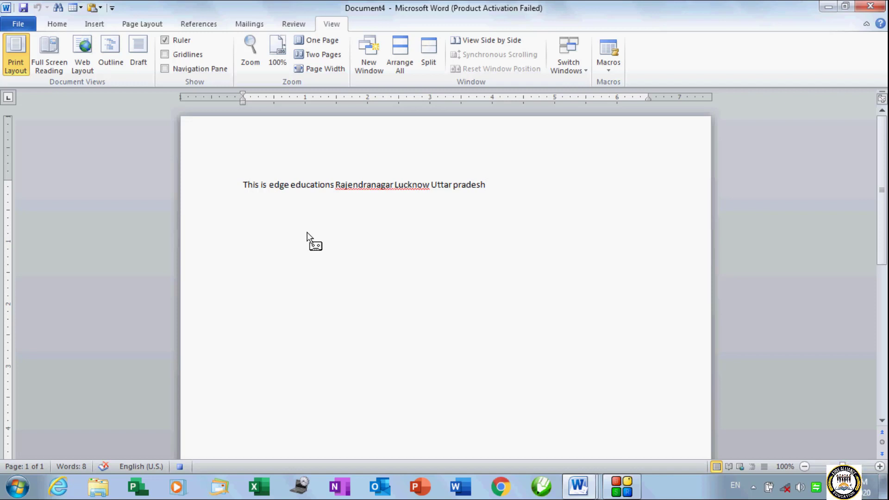
Pause the macro recording and start a new line after the recorded address text.
{"action": "left_click", "coordinate": [608, 67]}
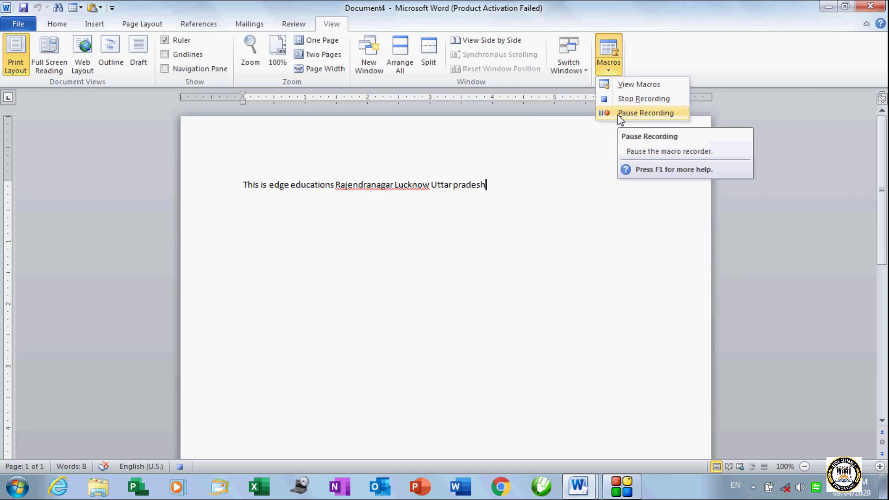
{"action": "left_click", "coordinate": [619, 115]}
{"action": "left_click", "coordinate": [609, 70]}
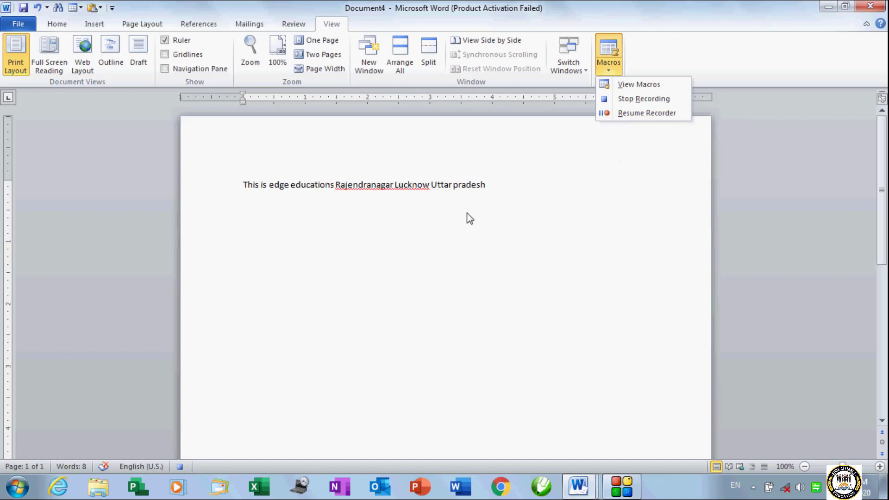
{"action": "left_click", "coordinate": [491, 186]}
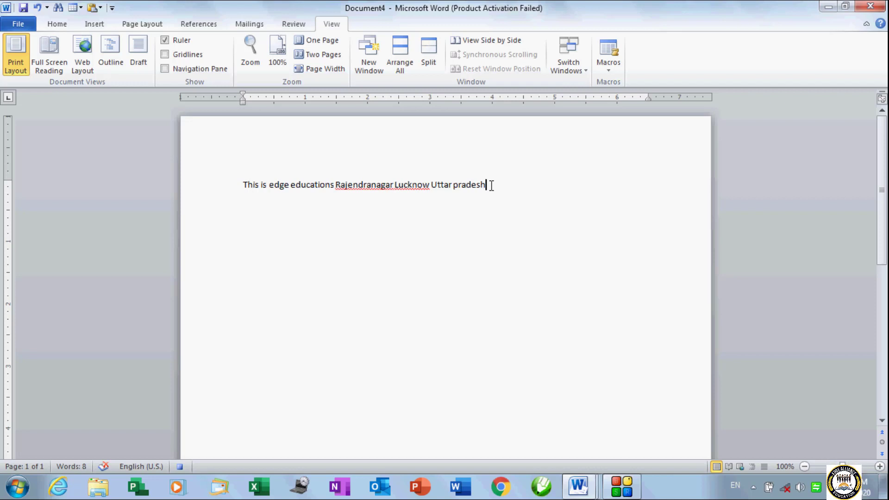
{"action": "key", "text": "Return"}
Resume the Edge macro recording, enter the institute's postal code on the second line, and stop recording.
{"action": "left_click", "coordinate": [609, 67]}
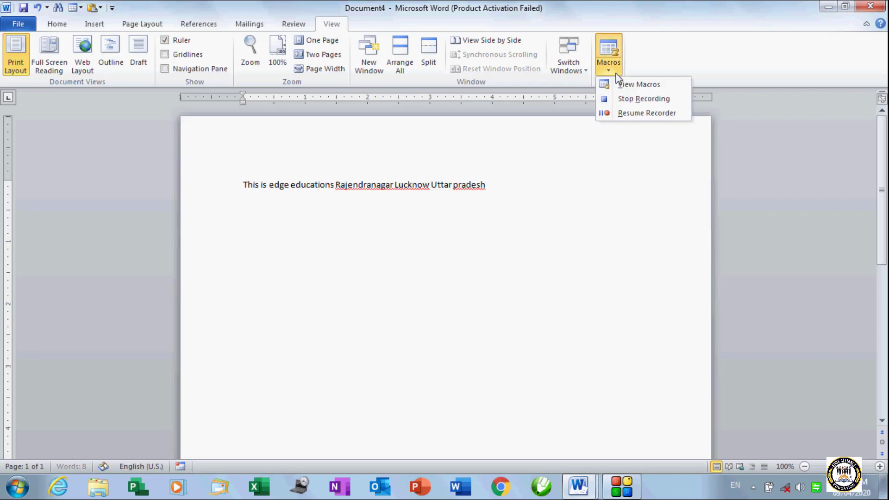
{"action": "left_click", "coordinate": [618, 113]}
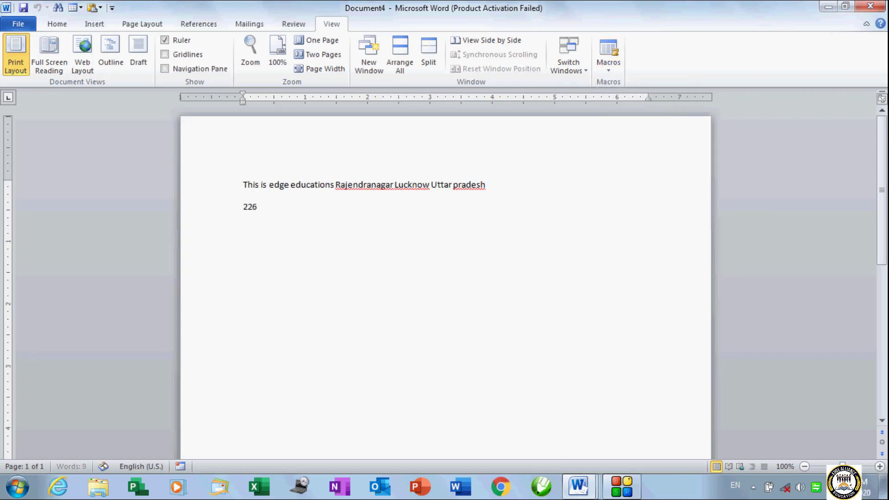
{"action": "type", "text": "004"}
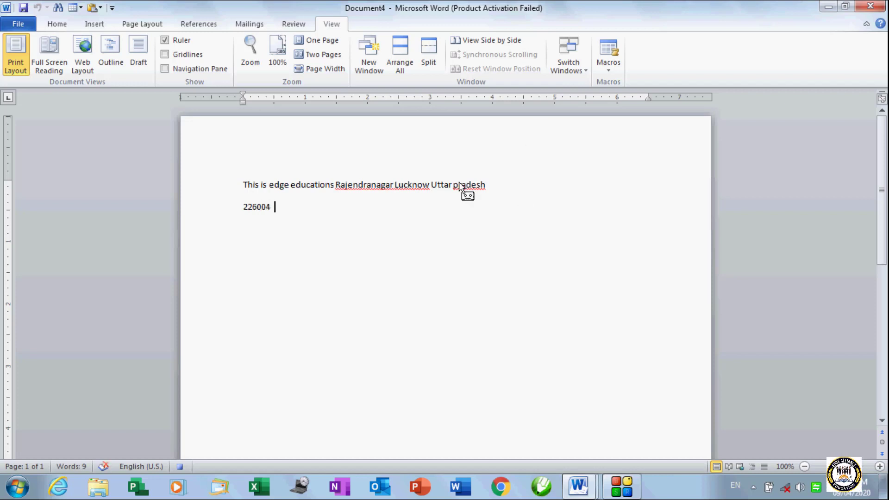
{"action": "left_click", "coordinate": [613, 70]}
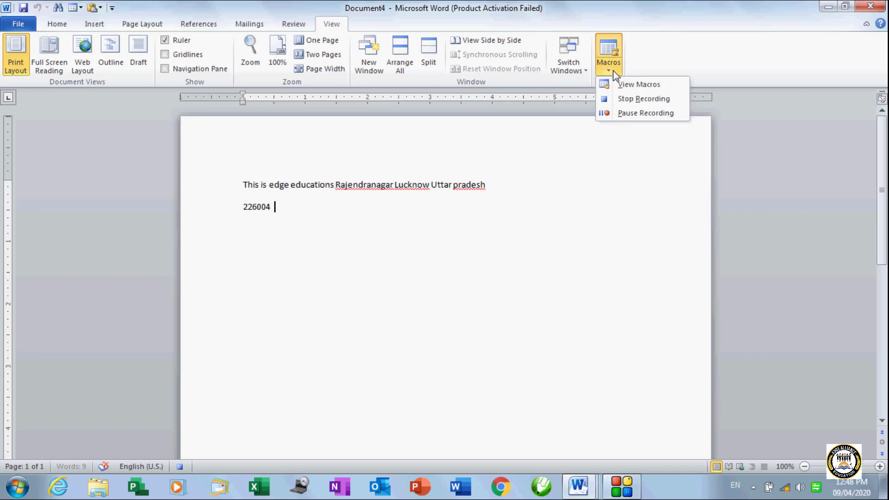
{"action": "left_click", "coordinate": [617, 99]}
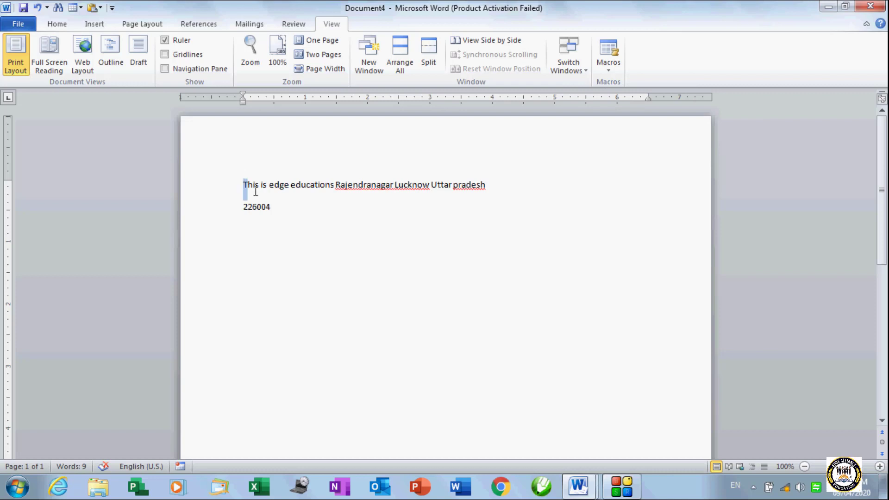
Delete all the text on the page and run the Edge macro to reproduce it.
{"action": "left_click_drag", "start_coordinate": [244, 185], "coordinate": [282, 235]}
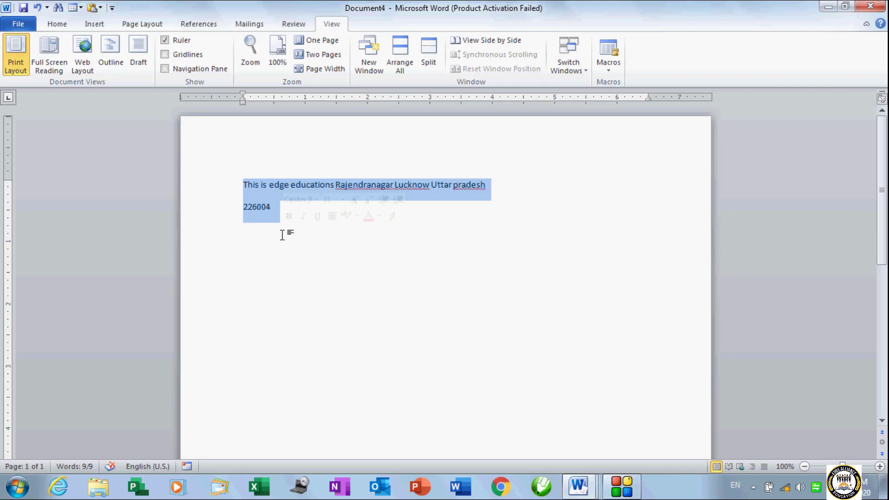
{"action": "key", "text": "Delete"}
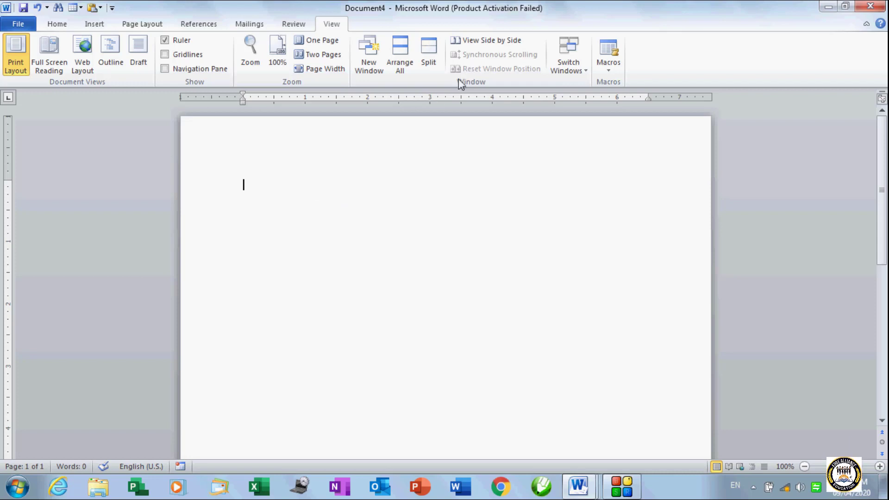
{"action": "left_click", "coordinate": [613, 74]}
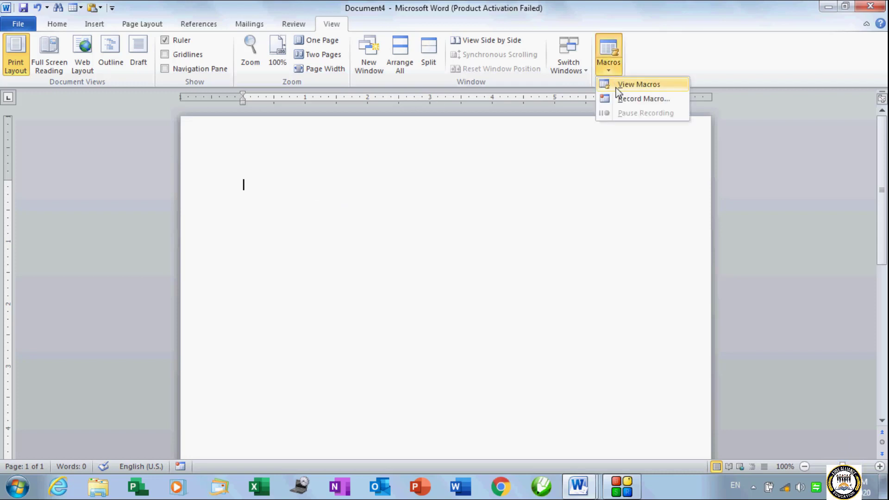
{"action": "left_click", "coordinate": [619, 88]}
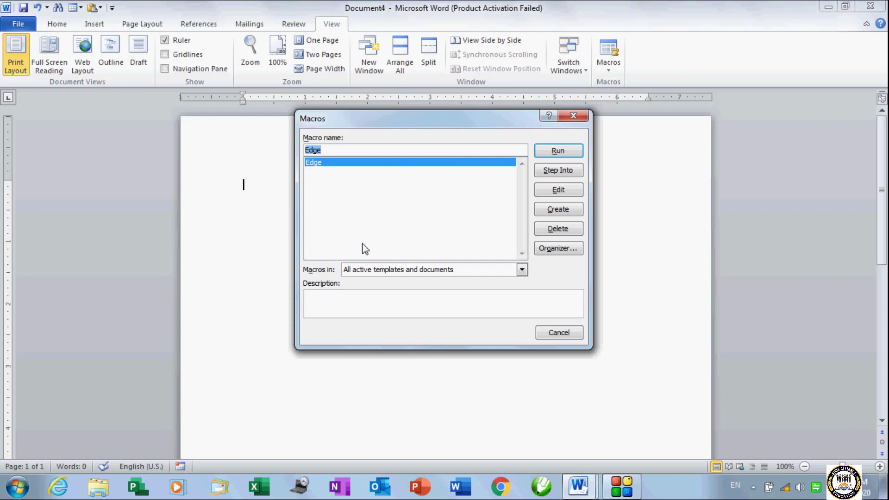
{"action": "left_click", "coordinate": [570, 156]}
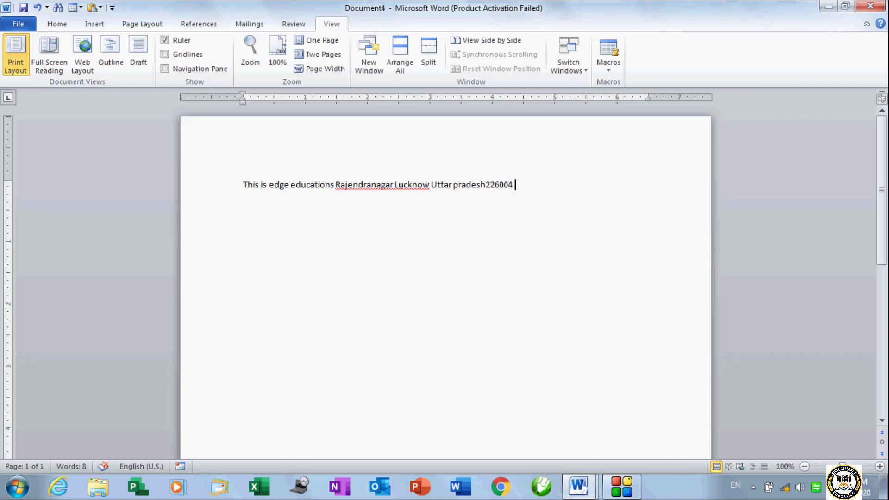
Run the Edge macro a second time from the list of macros.
{"action": "left_click", "coordinate": [607, 68]}
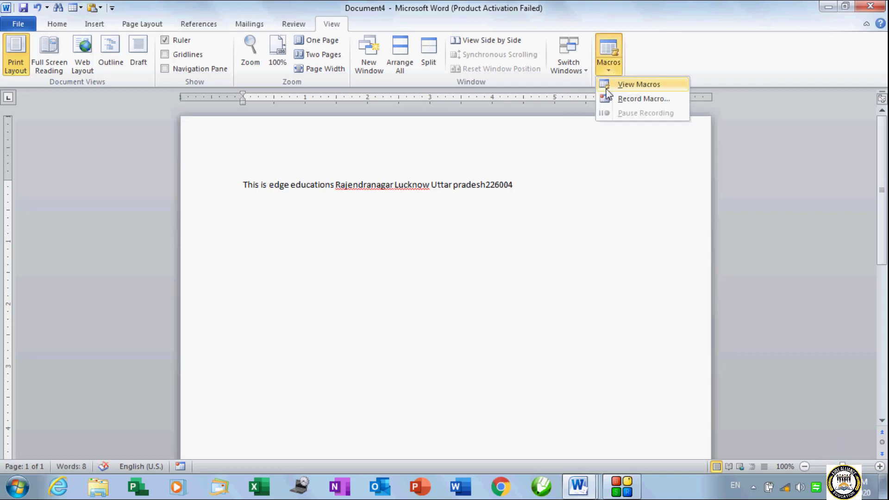
{"action": "left_click", "coordinate": [606, 88]}
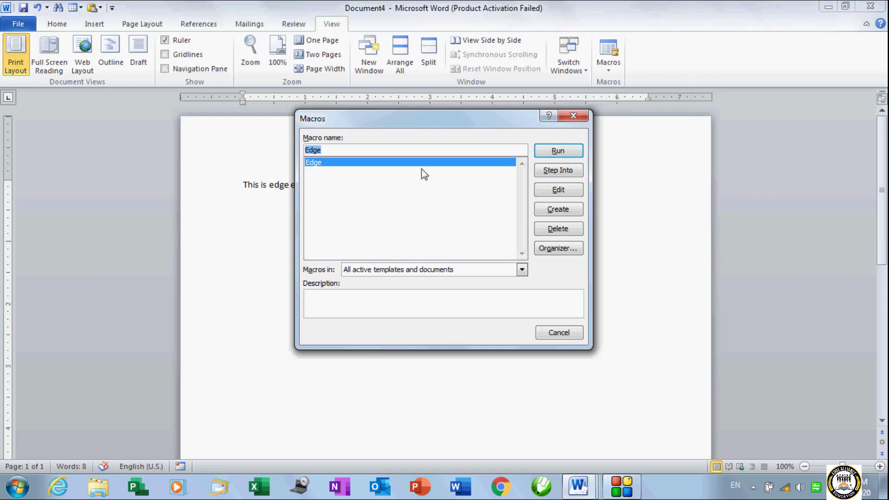
{"action": "left_click", "coordinate": [546, 153]}
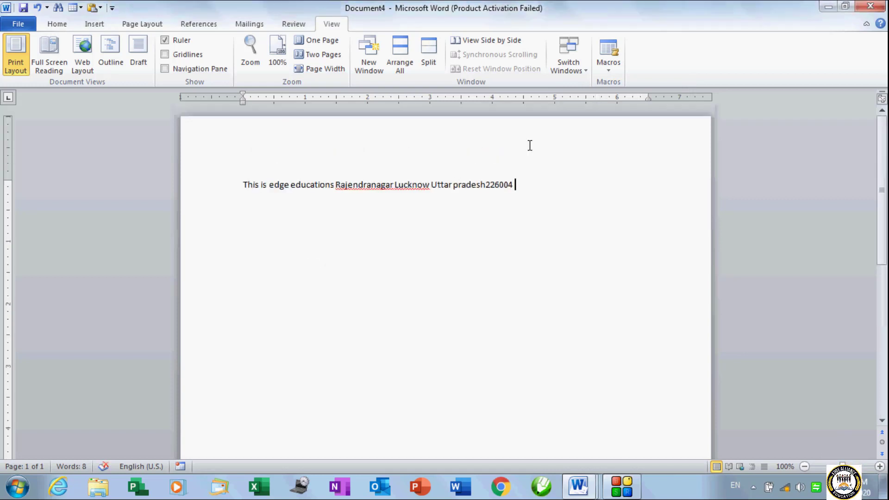
{"action": "left_click", "coordinate": [609, 69]}
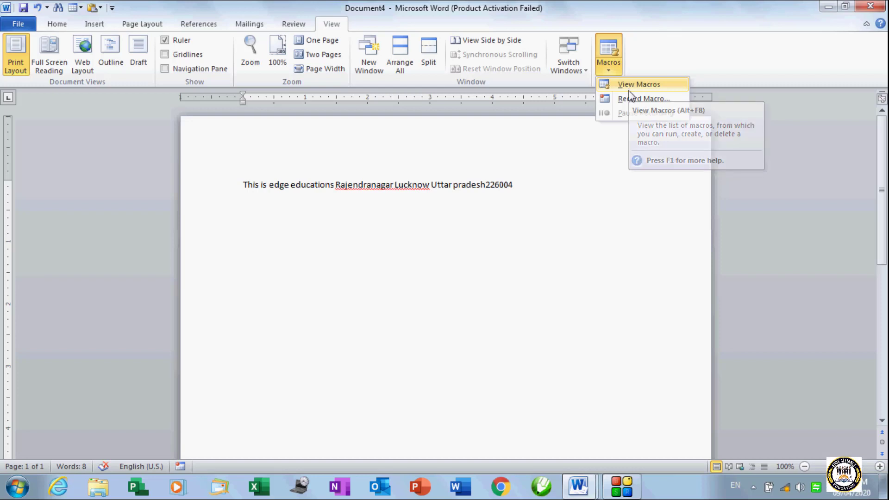
{"action": "left_click", "coordinate": [487, 230]}
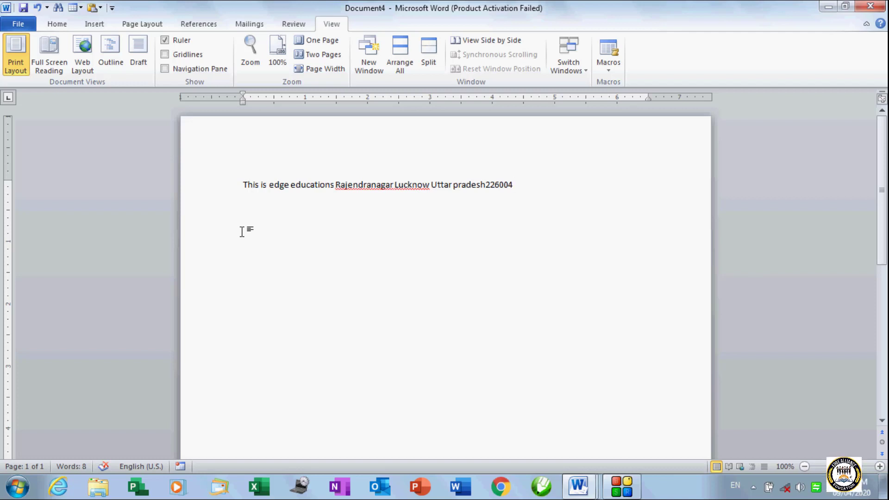
Start a spelling and grammar check of the document and cancel it without making changes.
{"action": "key", "text": "F7"}
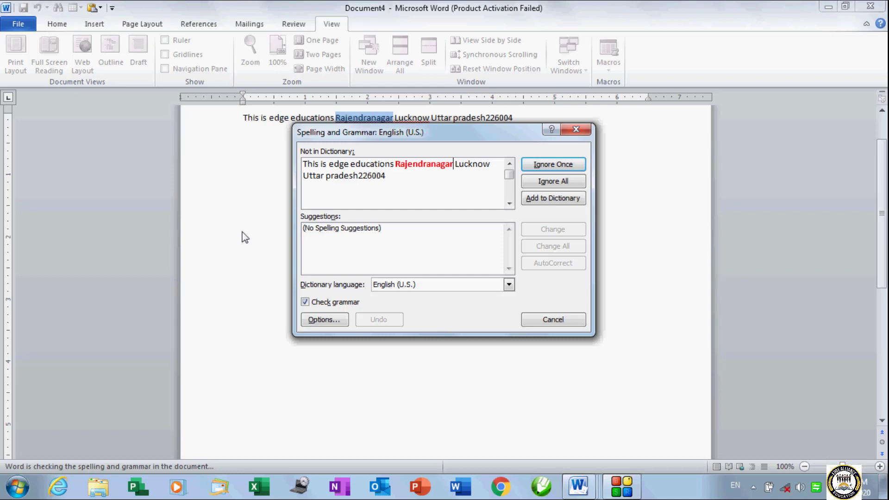
{"action": "left_click", "coordinate": [546, 323]}
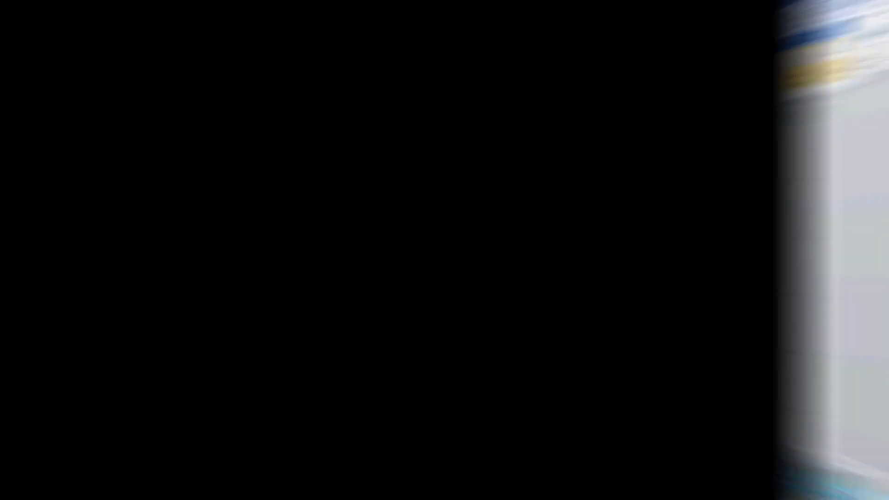